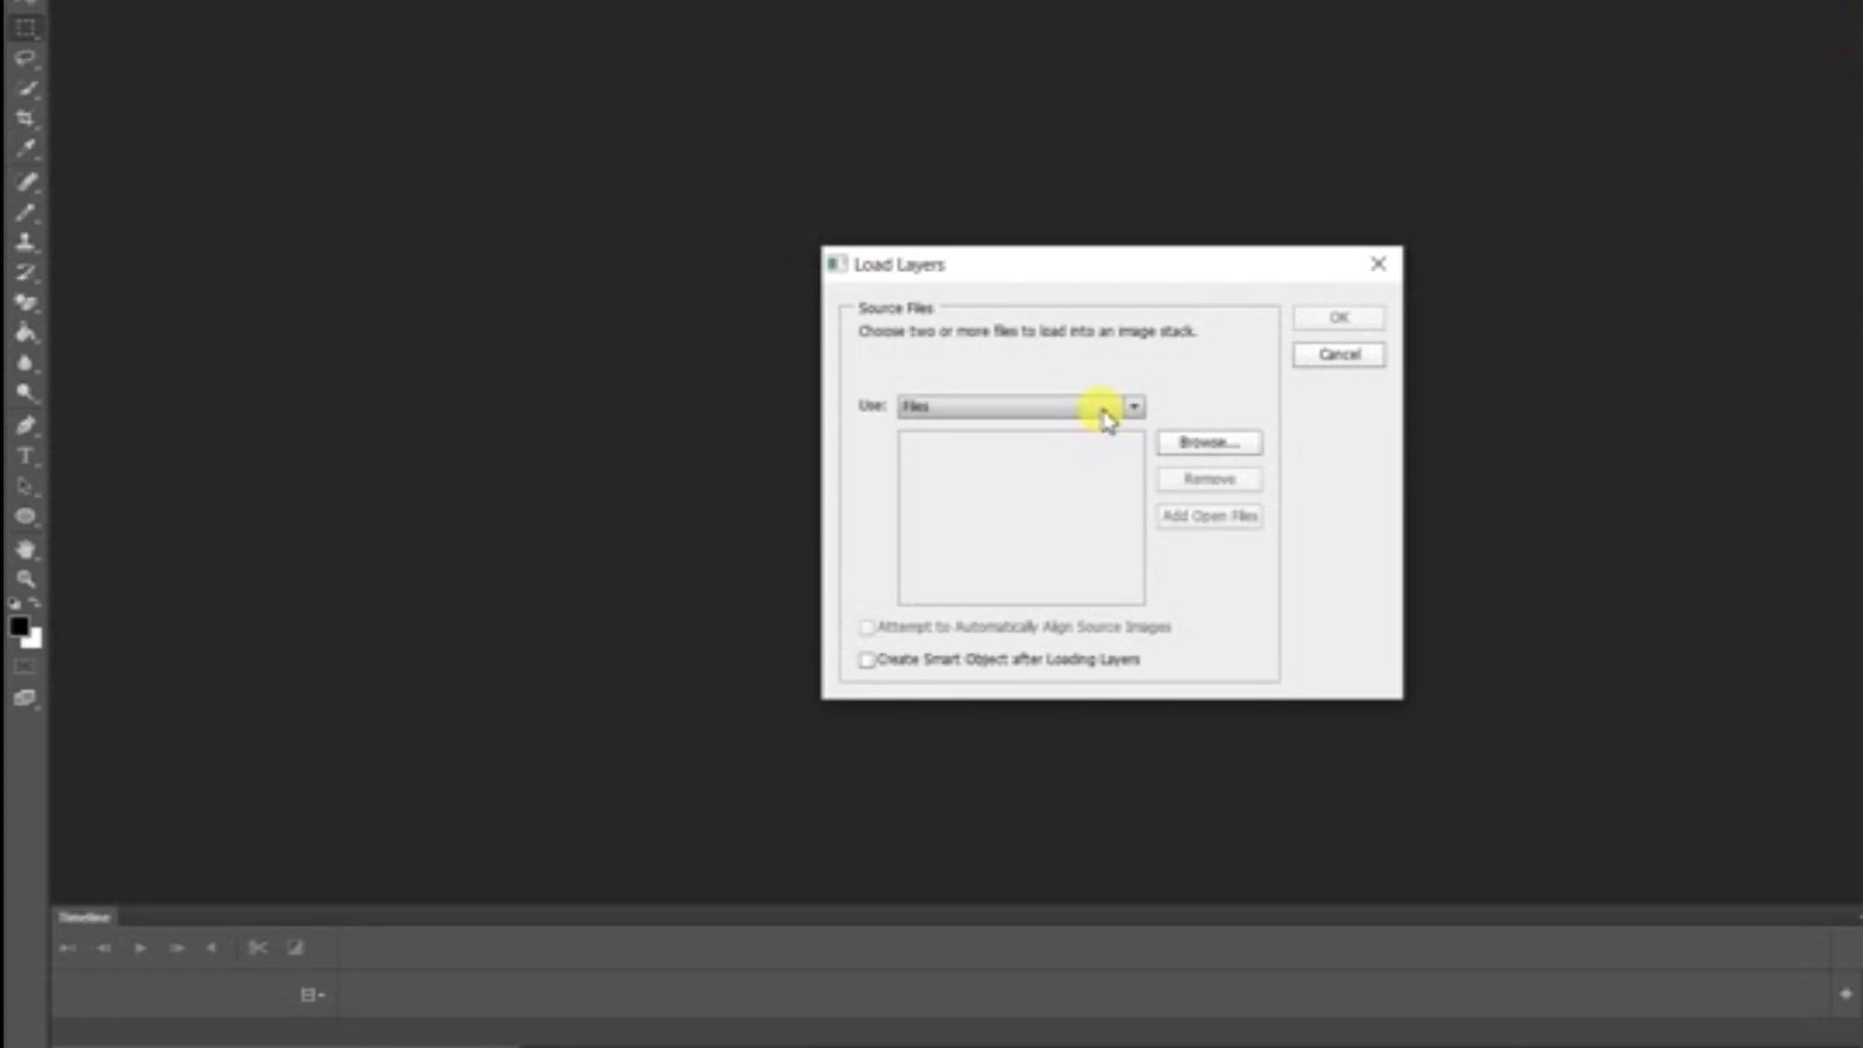
- Set the layer source to Folder and choose the stacks folder within BANTAYEAH > photoshop on drive E:
click(1104, 411)
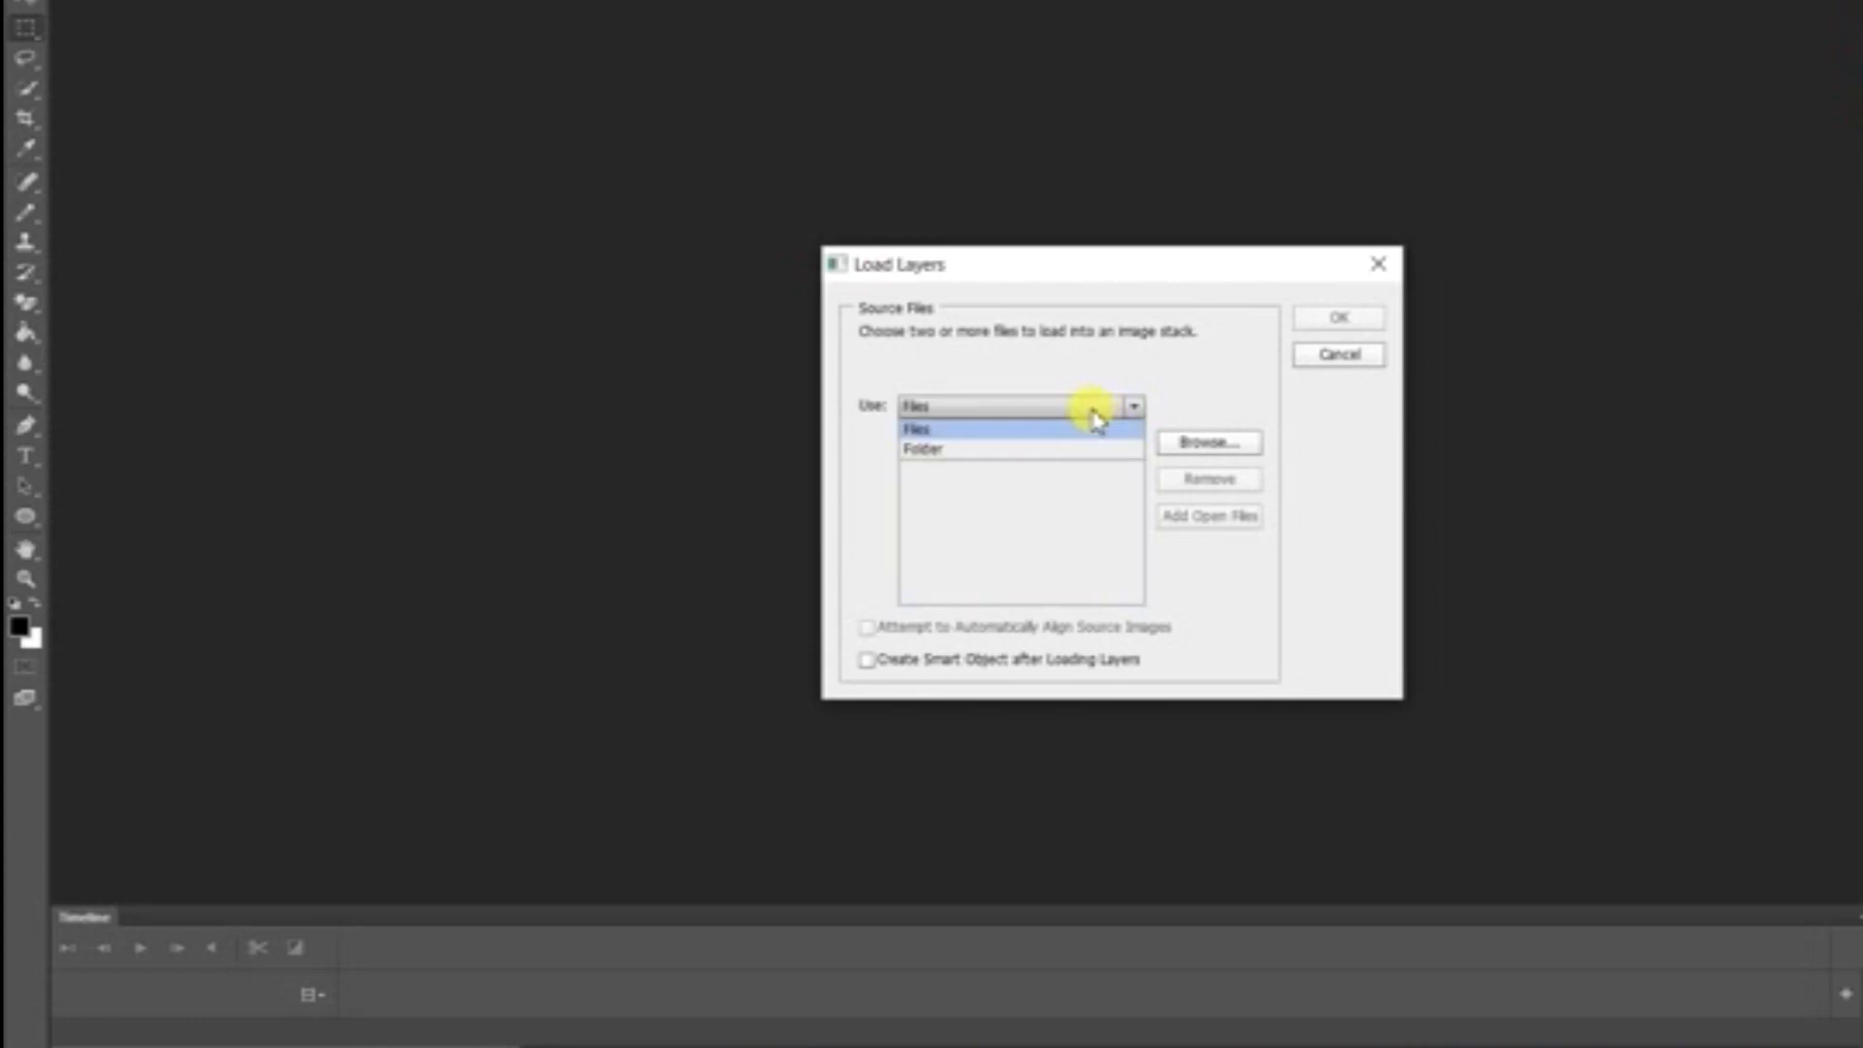
click(1051, 452)
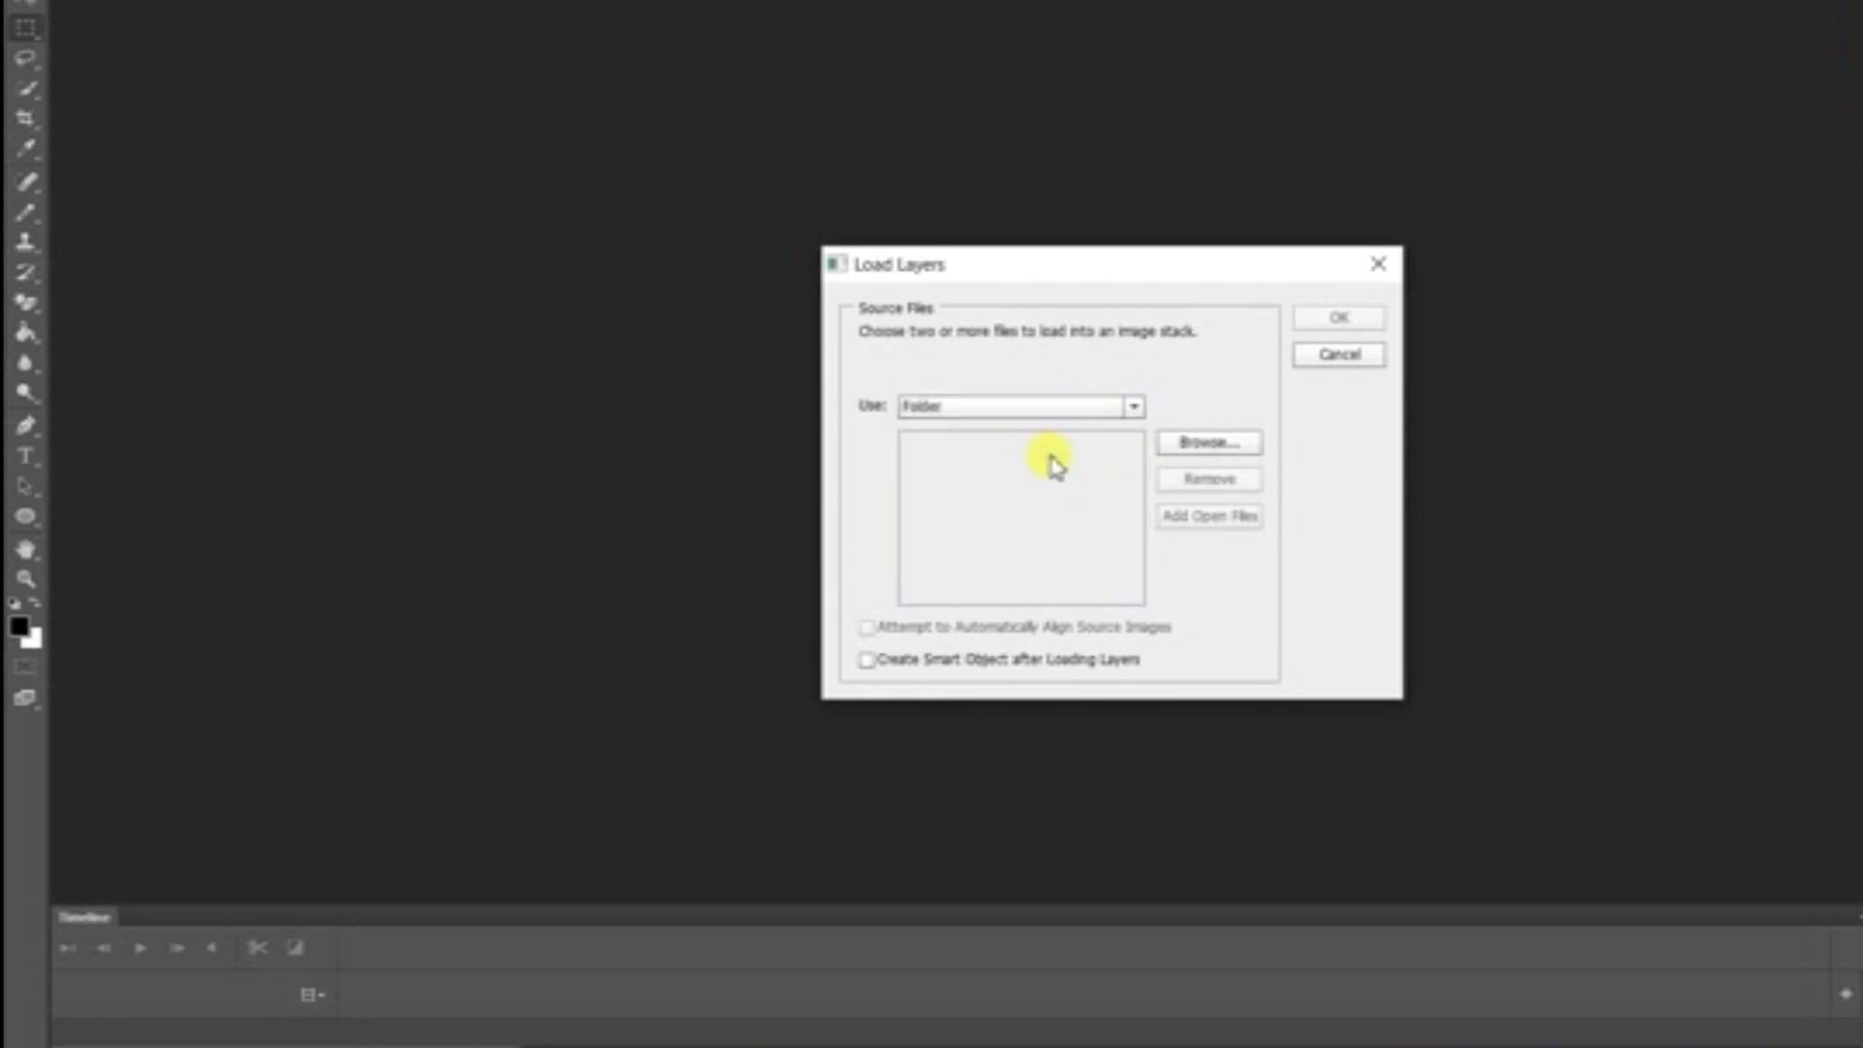
click(1236, 452)
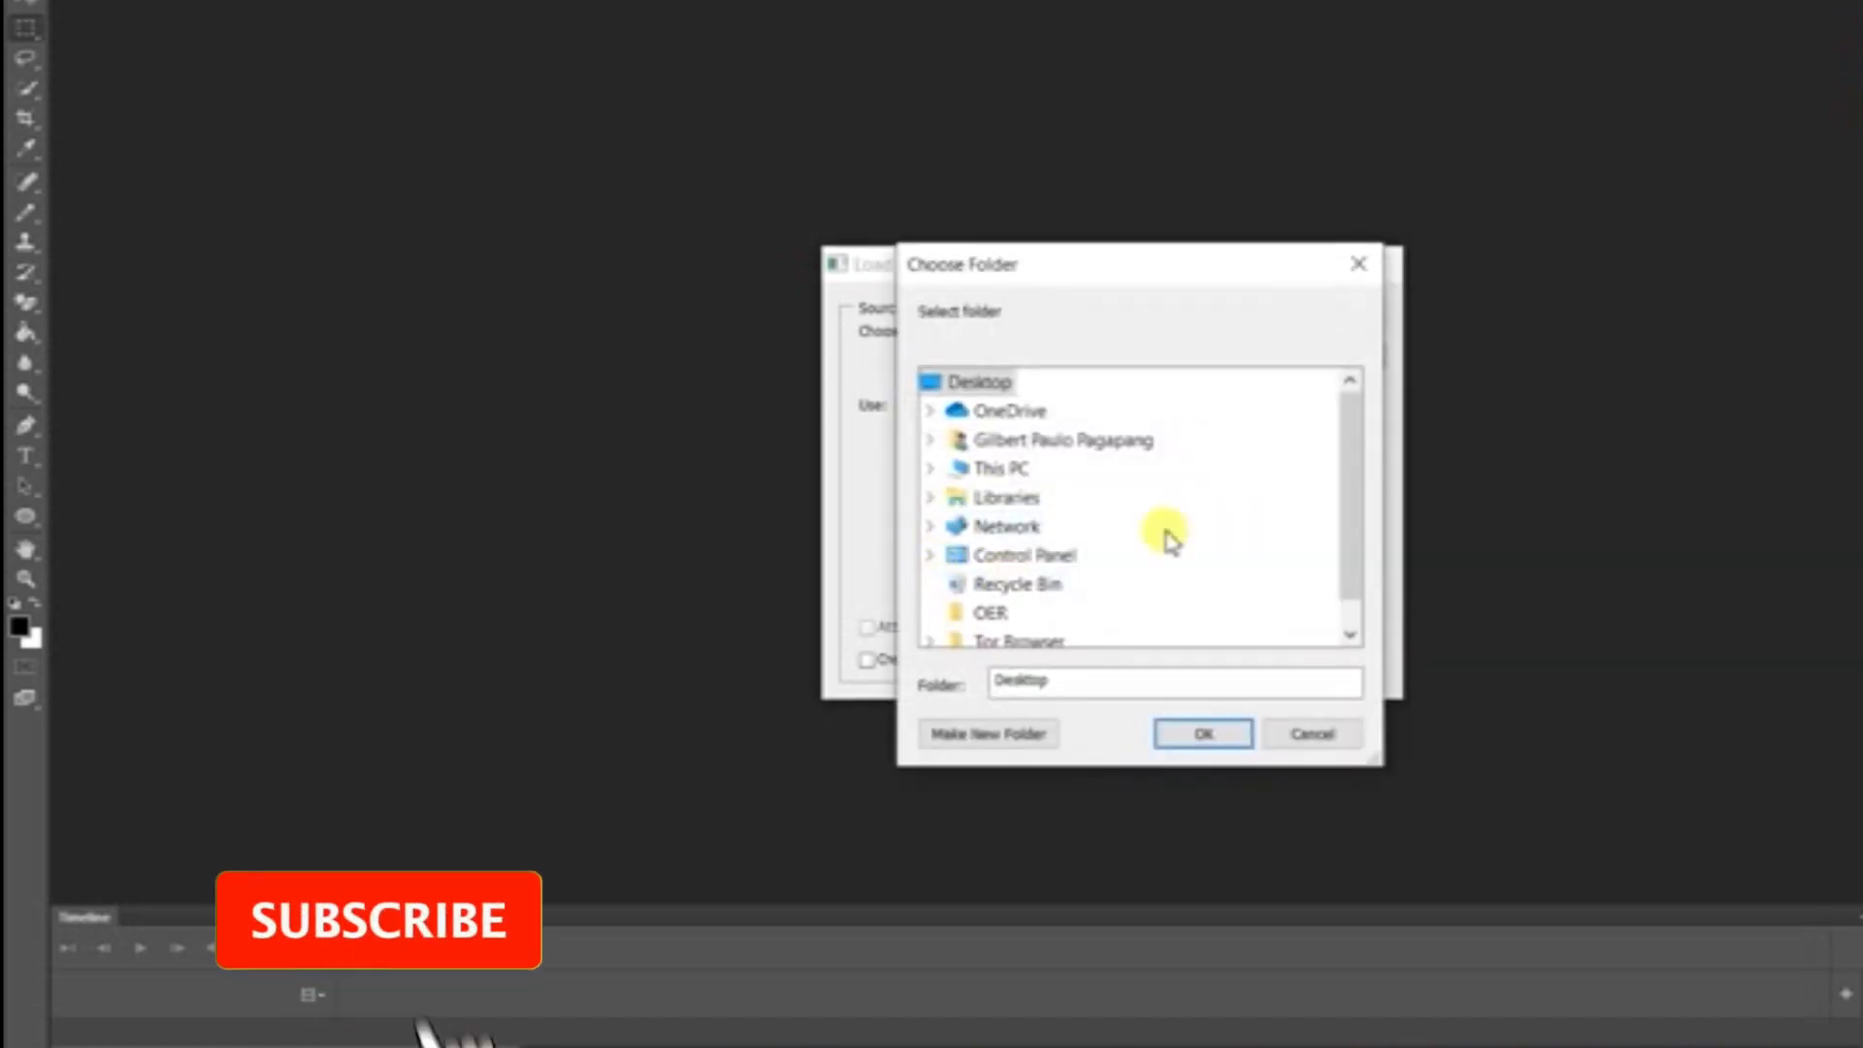
scroll(1167, 532, down, 1)
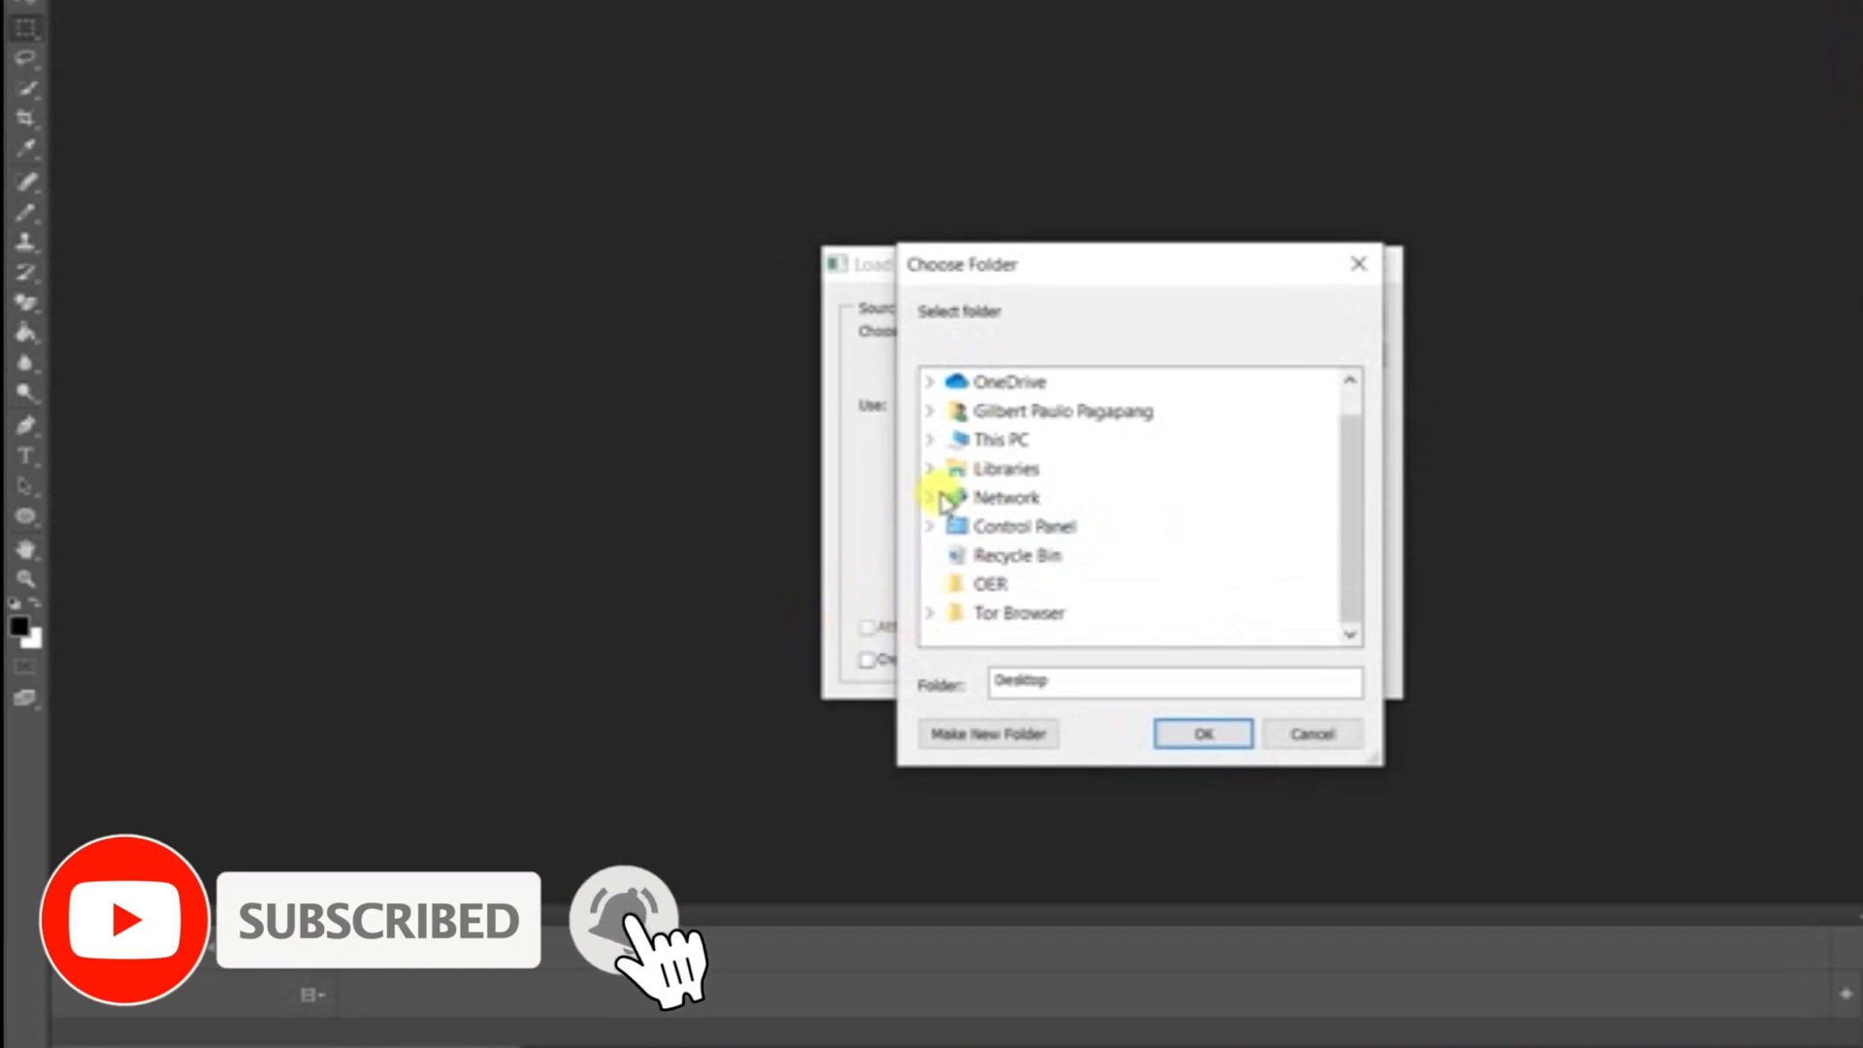
click(934, 439)
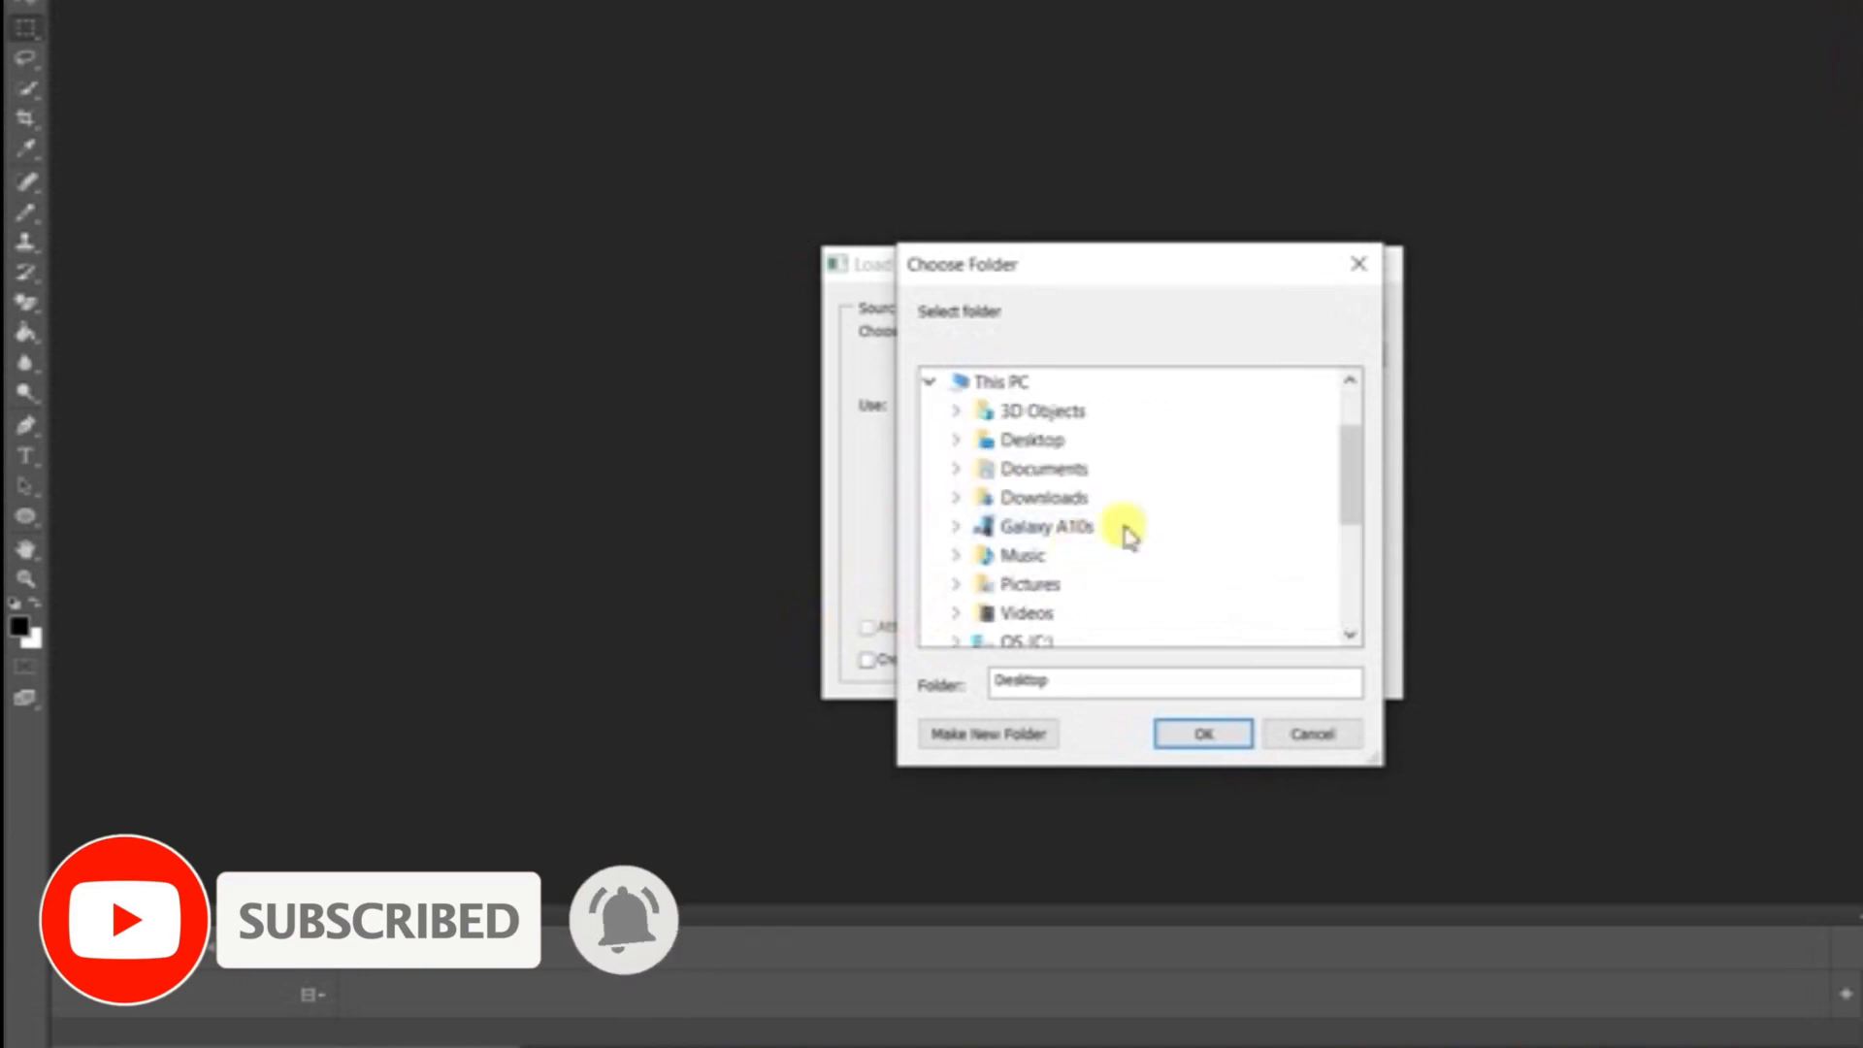
scroll(1116, 543, down, 3)
click(954, 442)
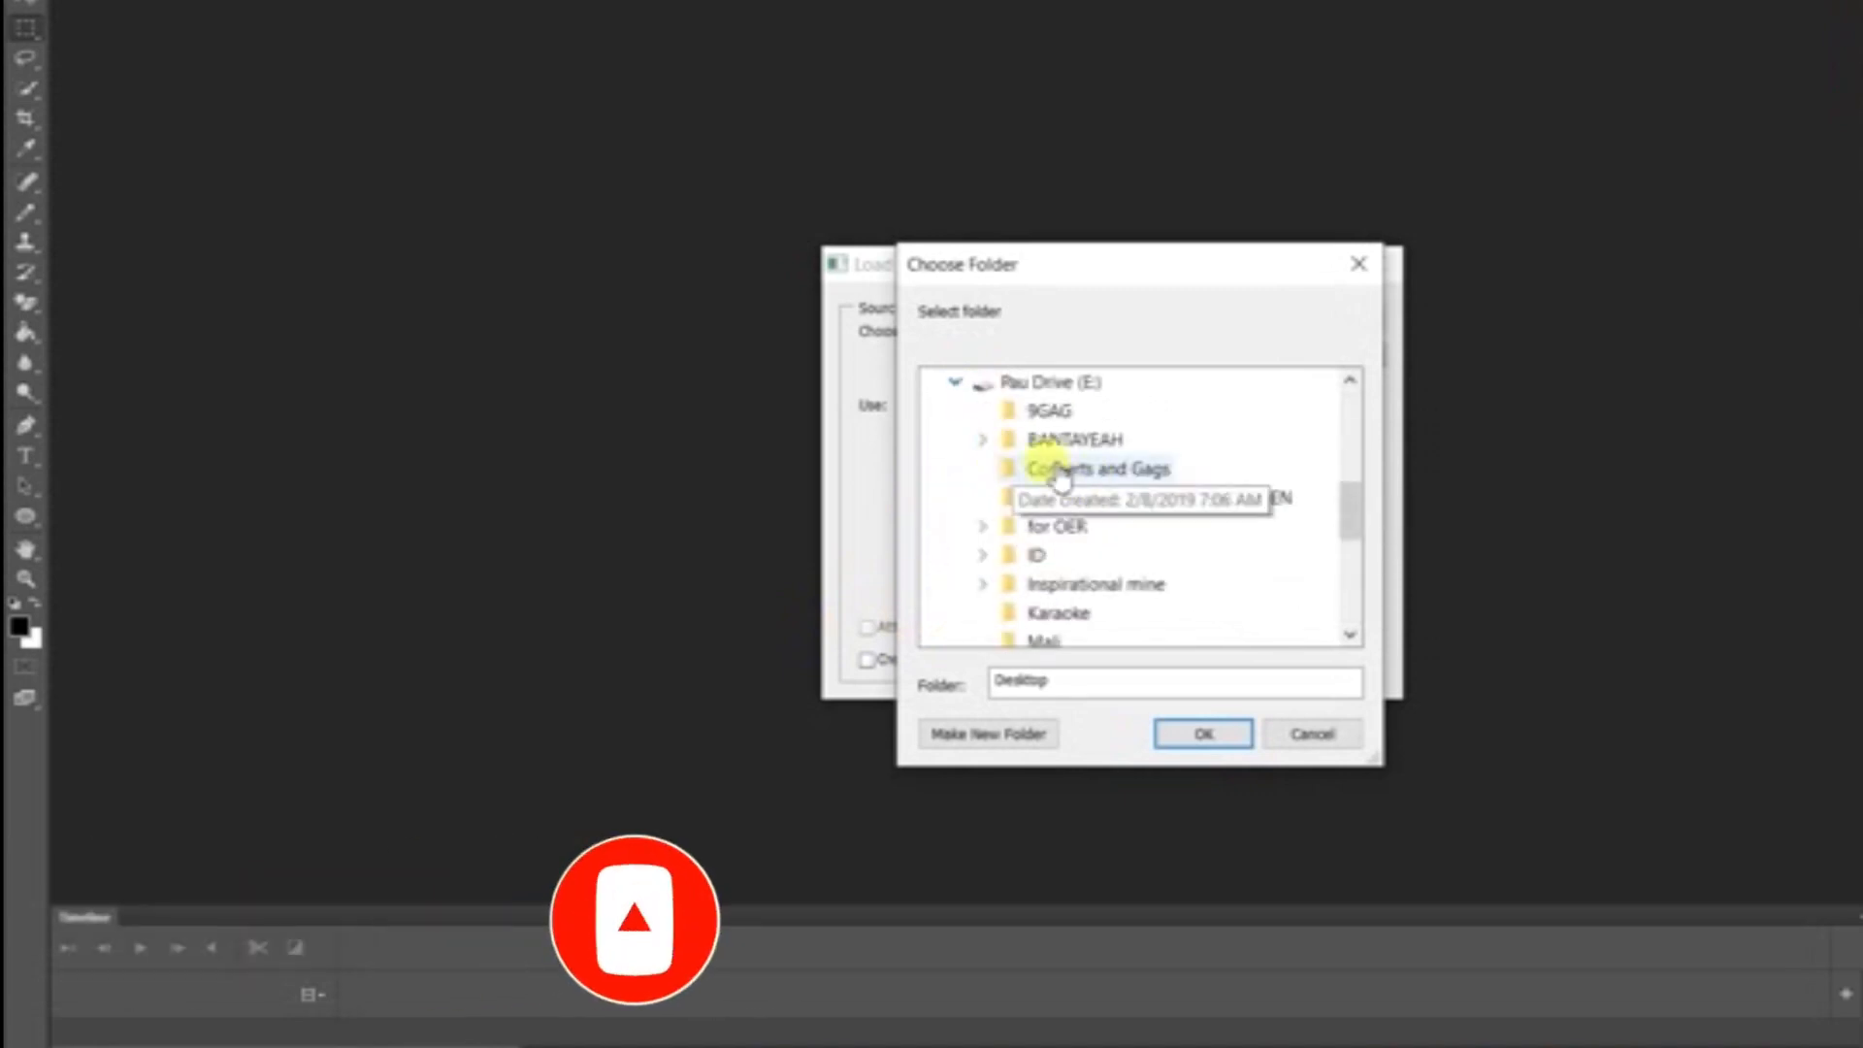
click(982, 439)
scroll(1231, 541, down, 1)
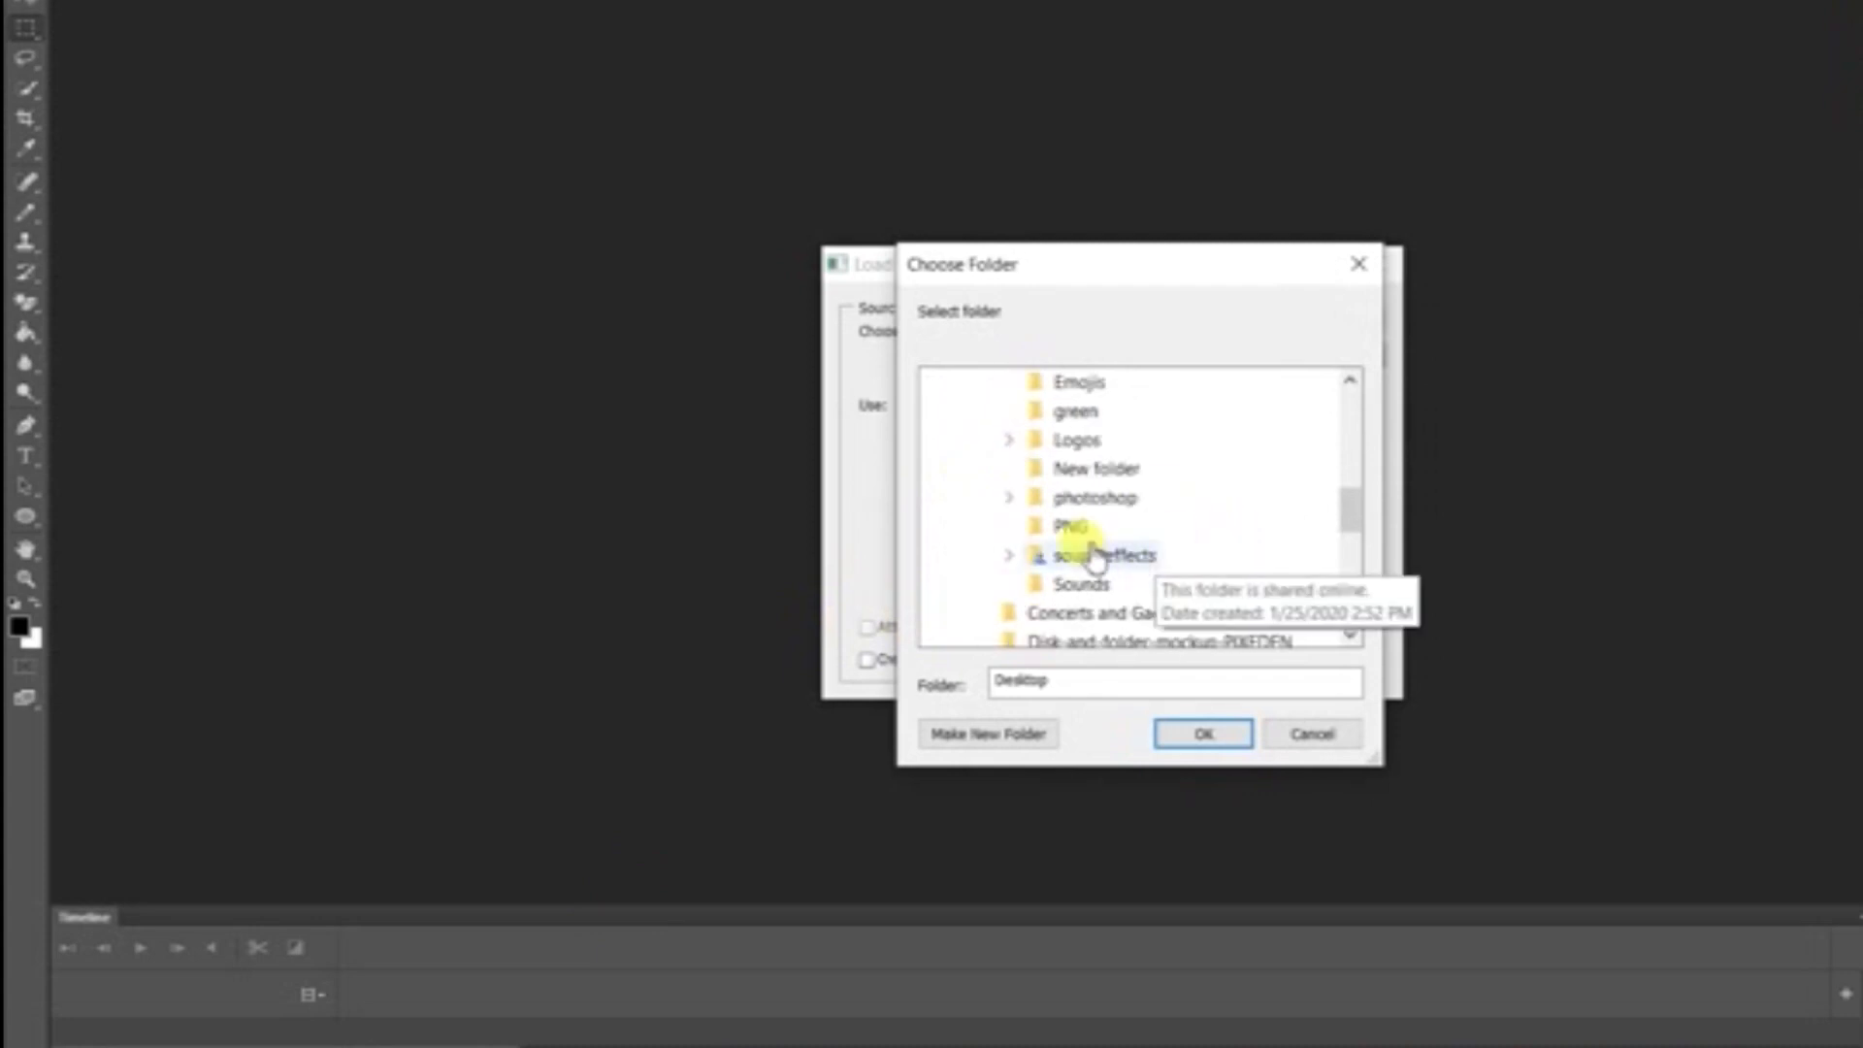
click(1009, 498)
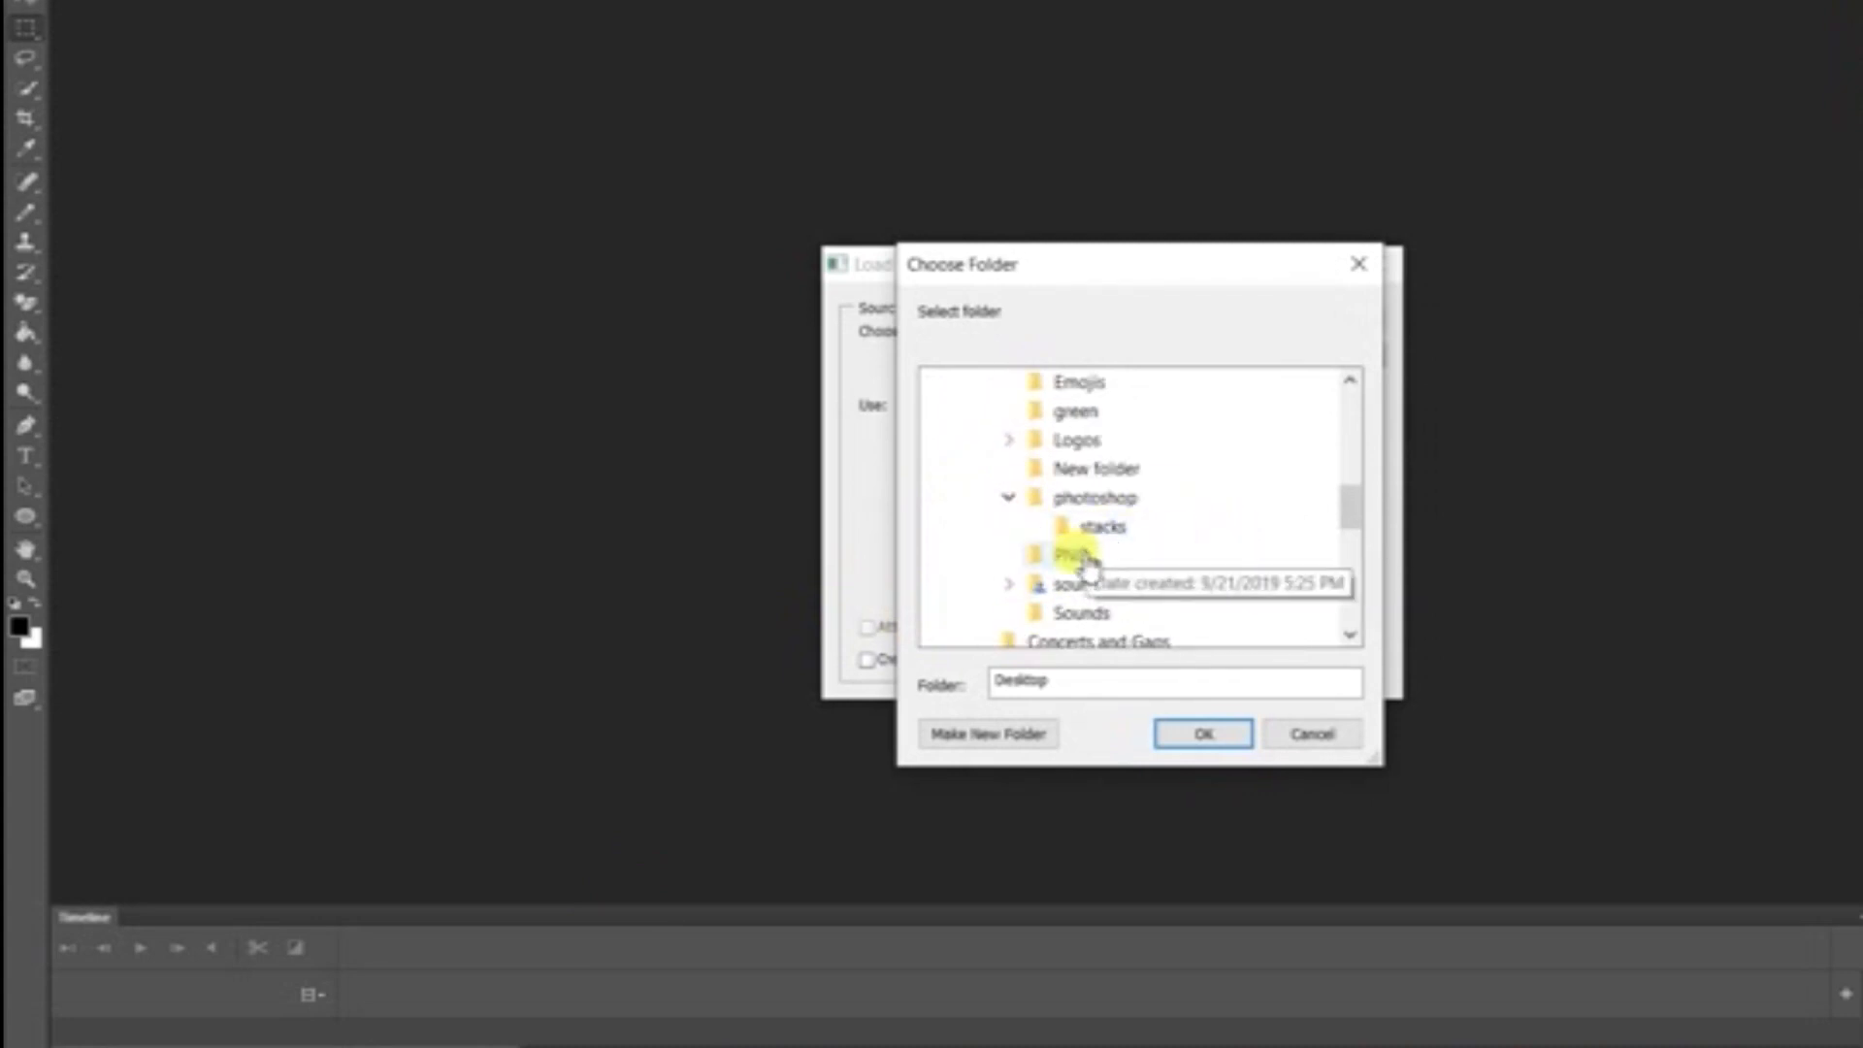
click(1103, 529)
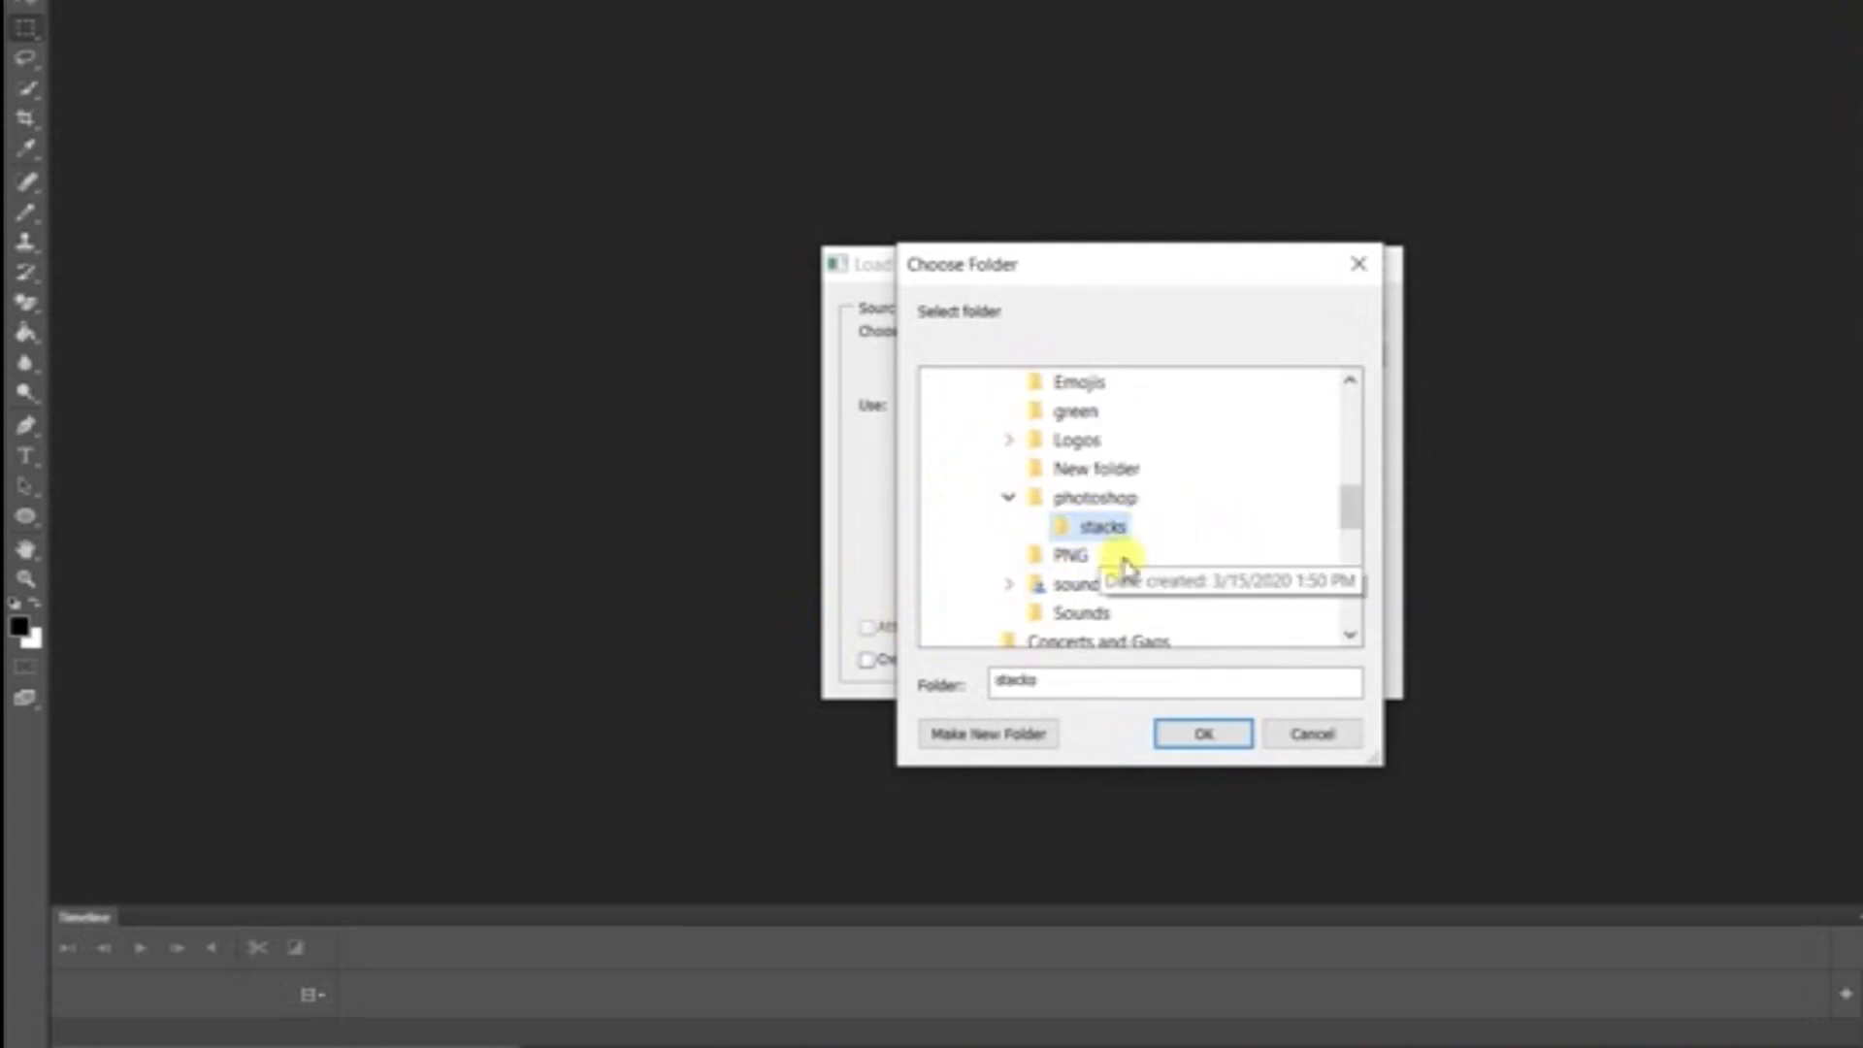
click(1201, 737)
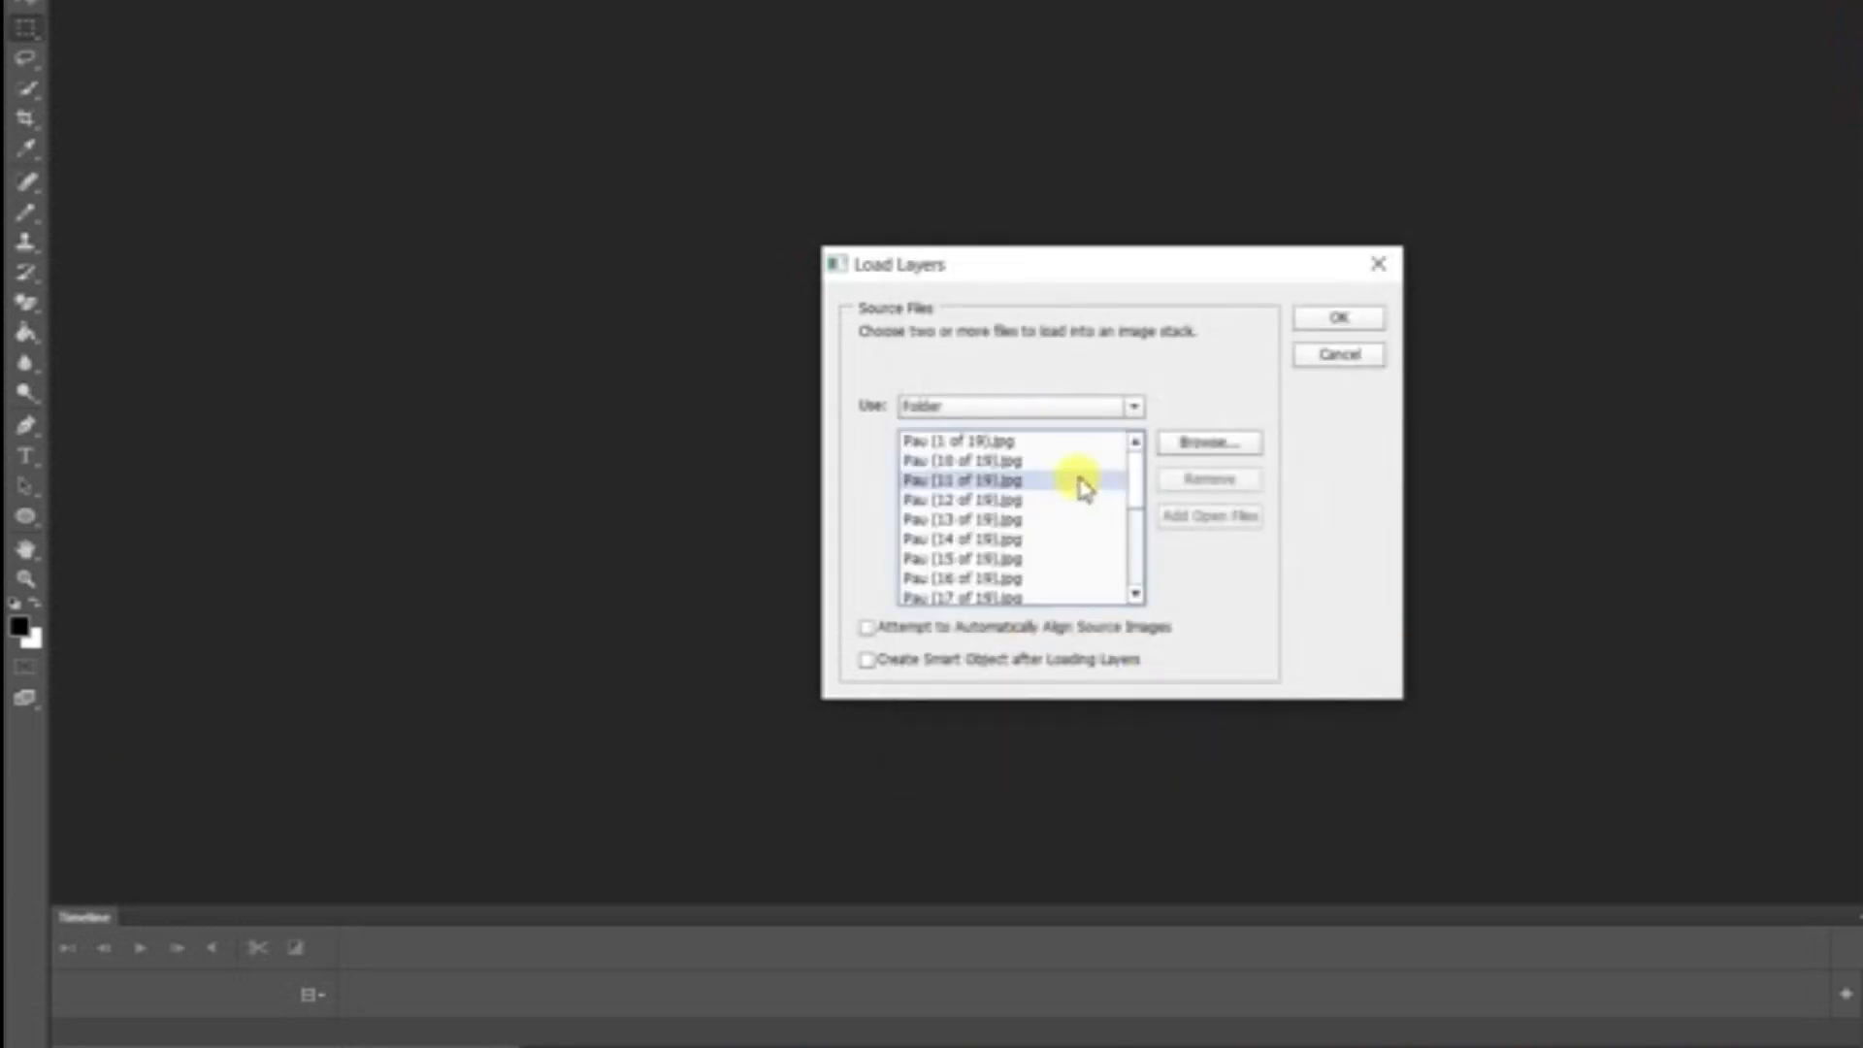
- Review the listed JPG source files and load them all into one document as an image stack
scroll(1072, 510, down, 4)
scroll(1075, 514, up, 4)
scroll(1075, 513, down, 4)
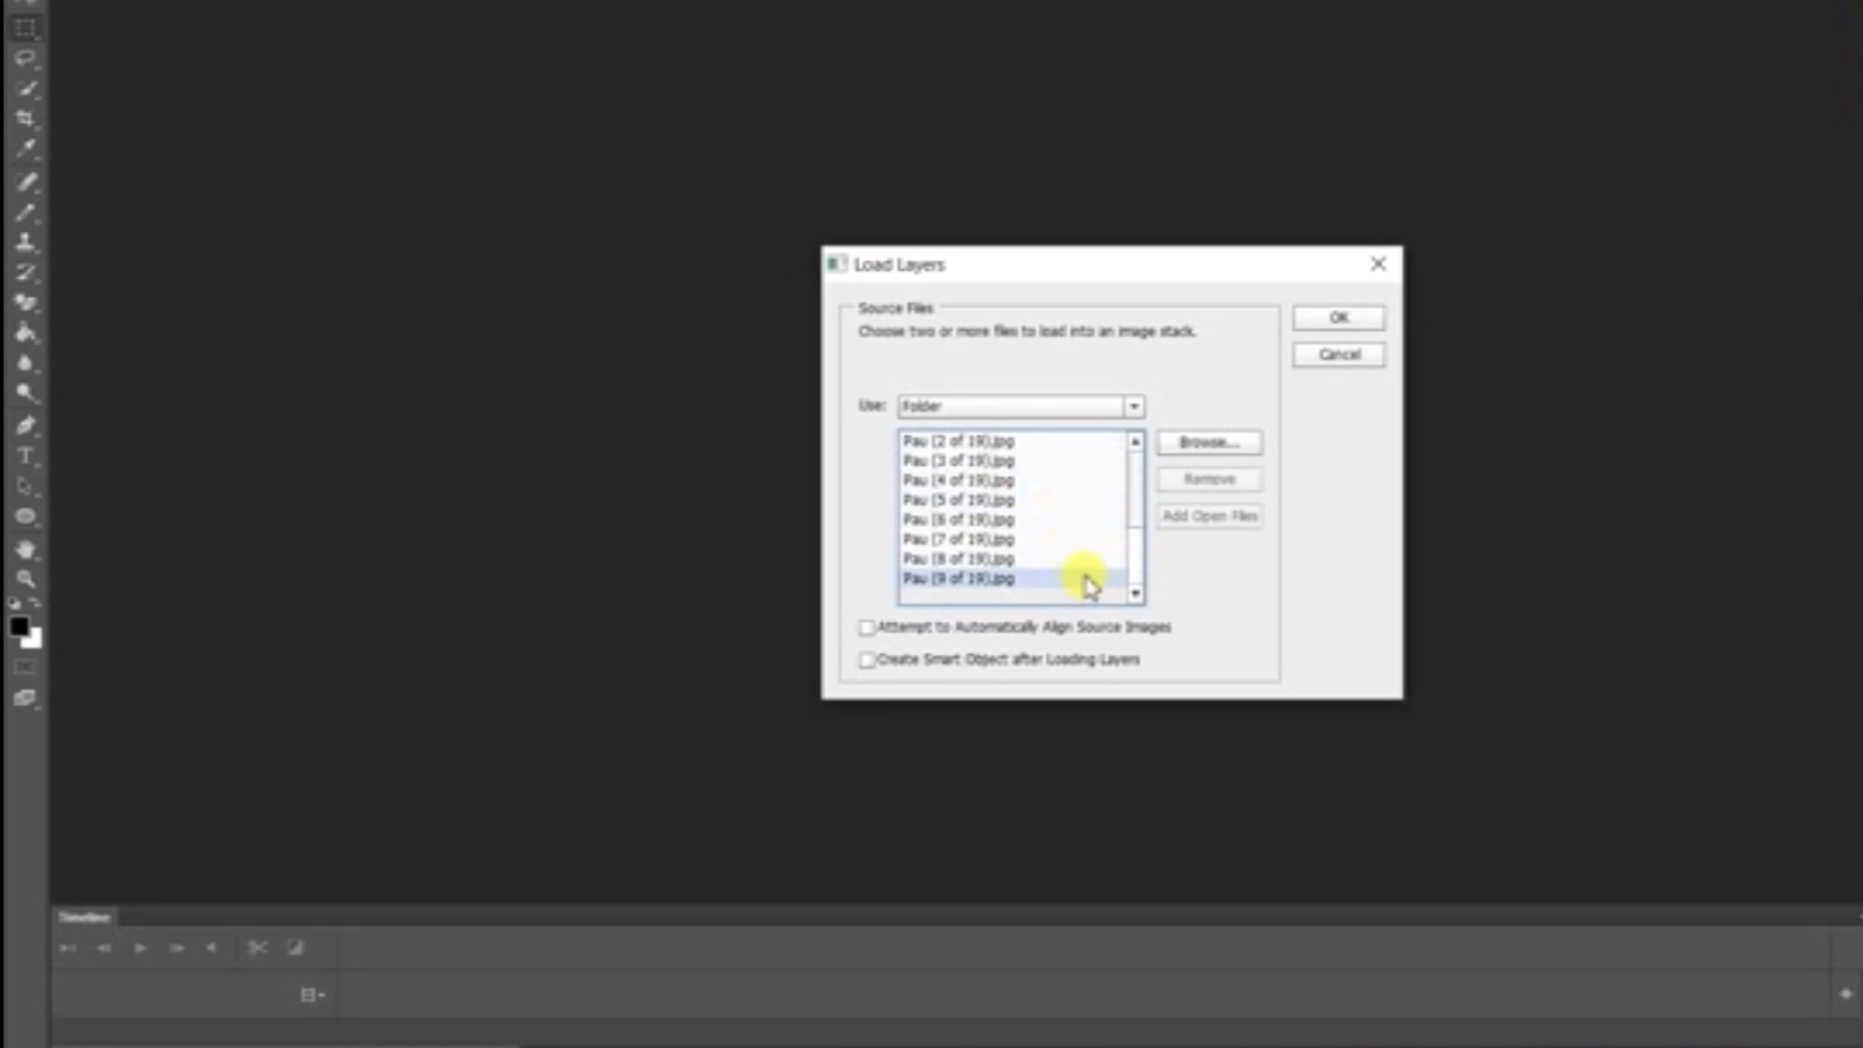
scroll(1090, 583, up, 4)
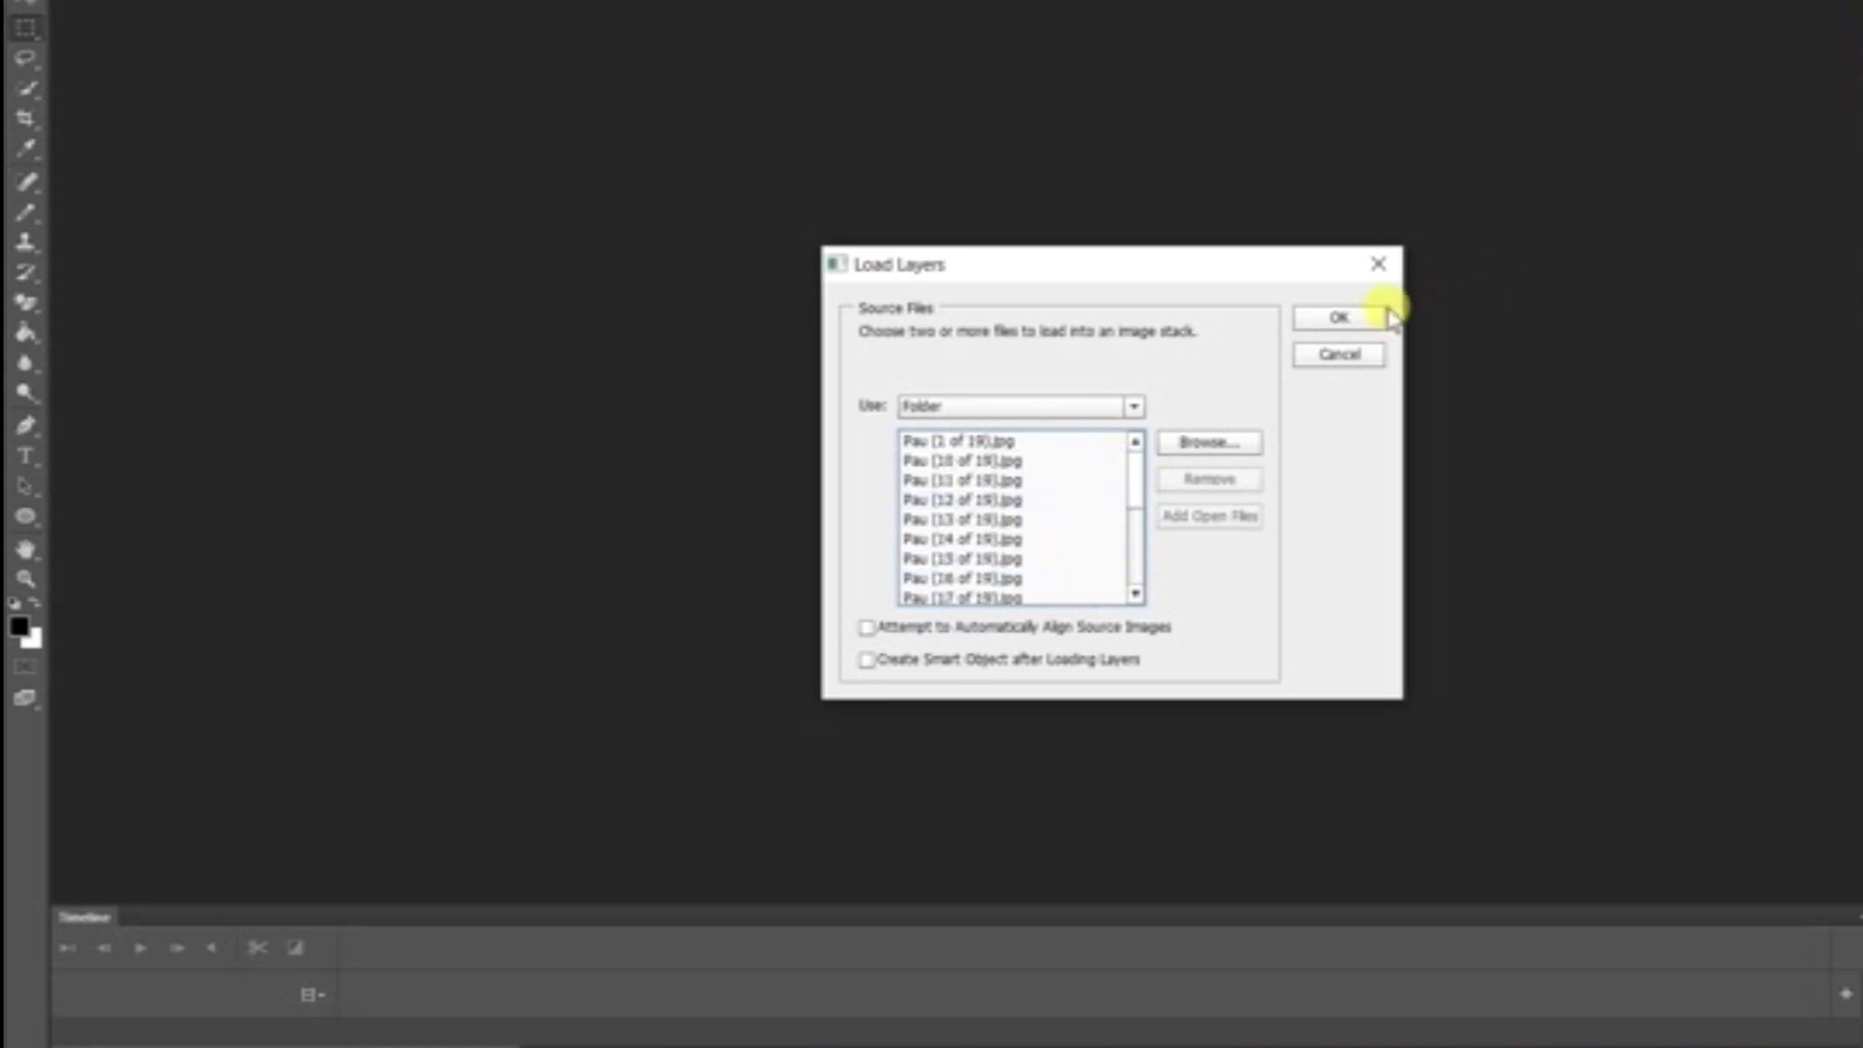
click(1361, 322)
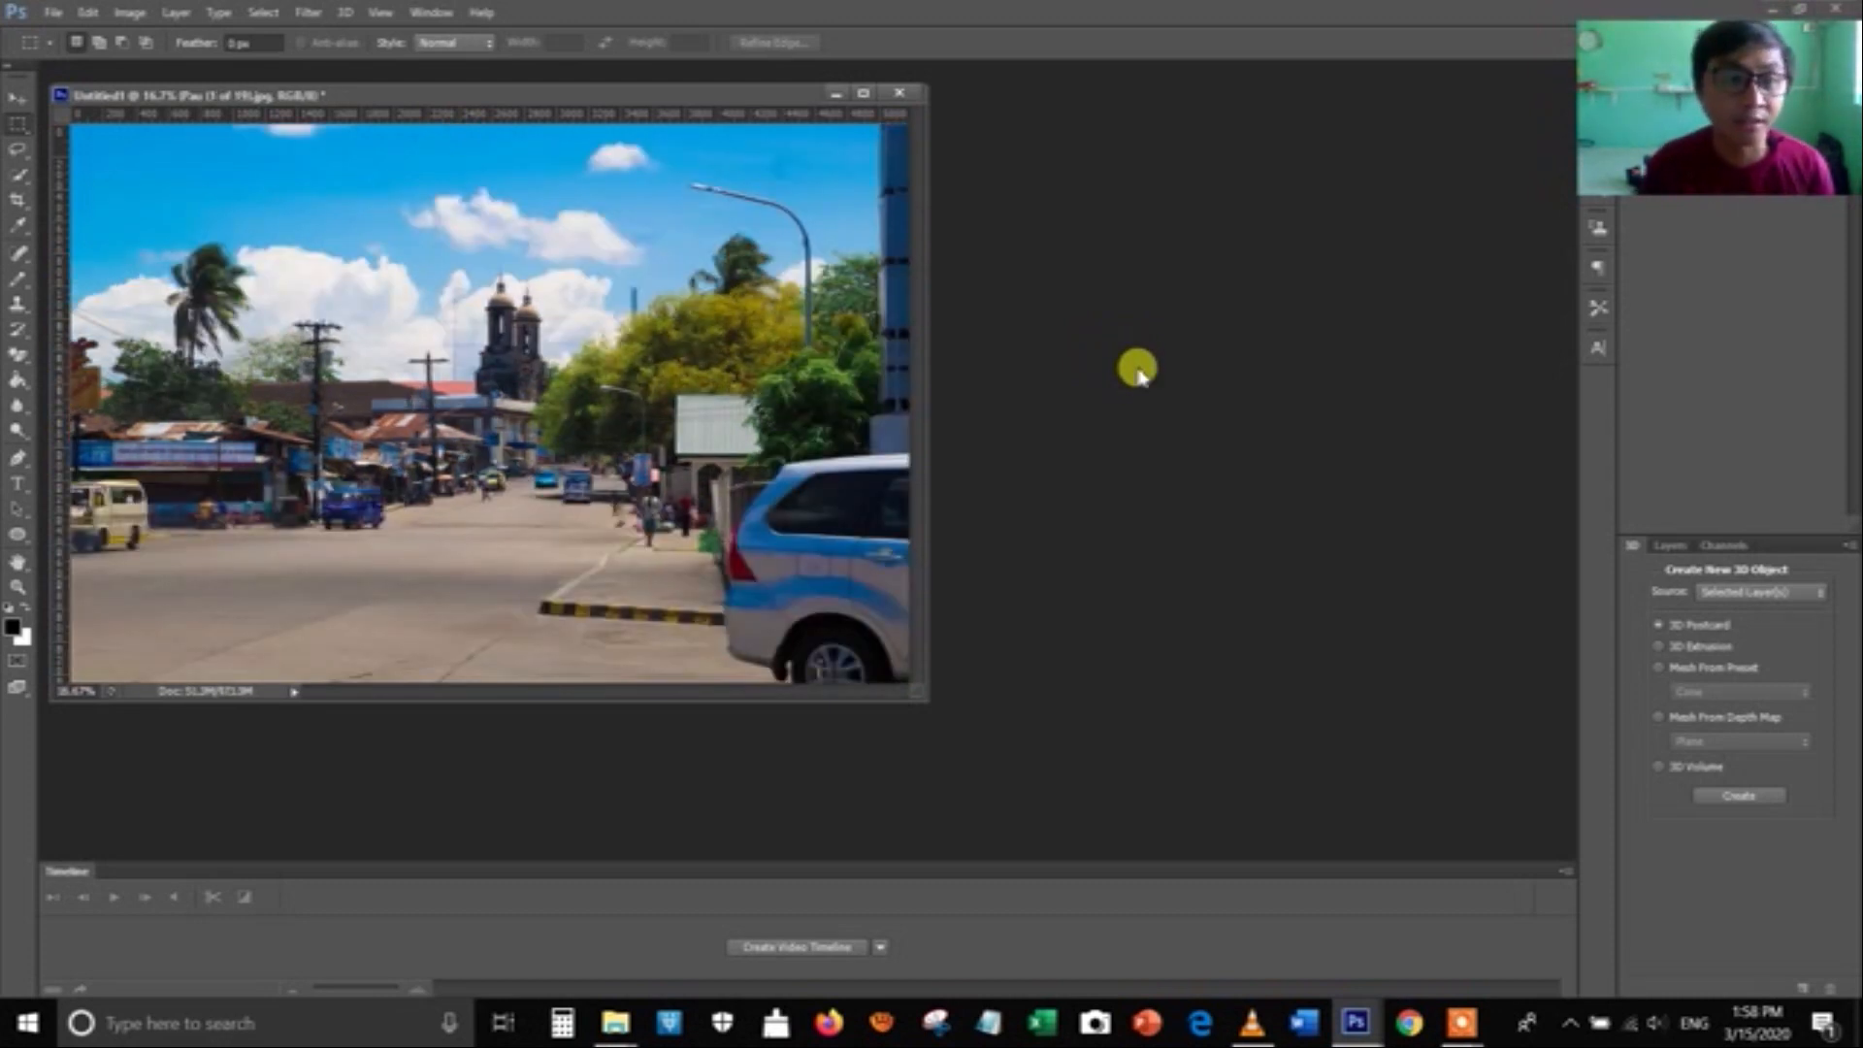
- Dock the floating image window in the workspace and display the document's layer list
drag(538, 97, 666, 83)
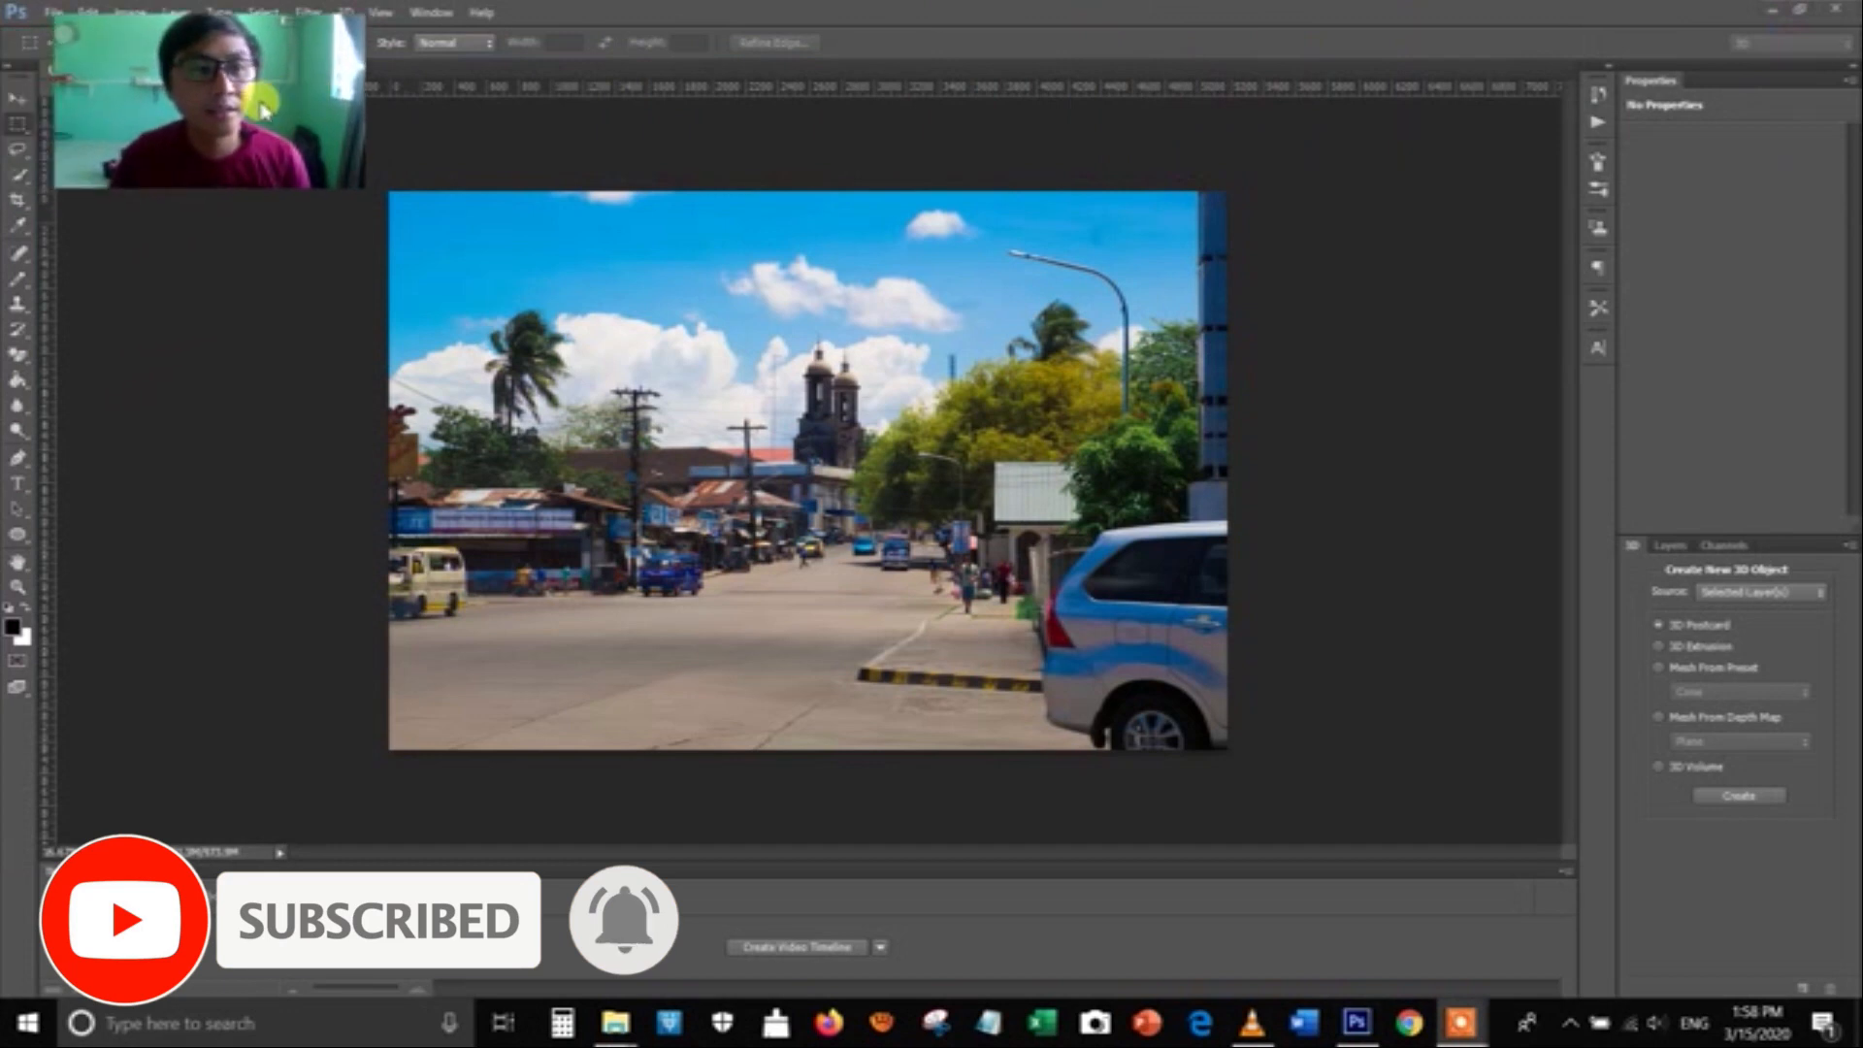
click(1669, 545)
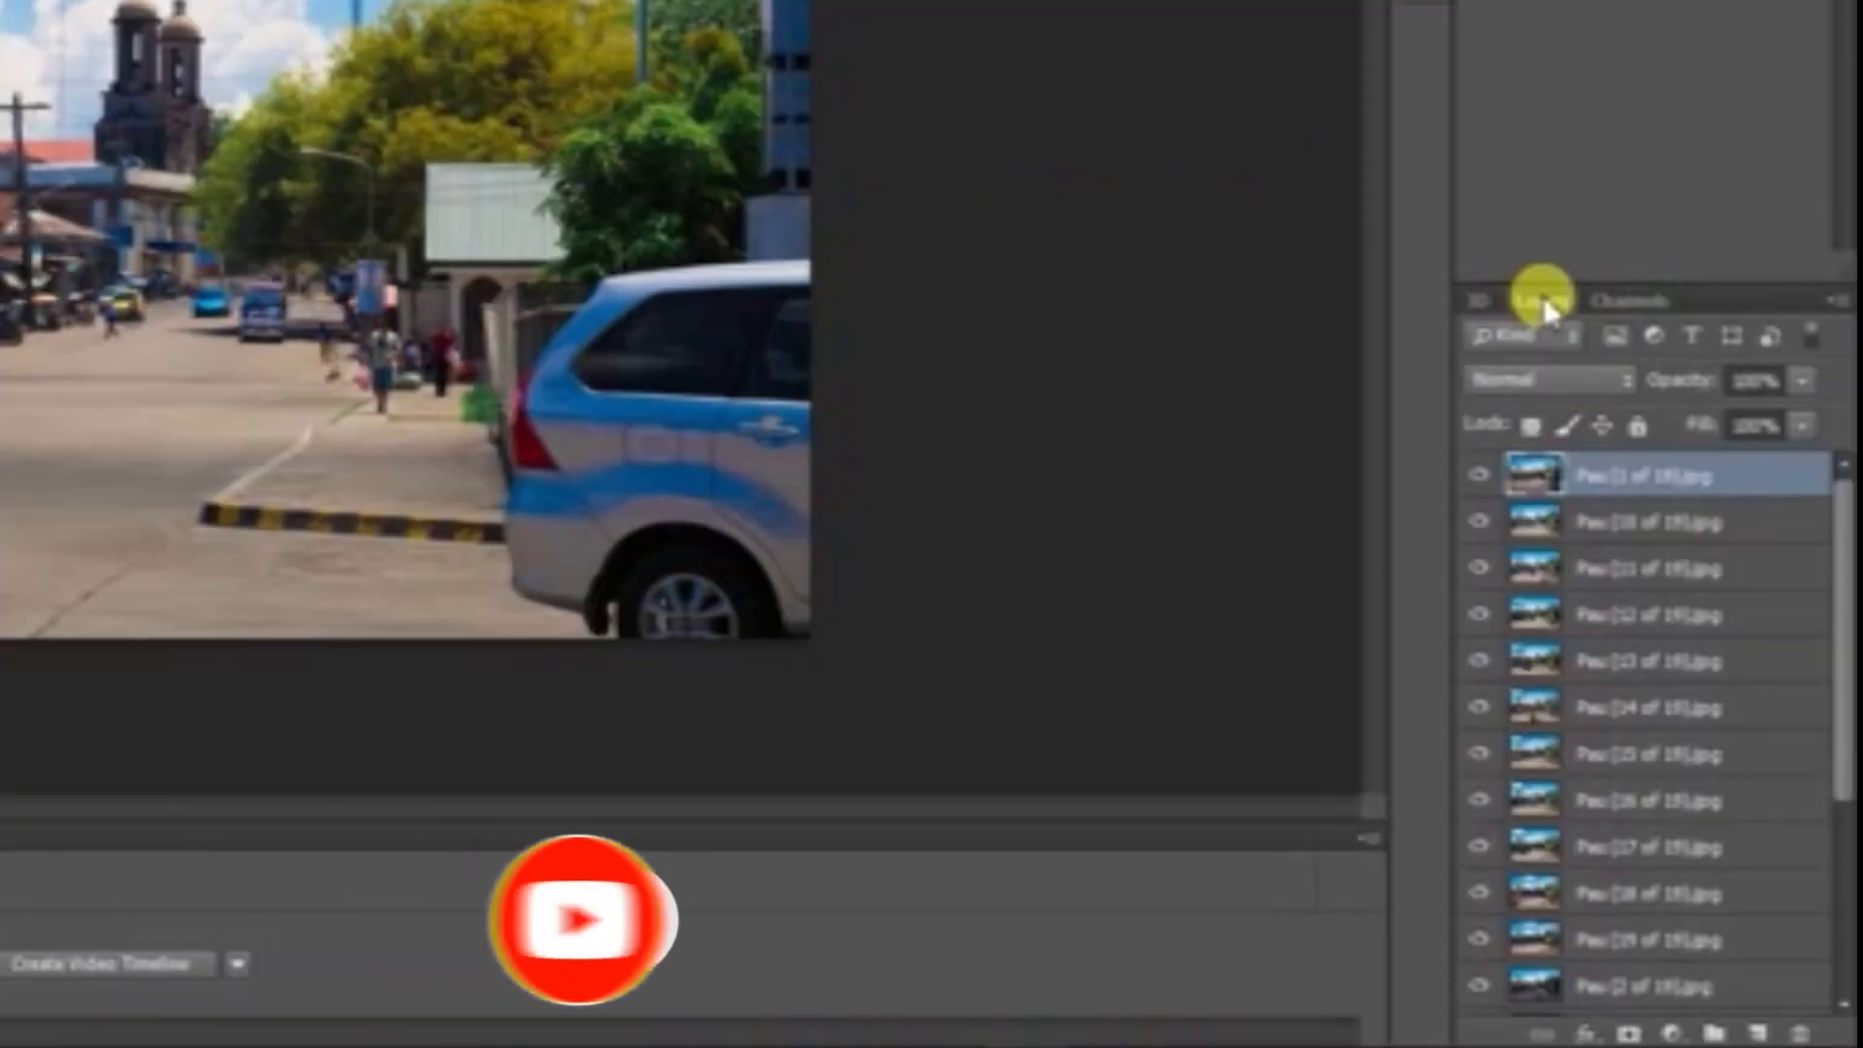
- Select every photo layer in the stack and auto-align them using the Auto projection
scroll(1685, 595, down, 3)
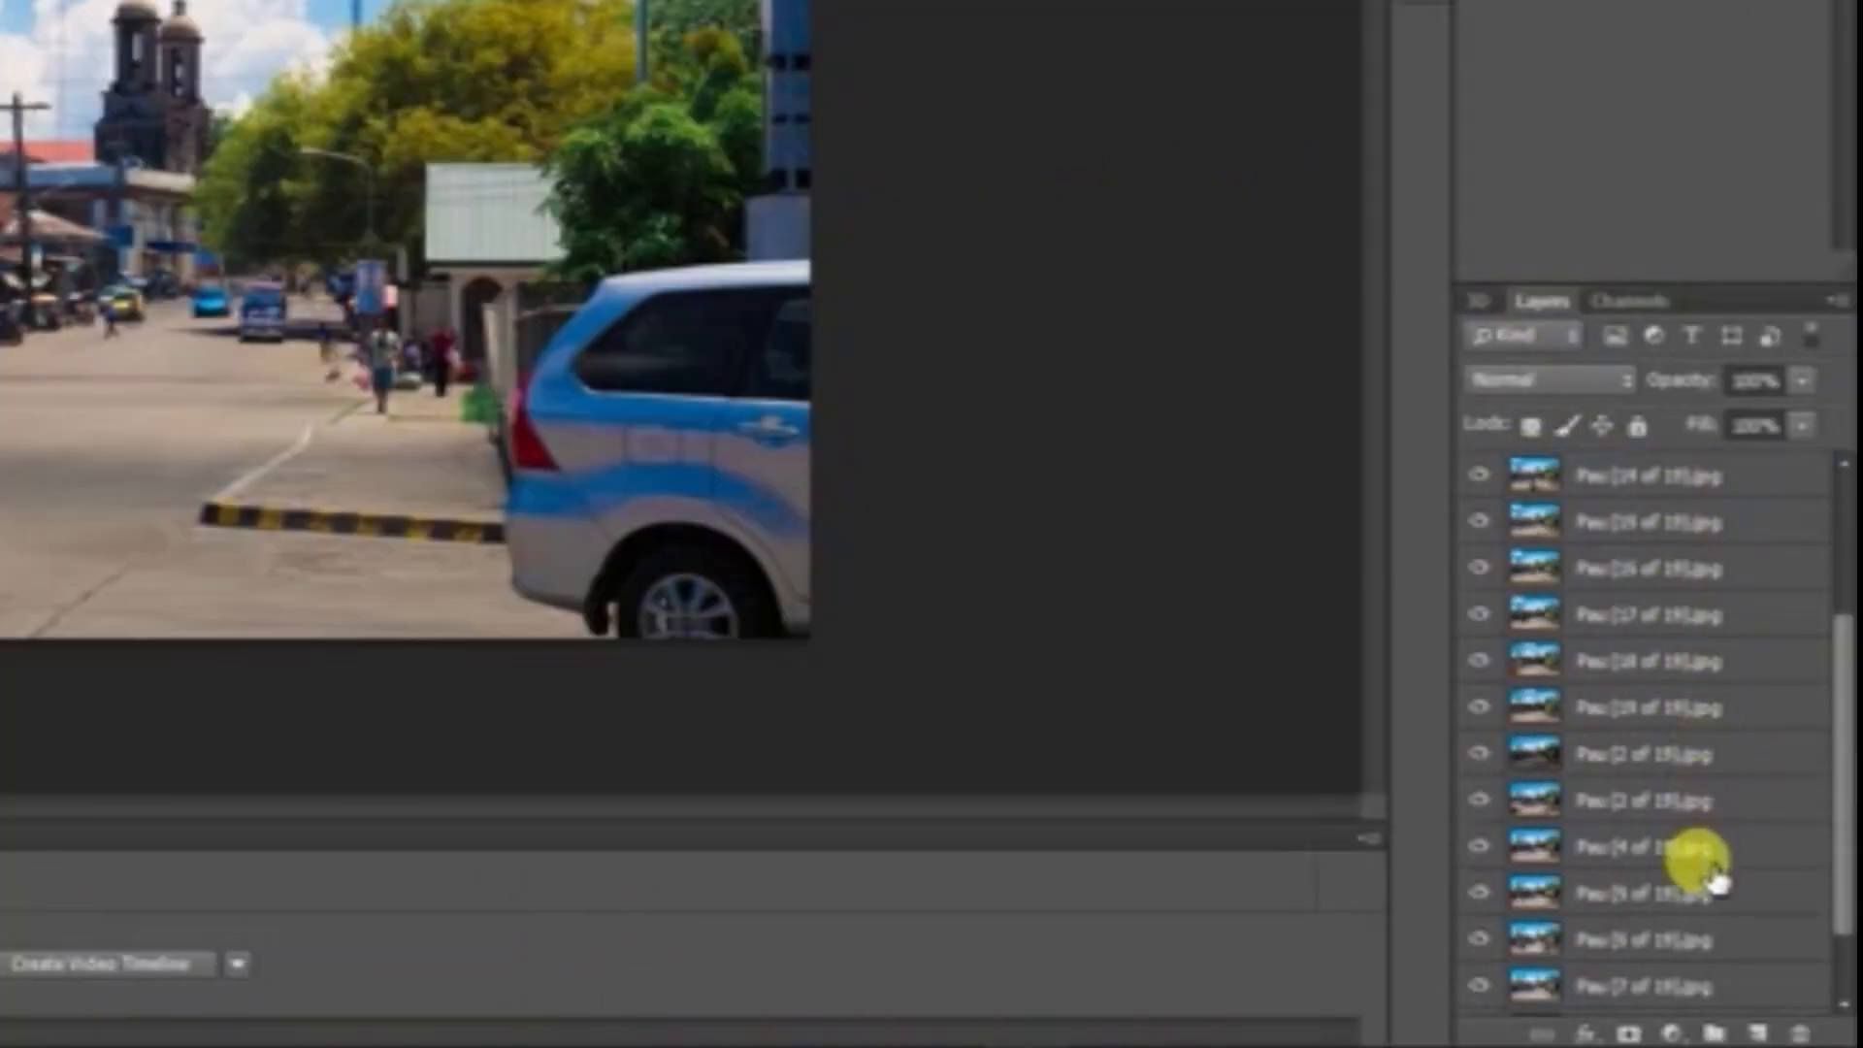
scroll(1707, 873, up, 3)
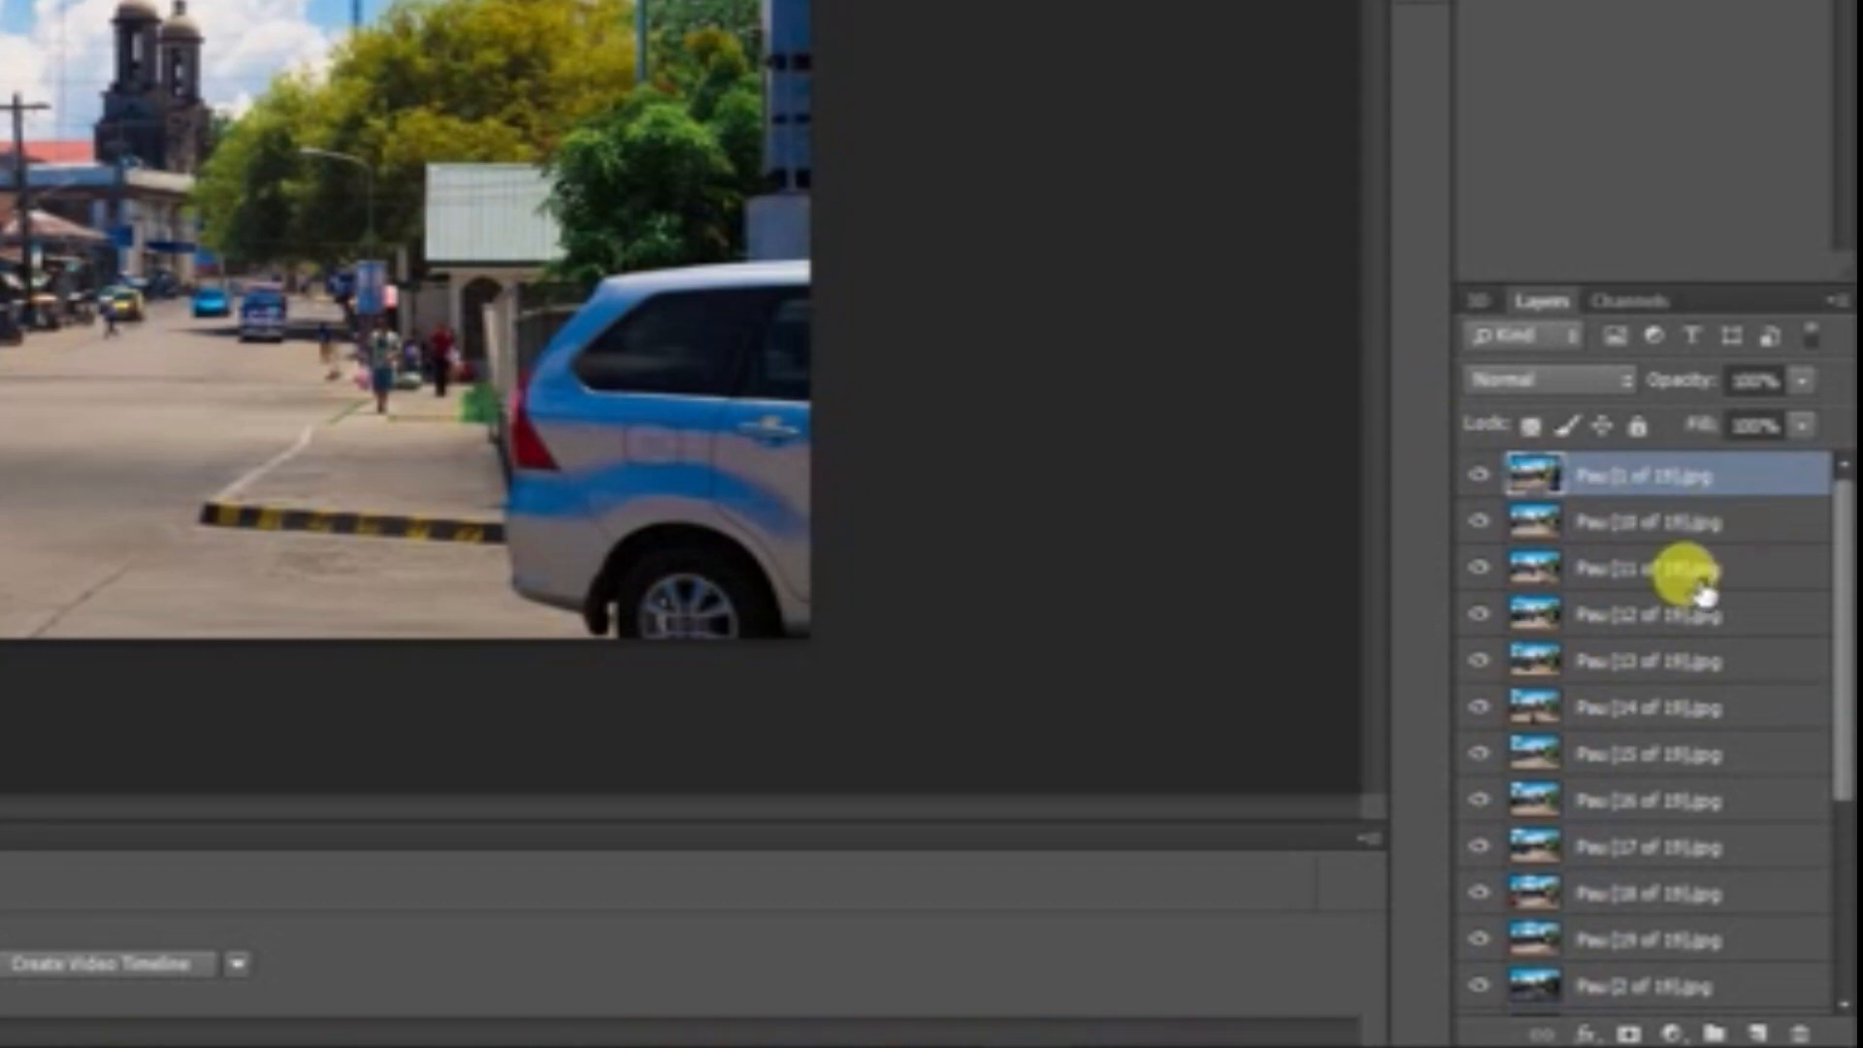
scroll(1764, 632, down, 3)
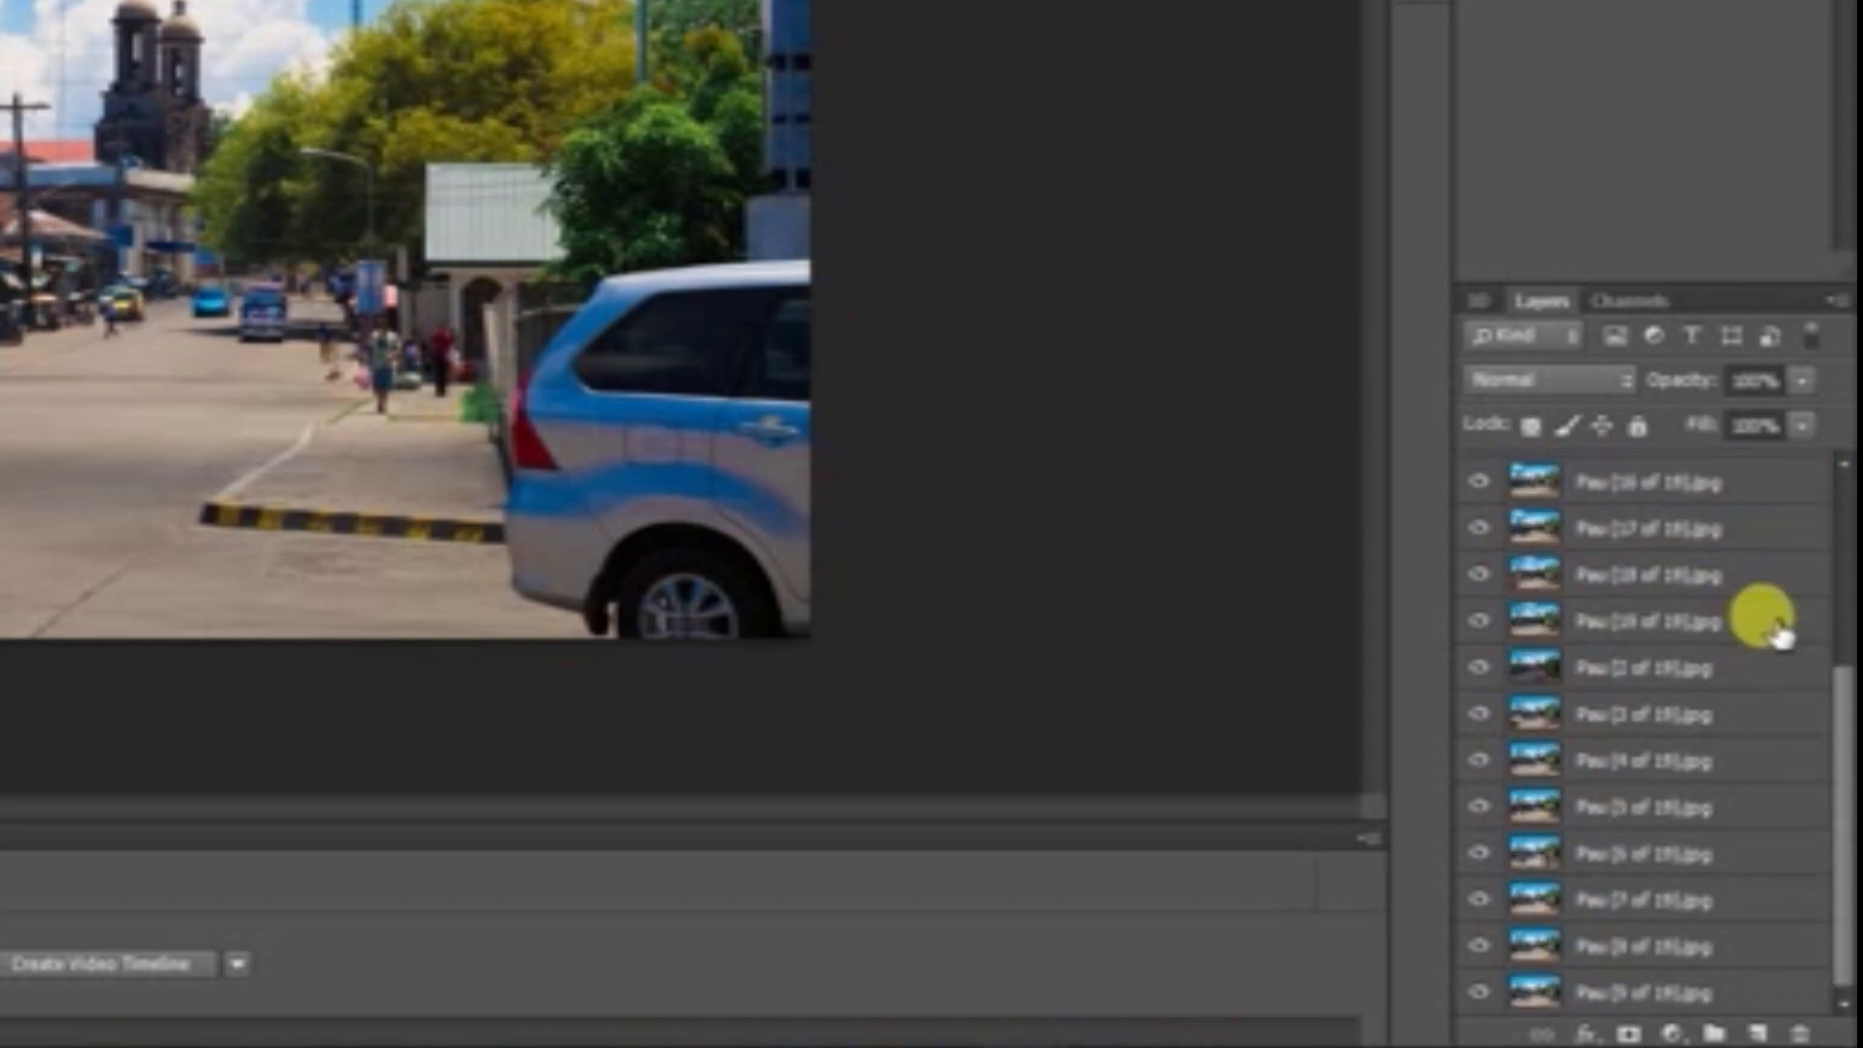
scroll(1772, 621, up, 3)
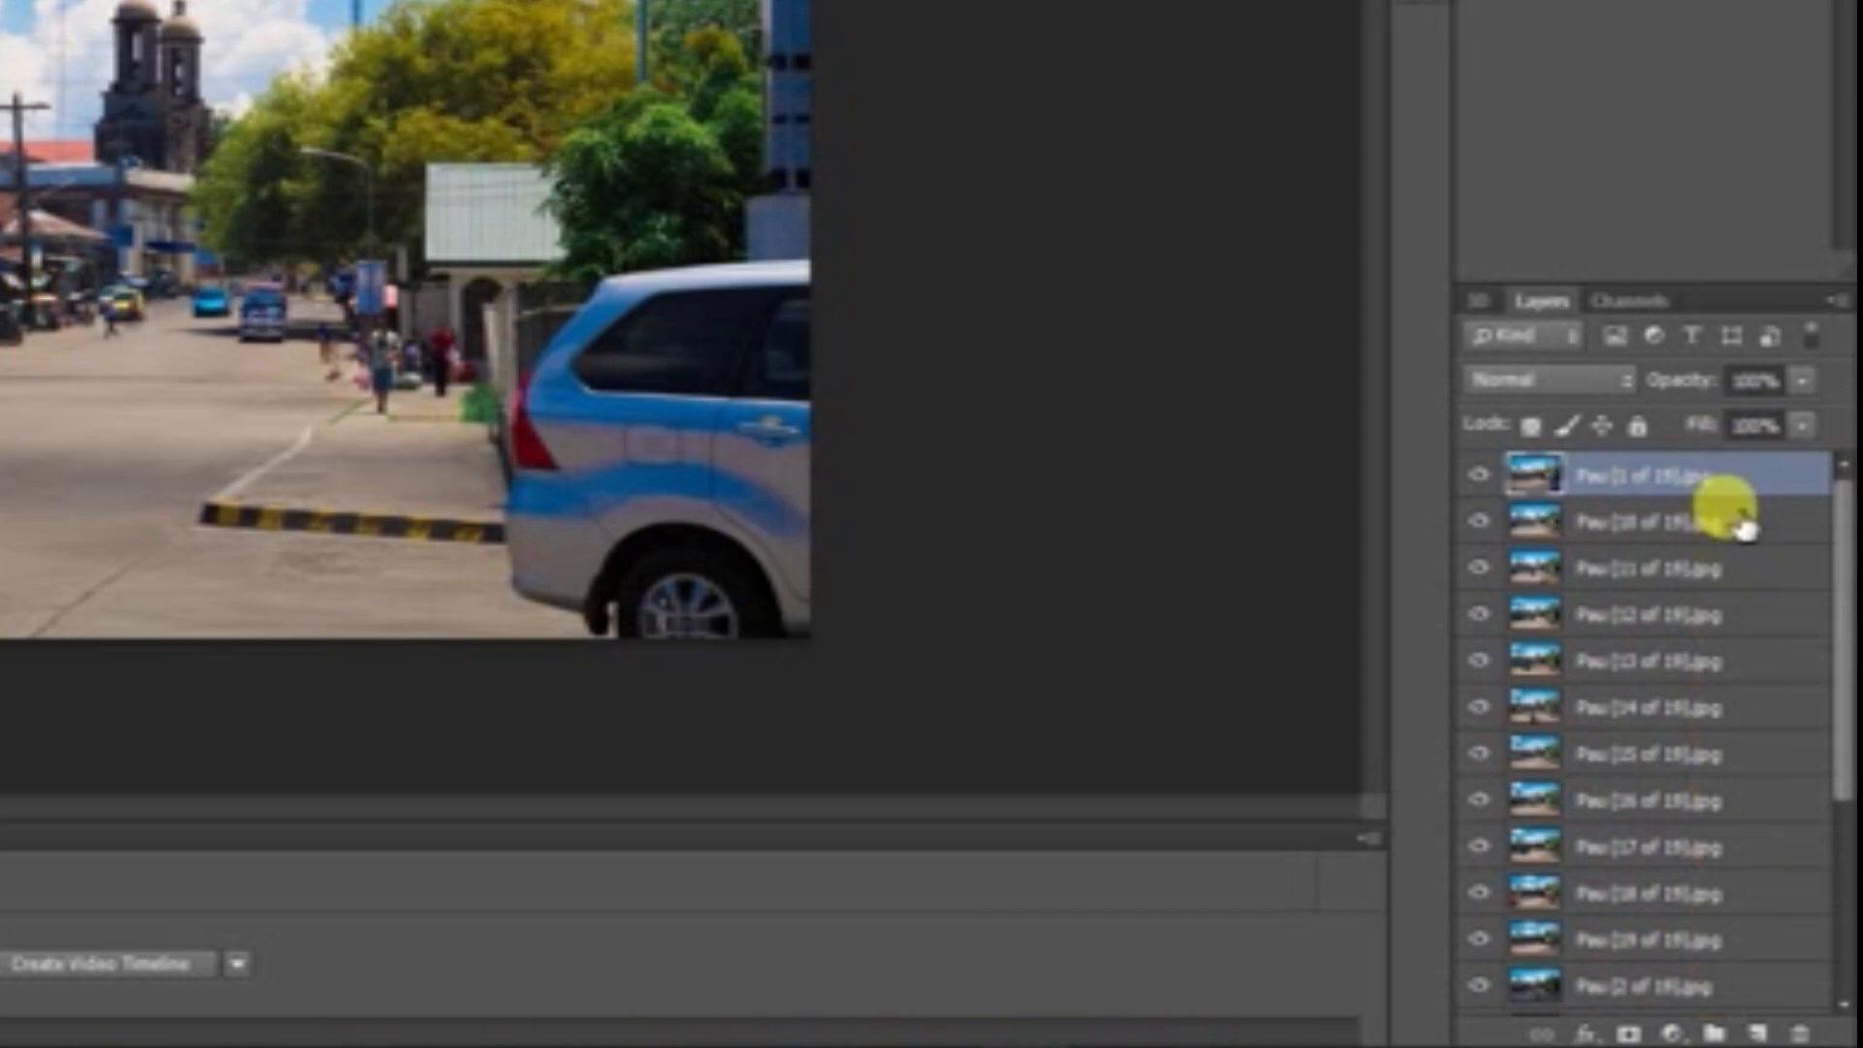
scroll(1726, 878, down, 3)
scroll(1737, 883, up, 3)
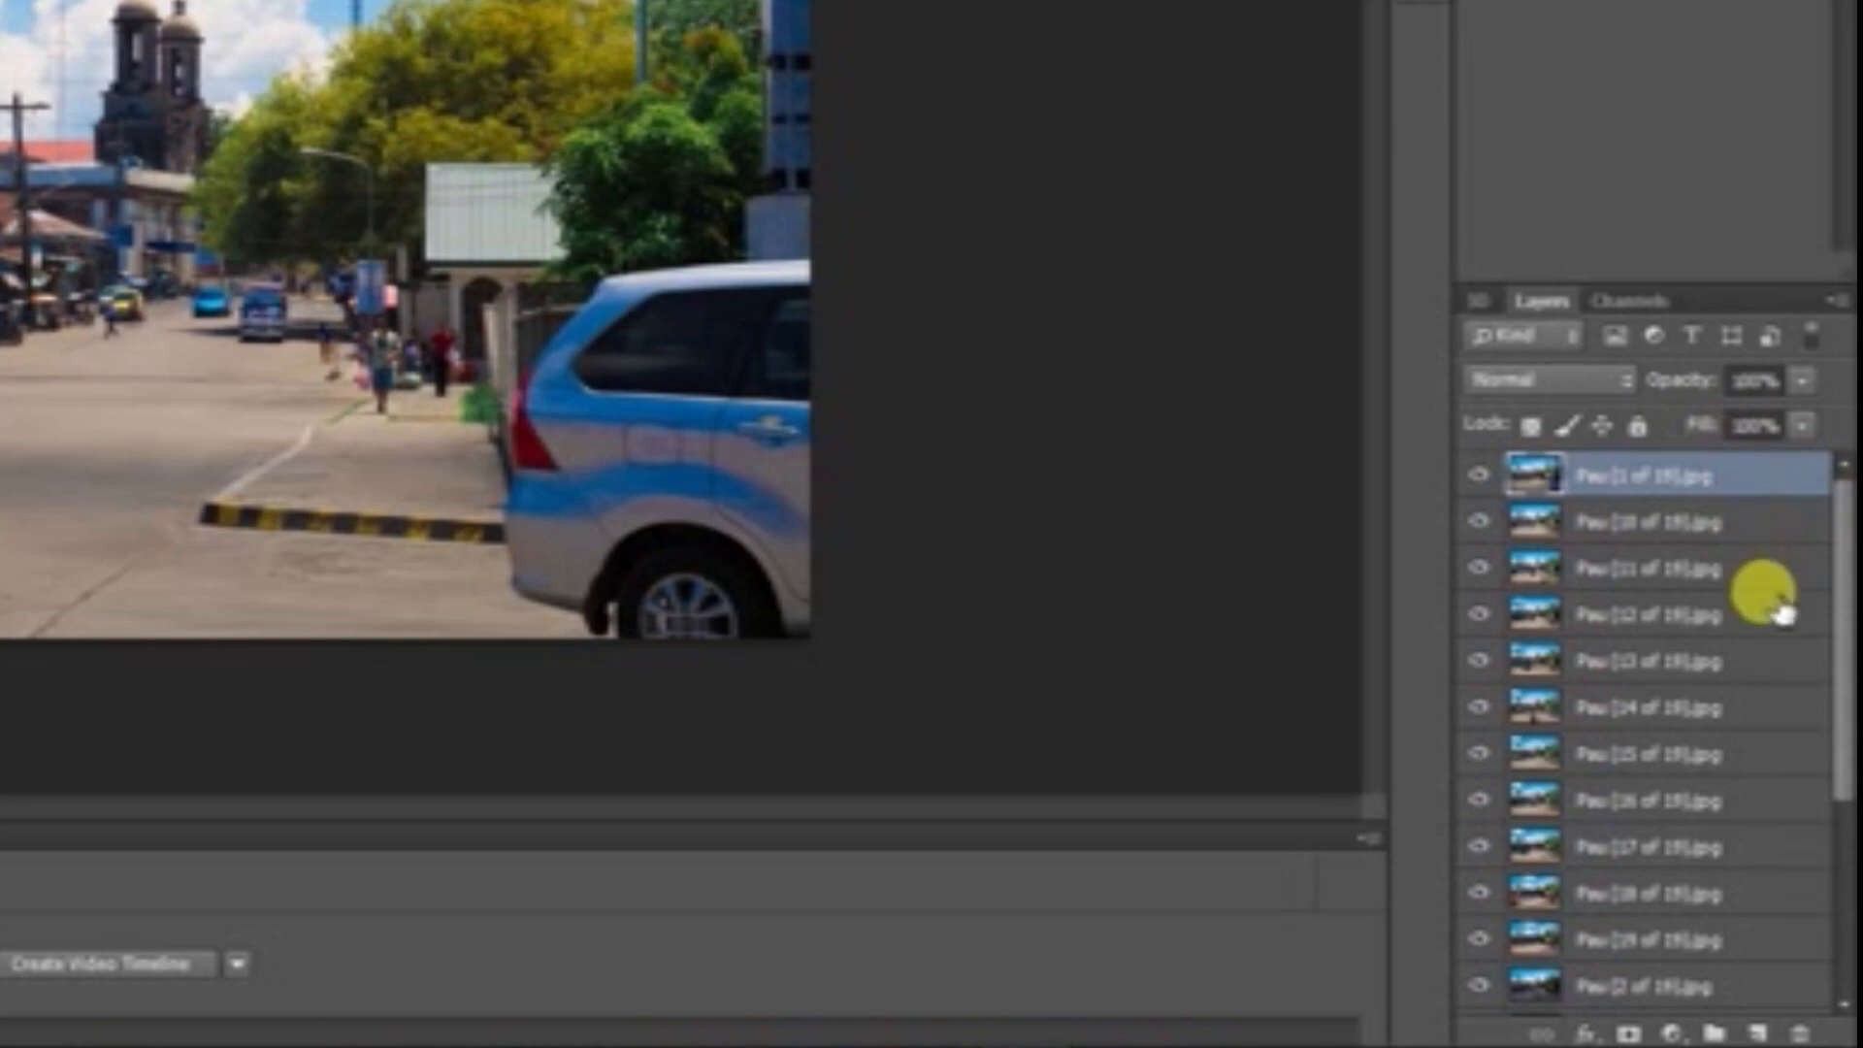
scroll(1776, 602, down, 3)
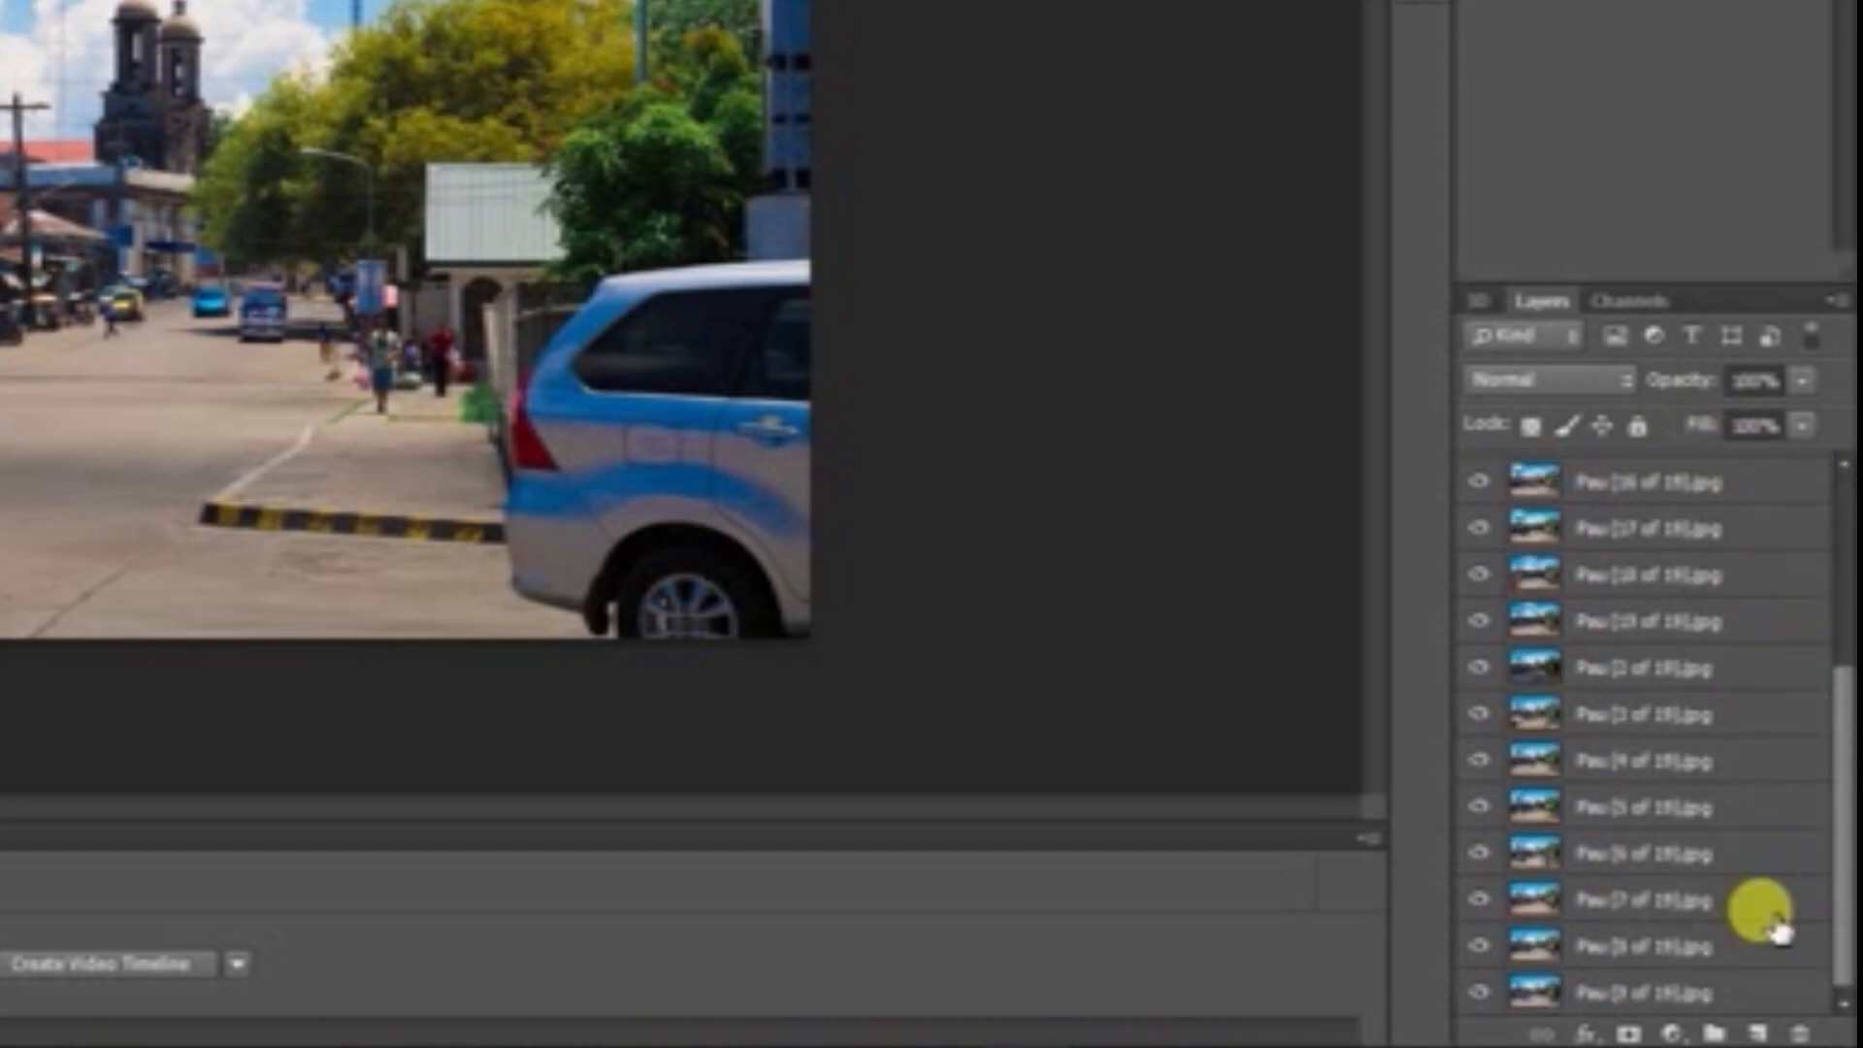
shift+click(1744, 995)
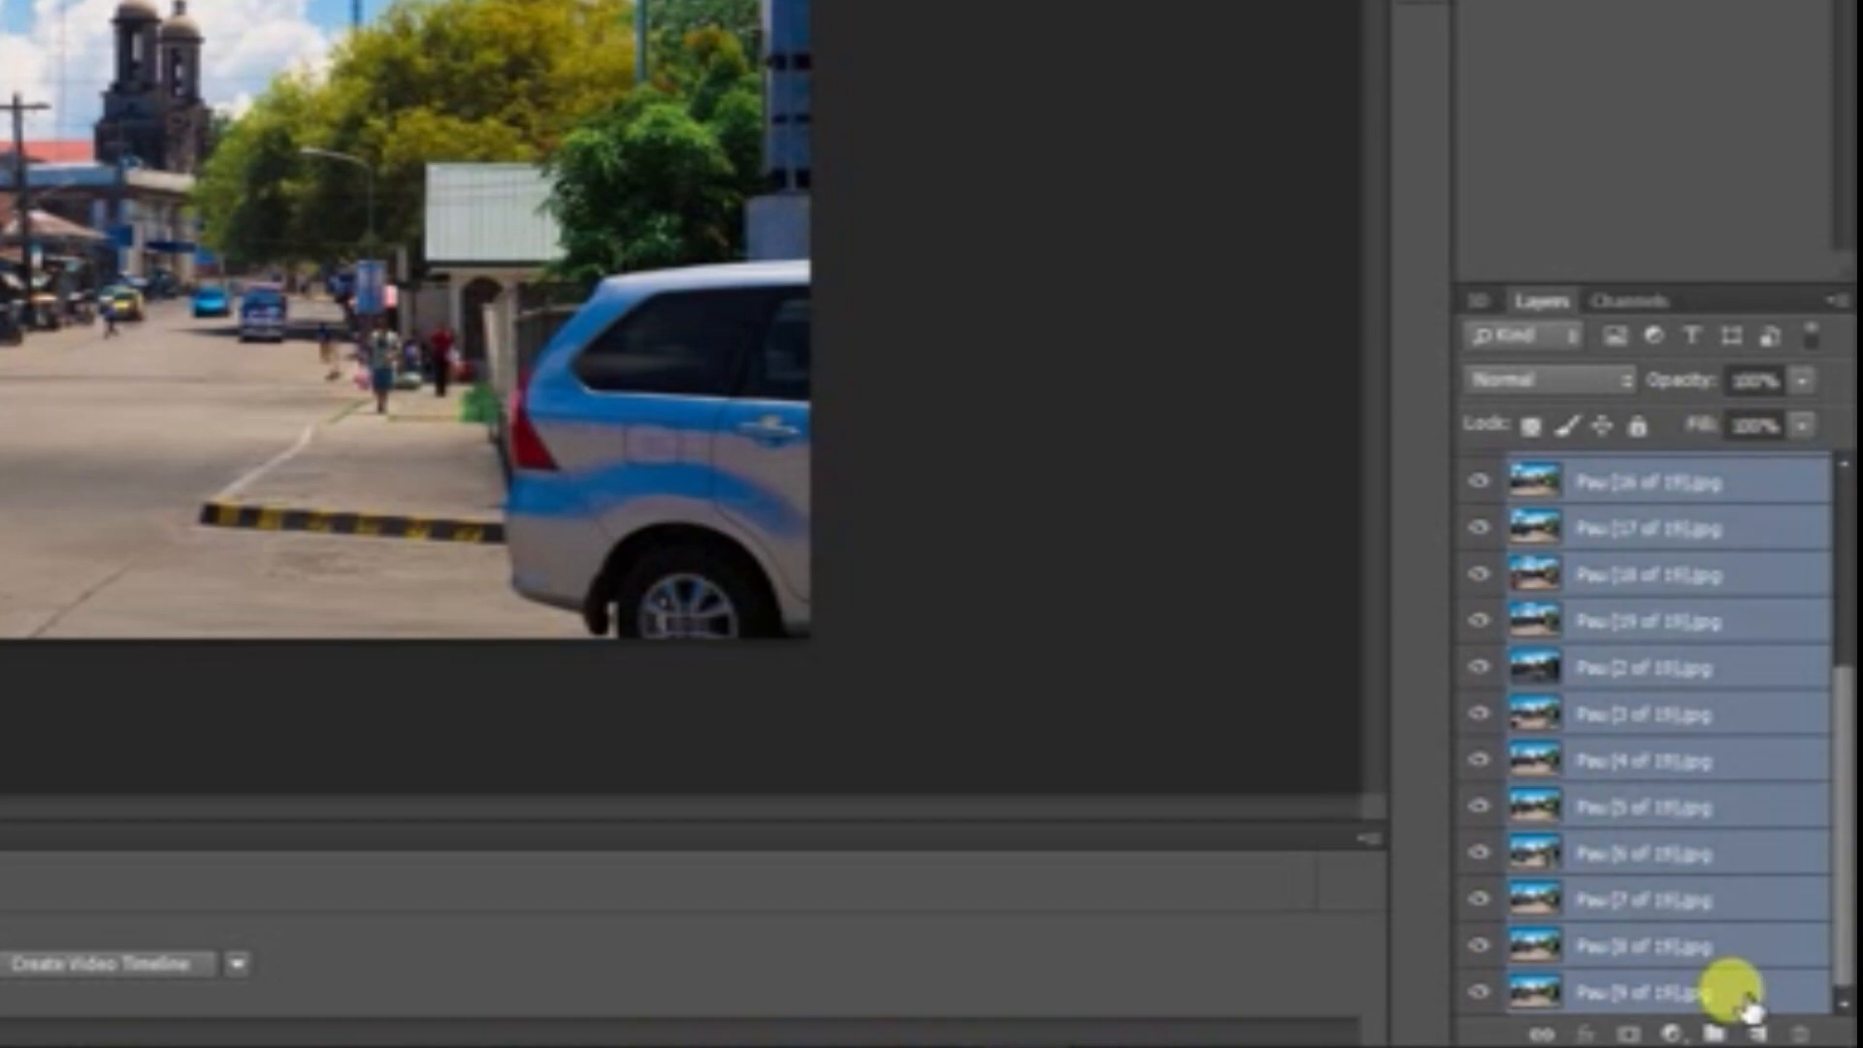
scroll(1688, 715, up, 3)
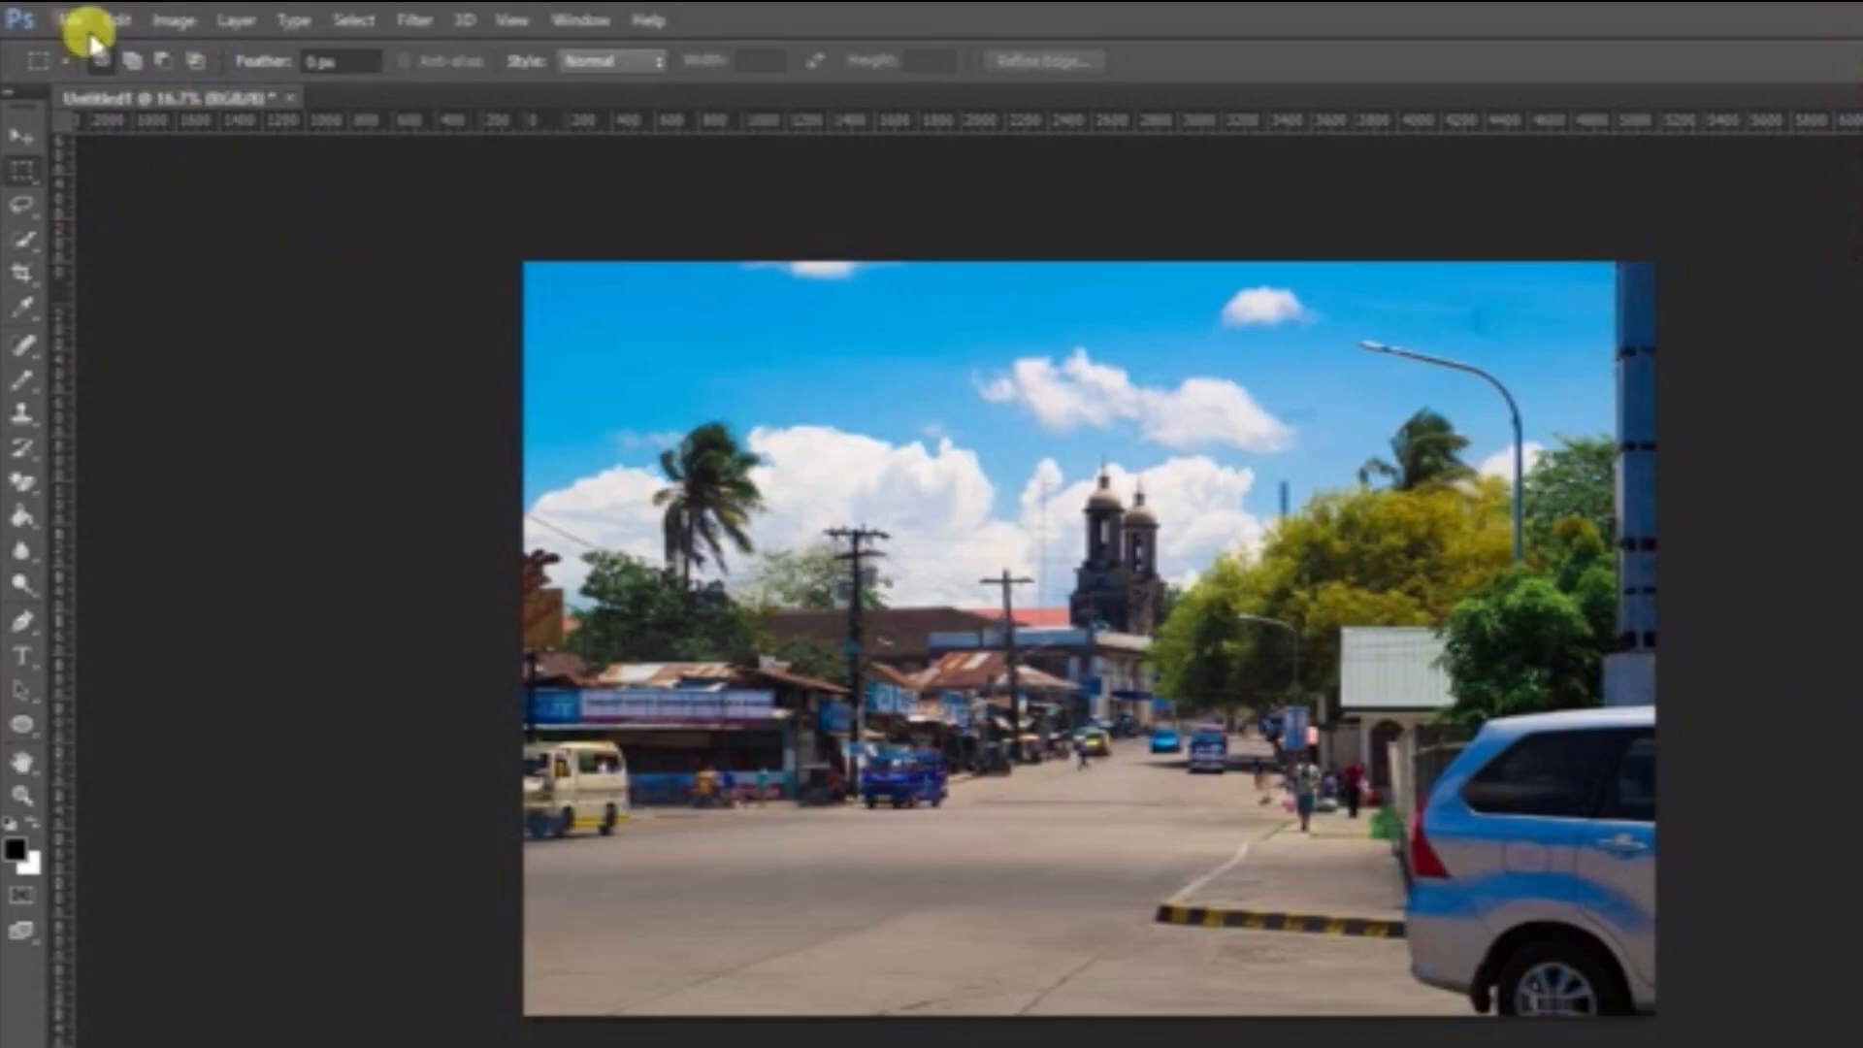
click(115, 21)
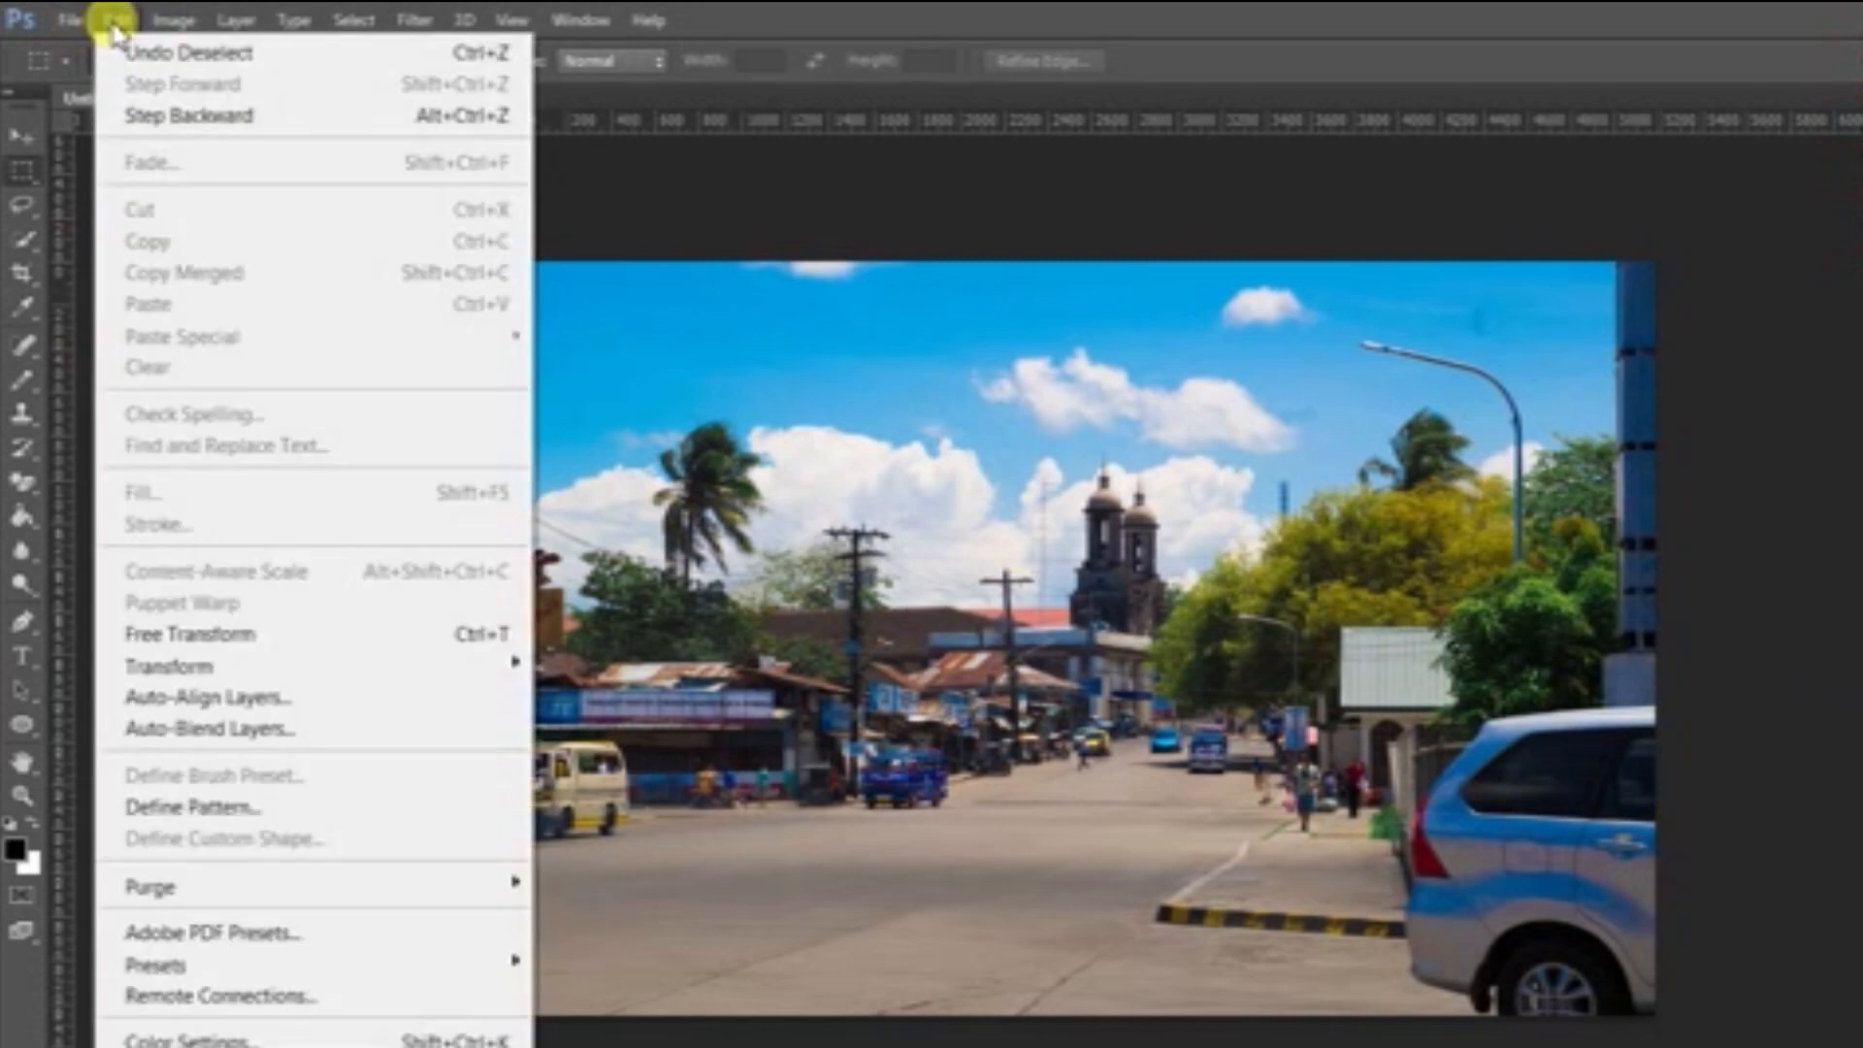
click(244, 709)
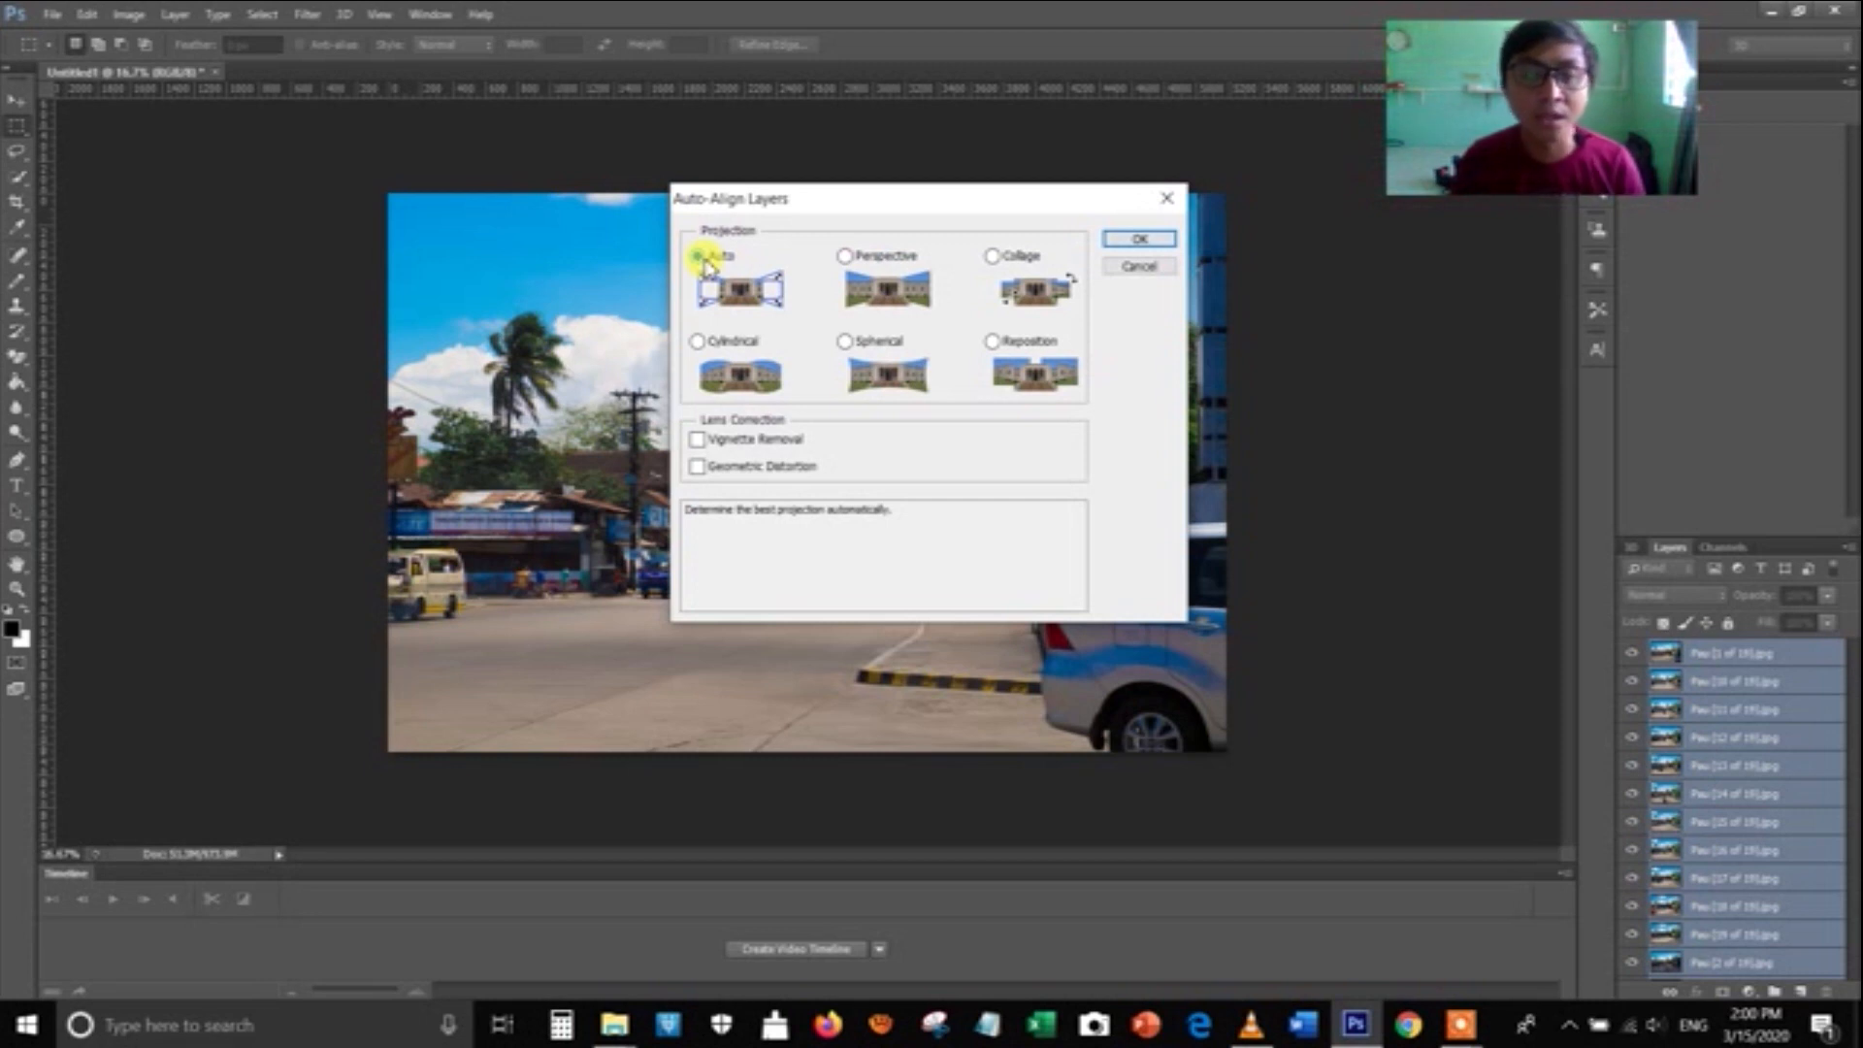
click(1141, 240)
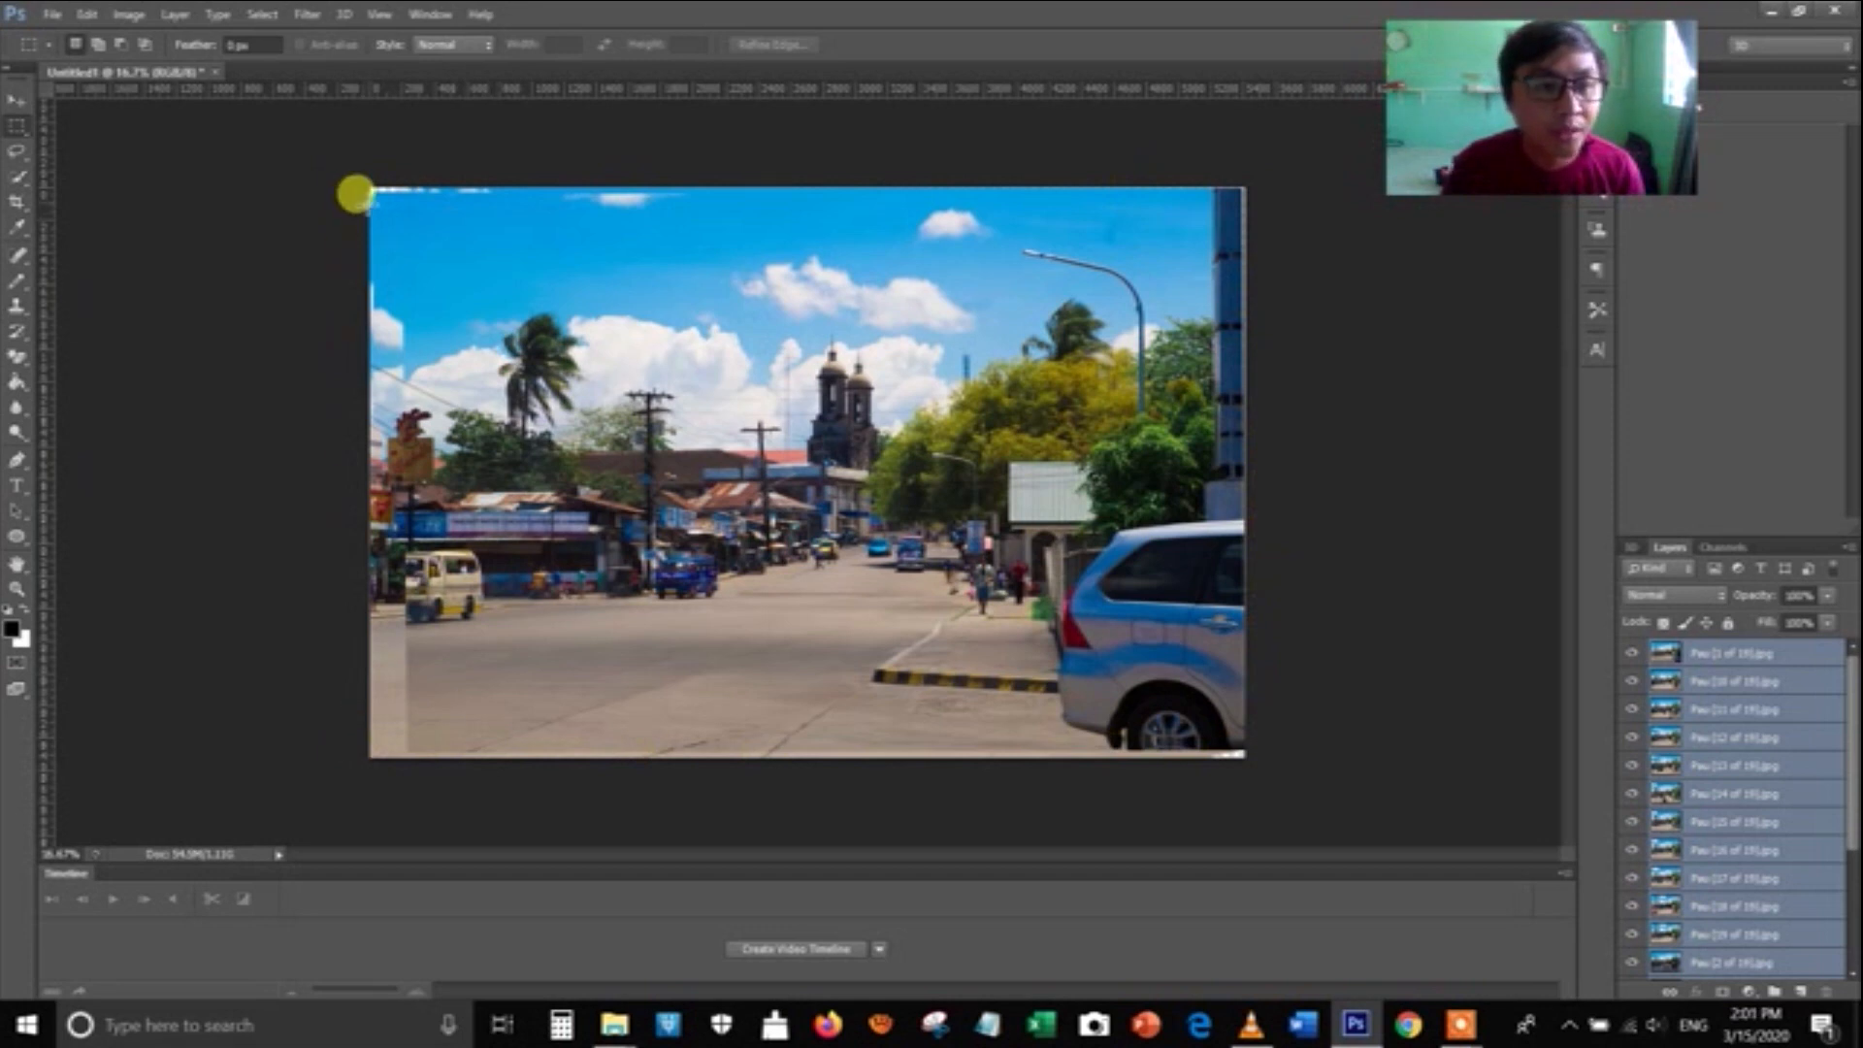
- Toggle the visibility of the topmost photo layers to compare how the aligned images line up, and look through the layer stack
click(1761, 653)
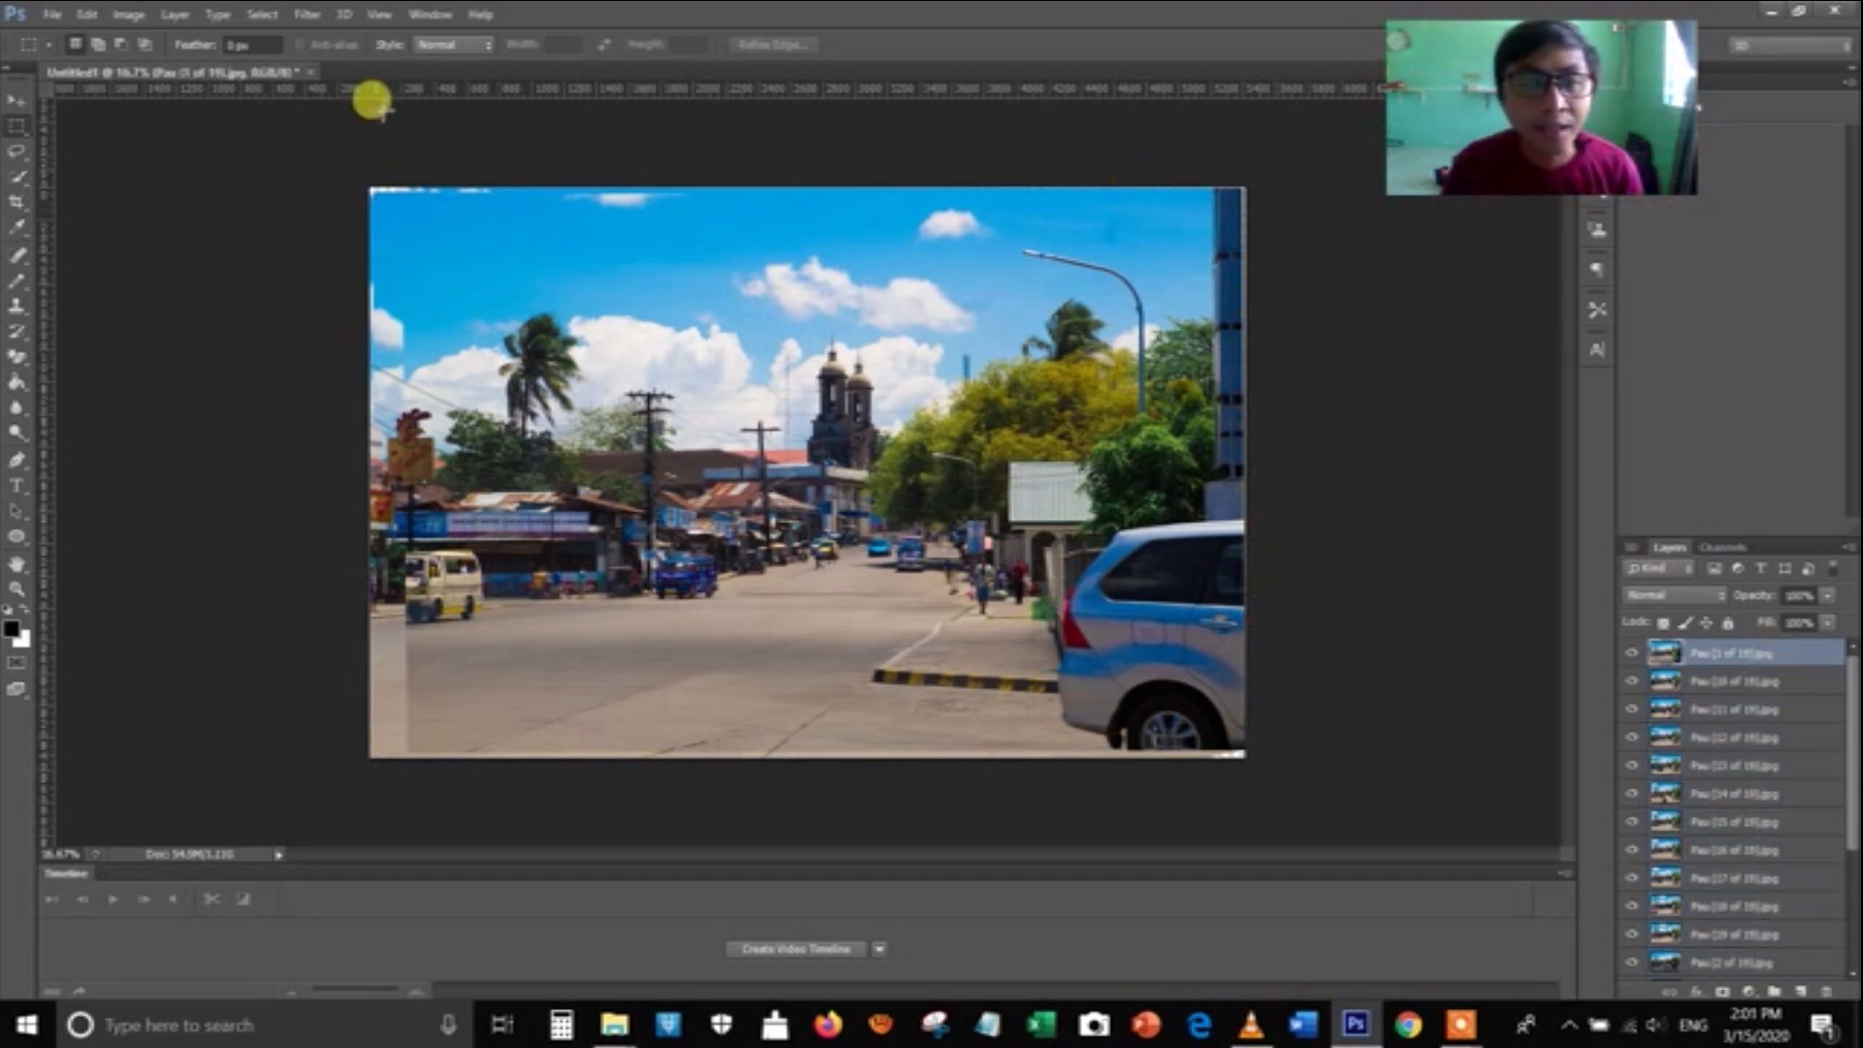
click(1631, 653)
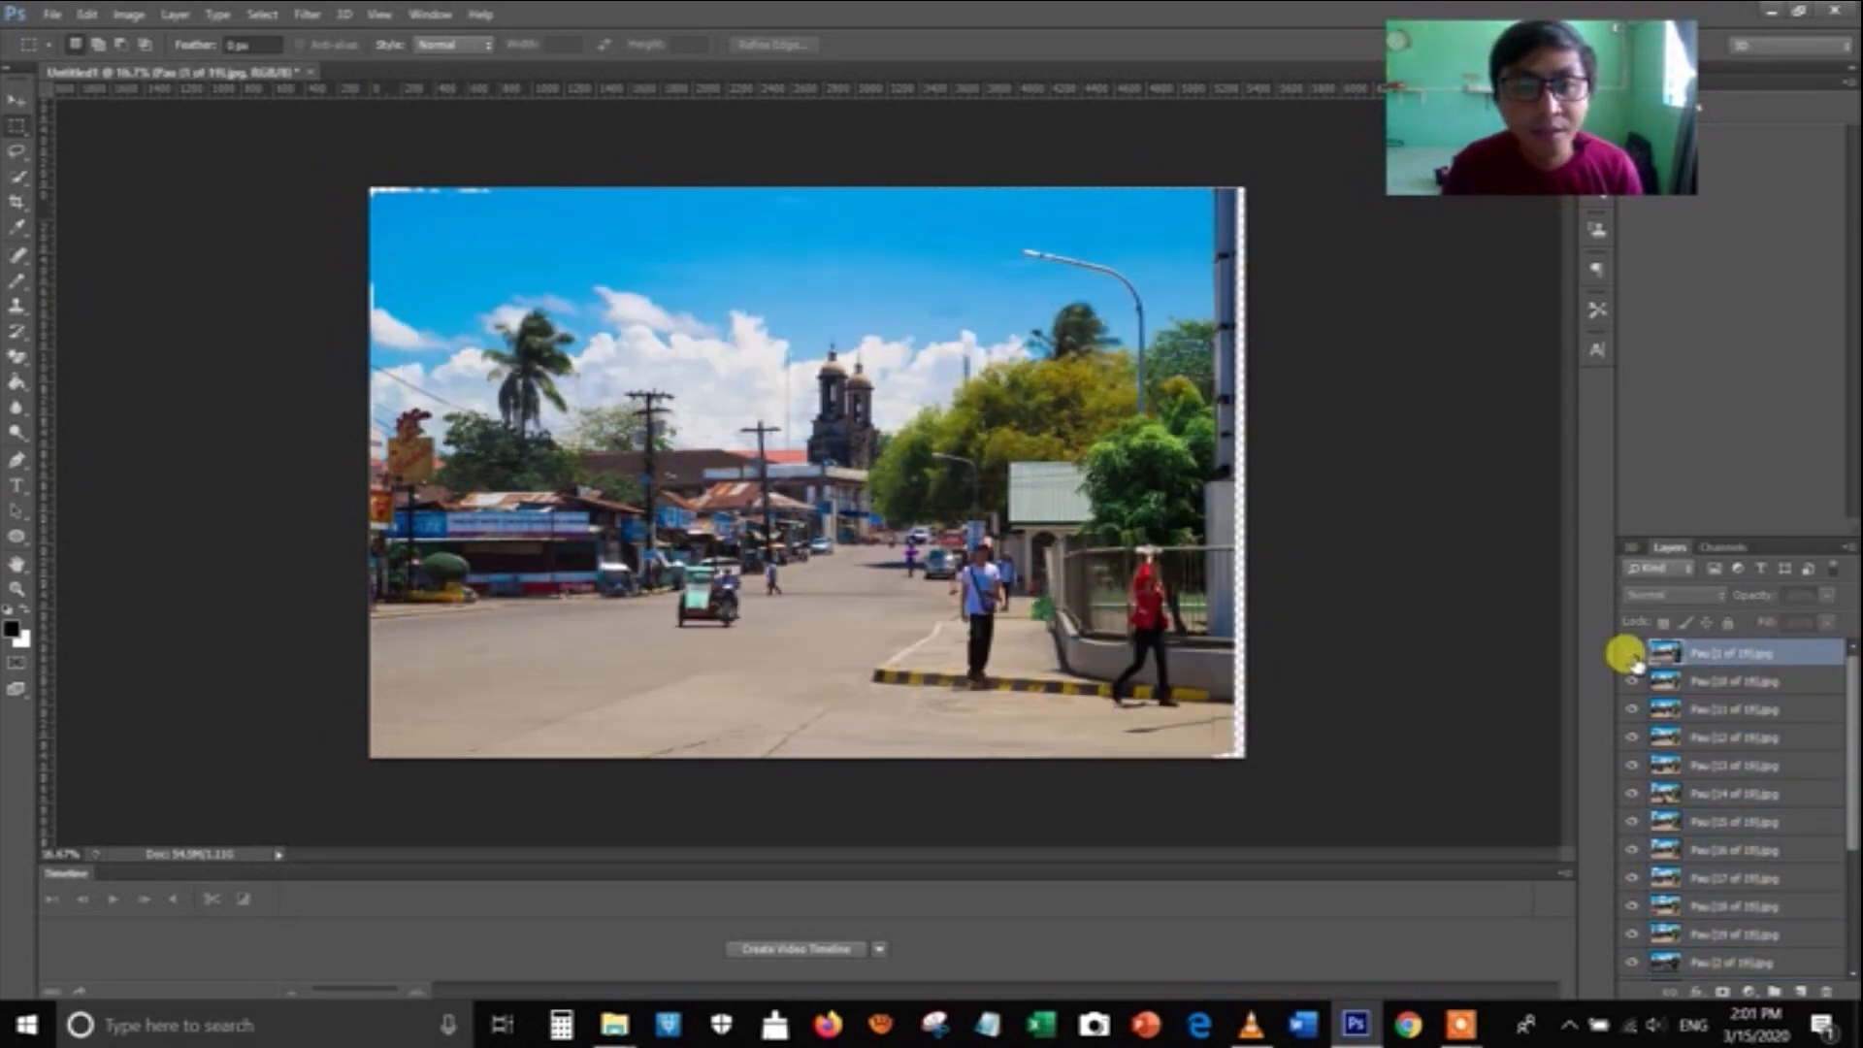
click(1632, 654)
click(1632, 655)
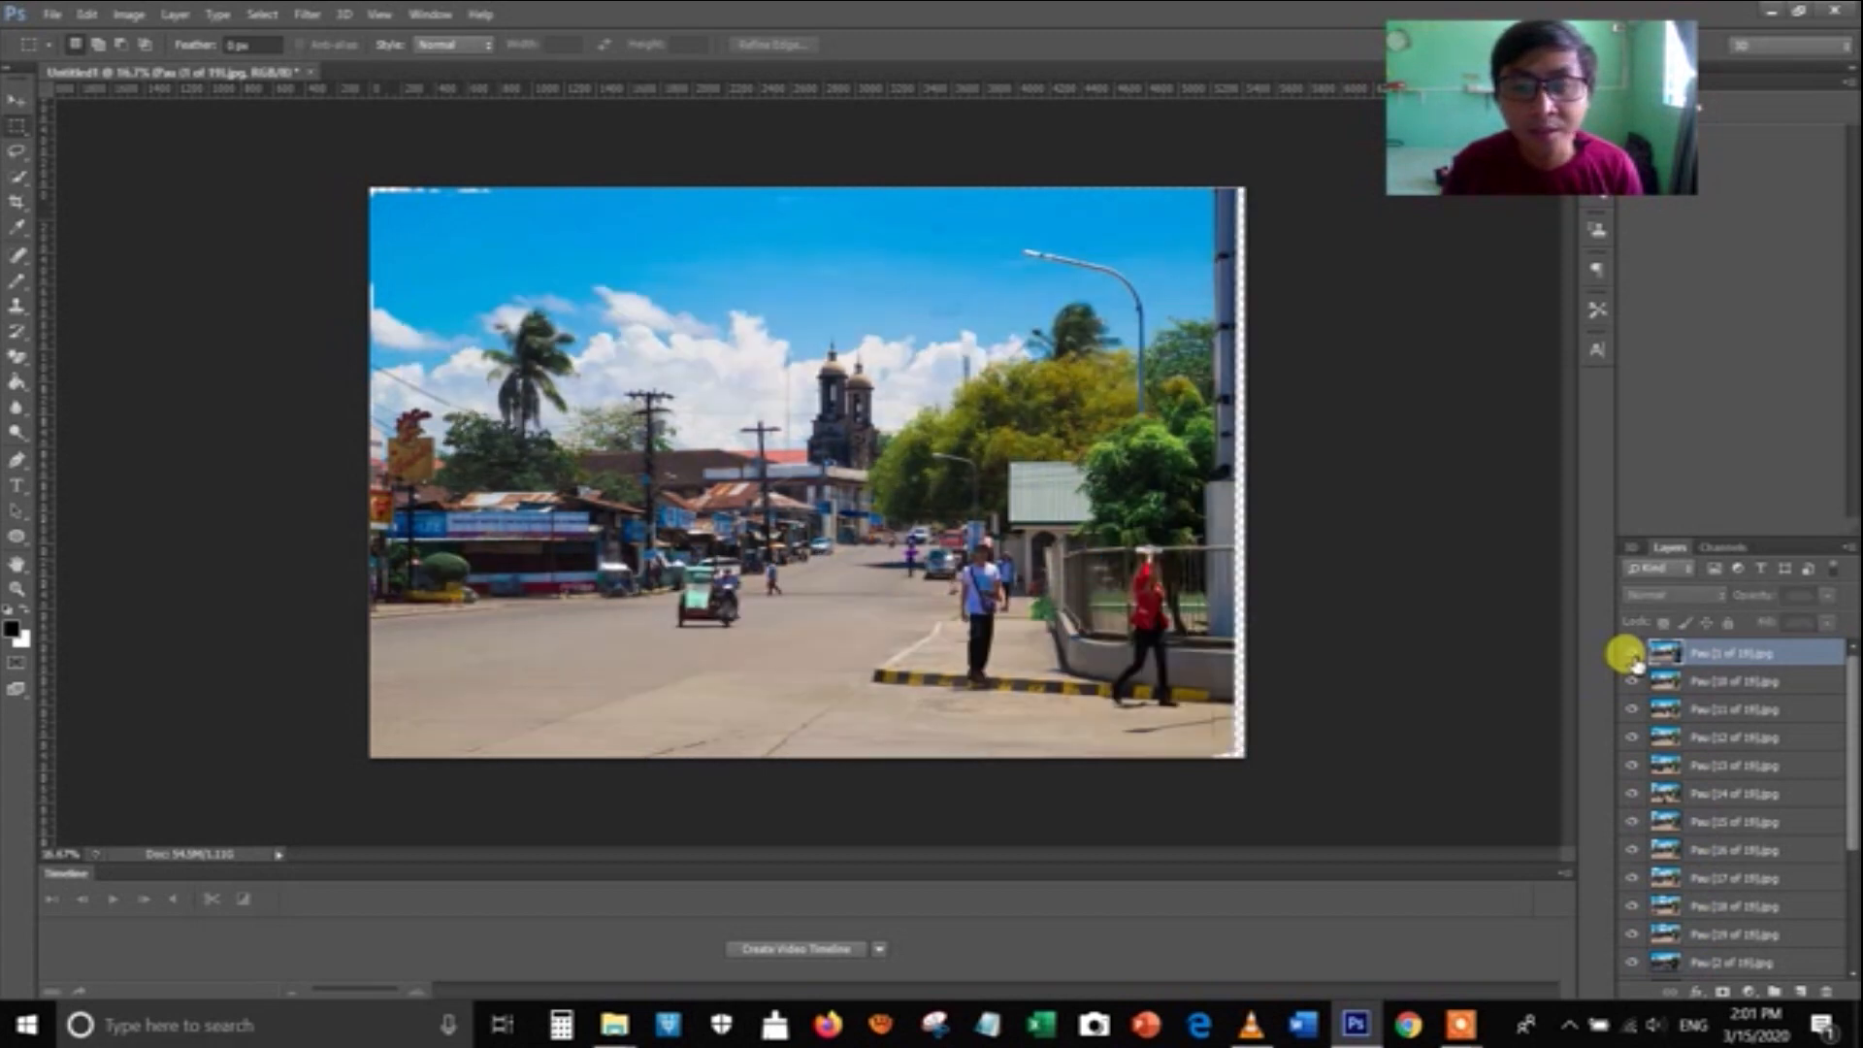
click(1631, 655)
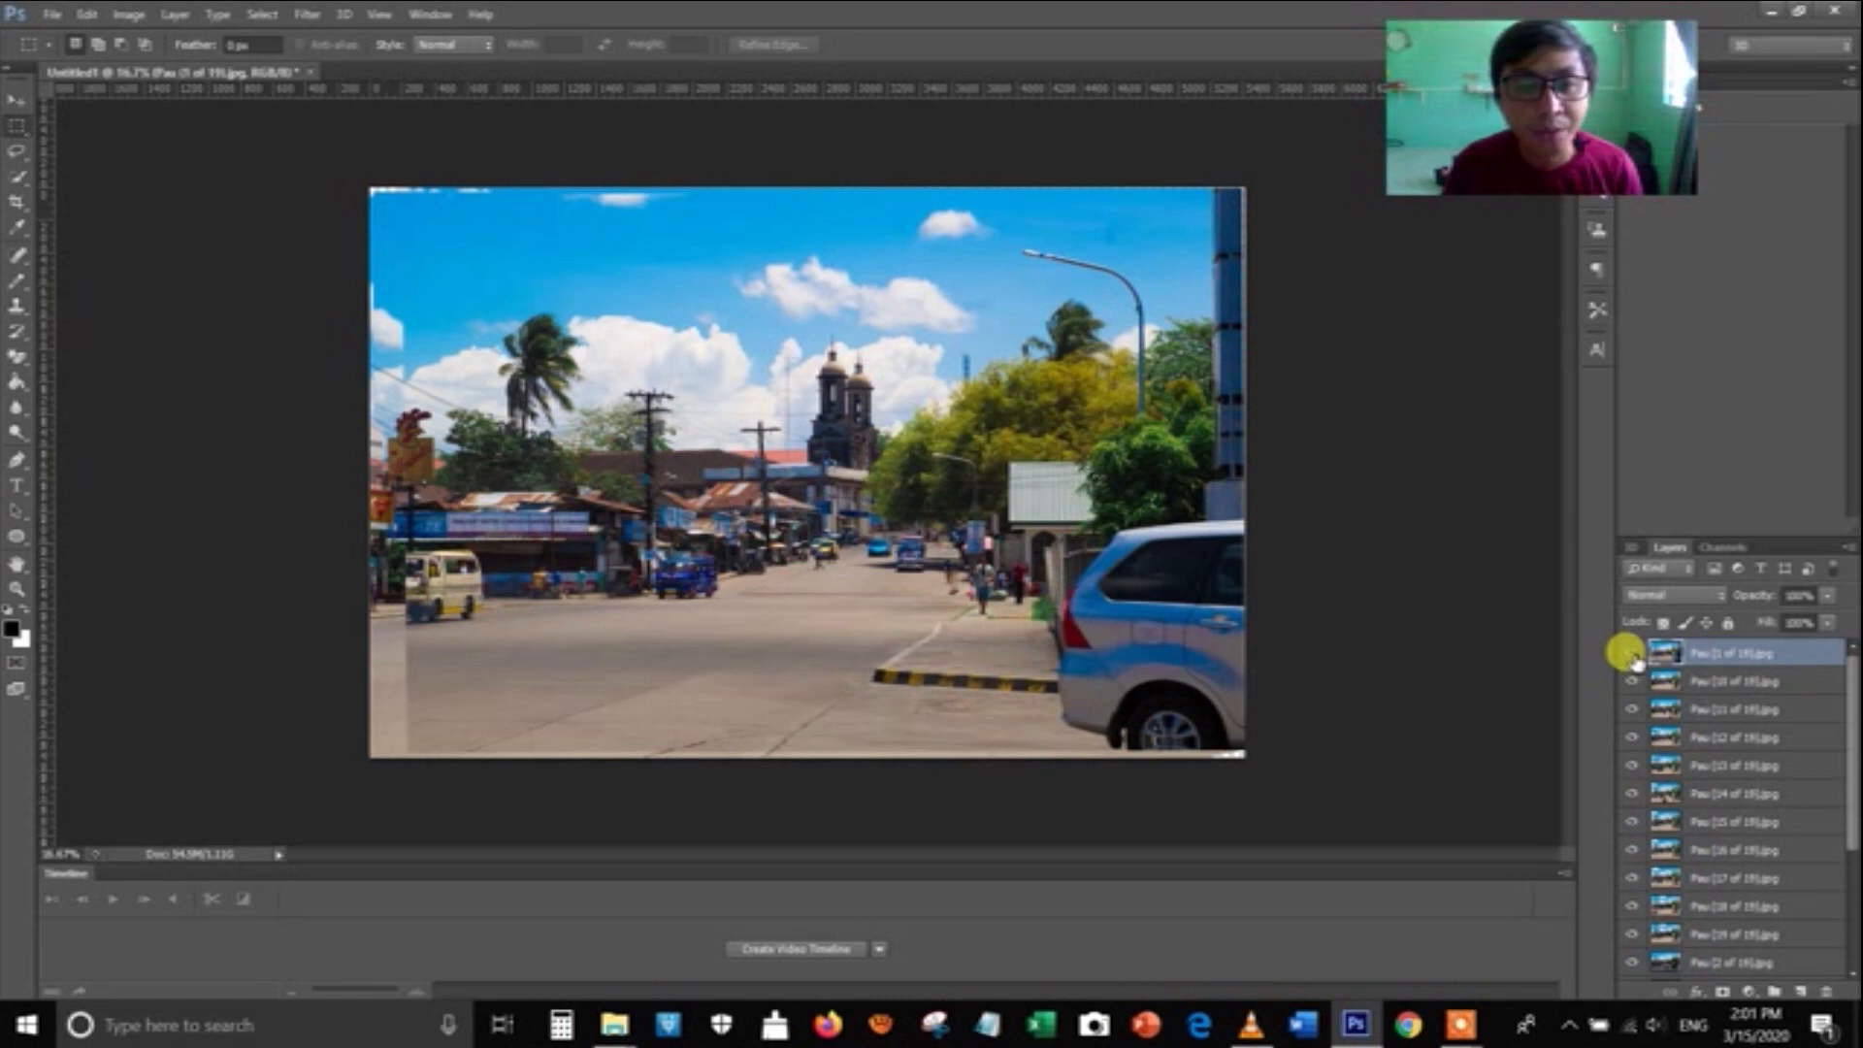
click(1632, 655)
click(1633, 657)
click(1631, 653)
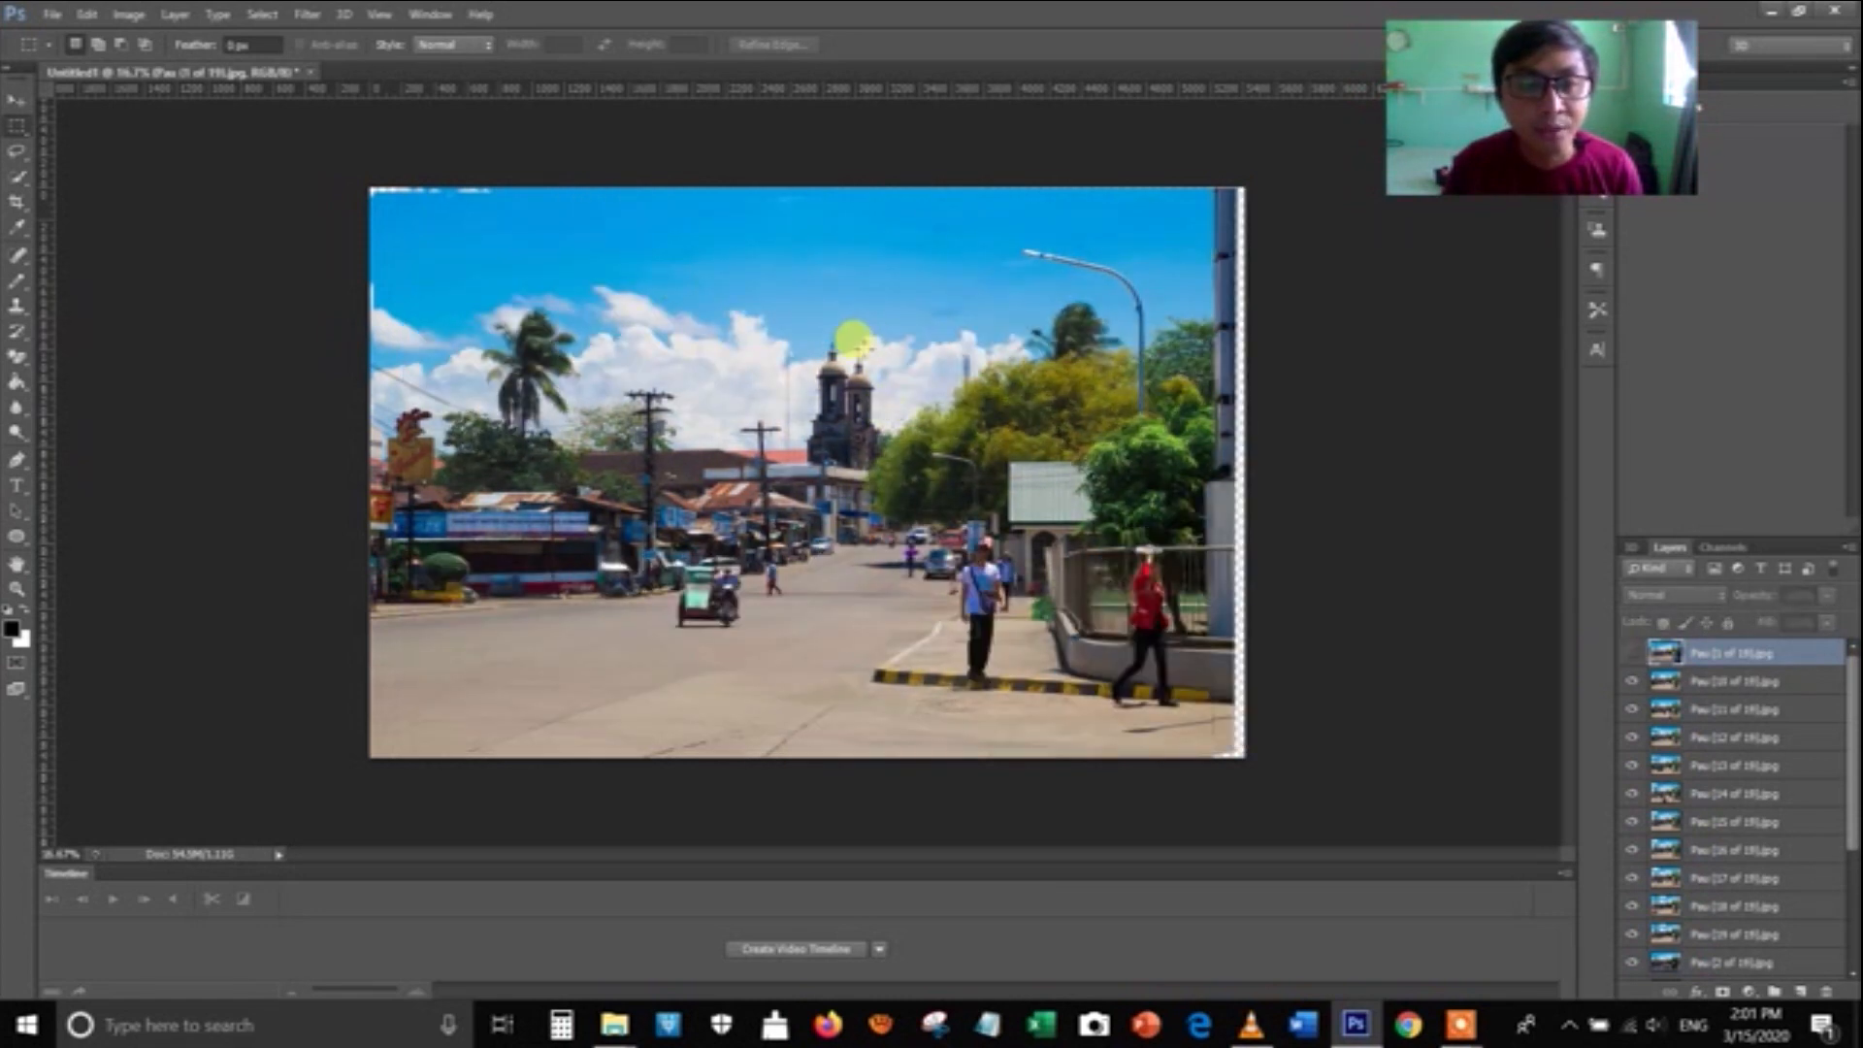
click(1632, 657)
click(1633, 657)
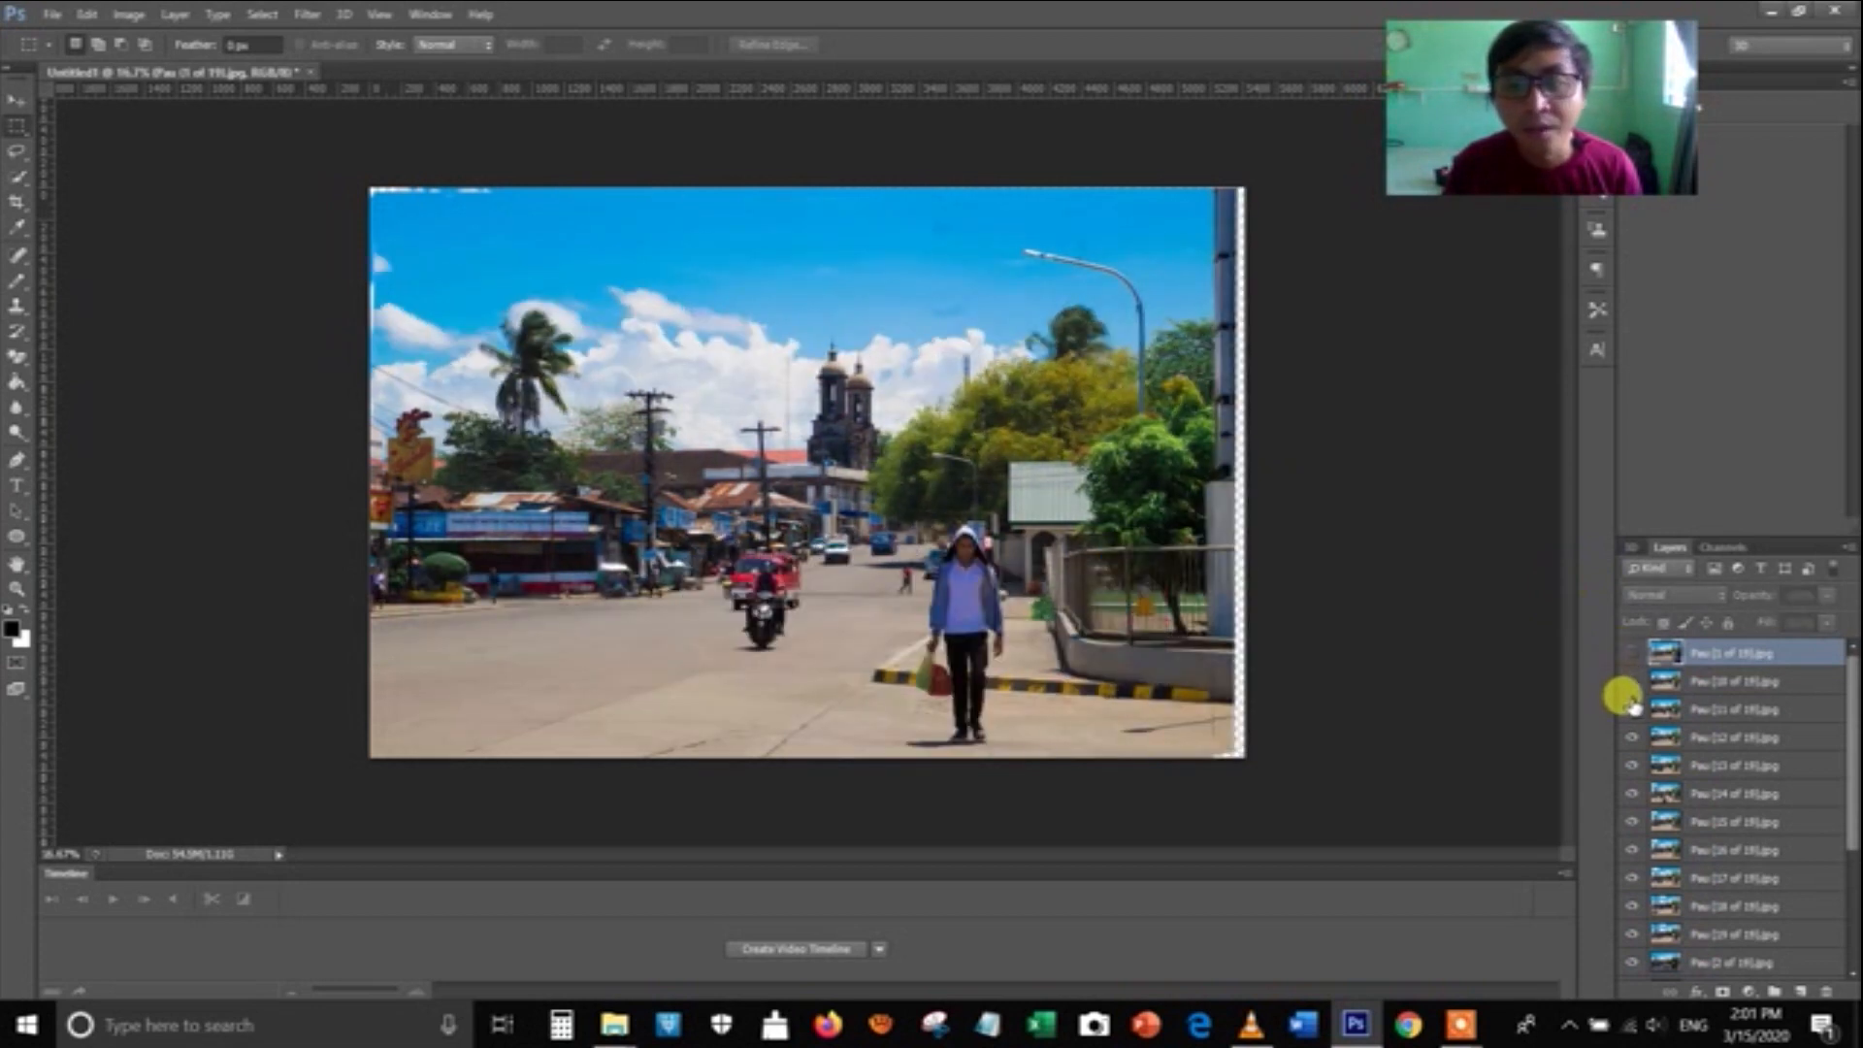
click(1633, 705)
click(1634, 656)
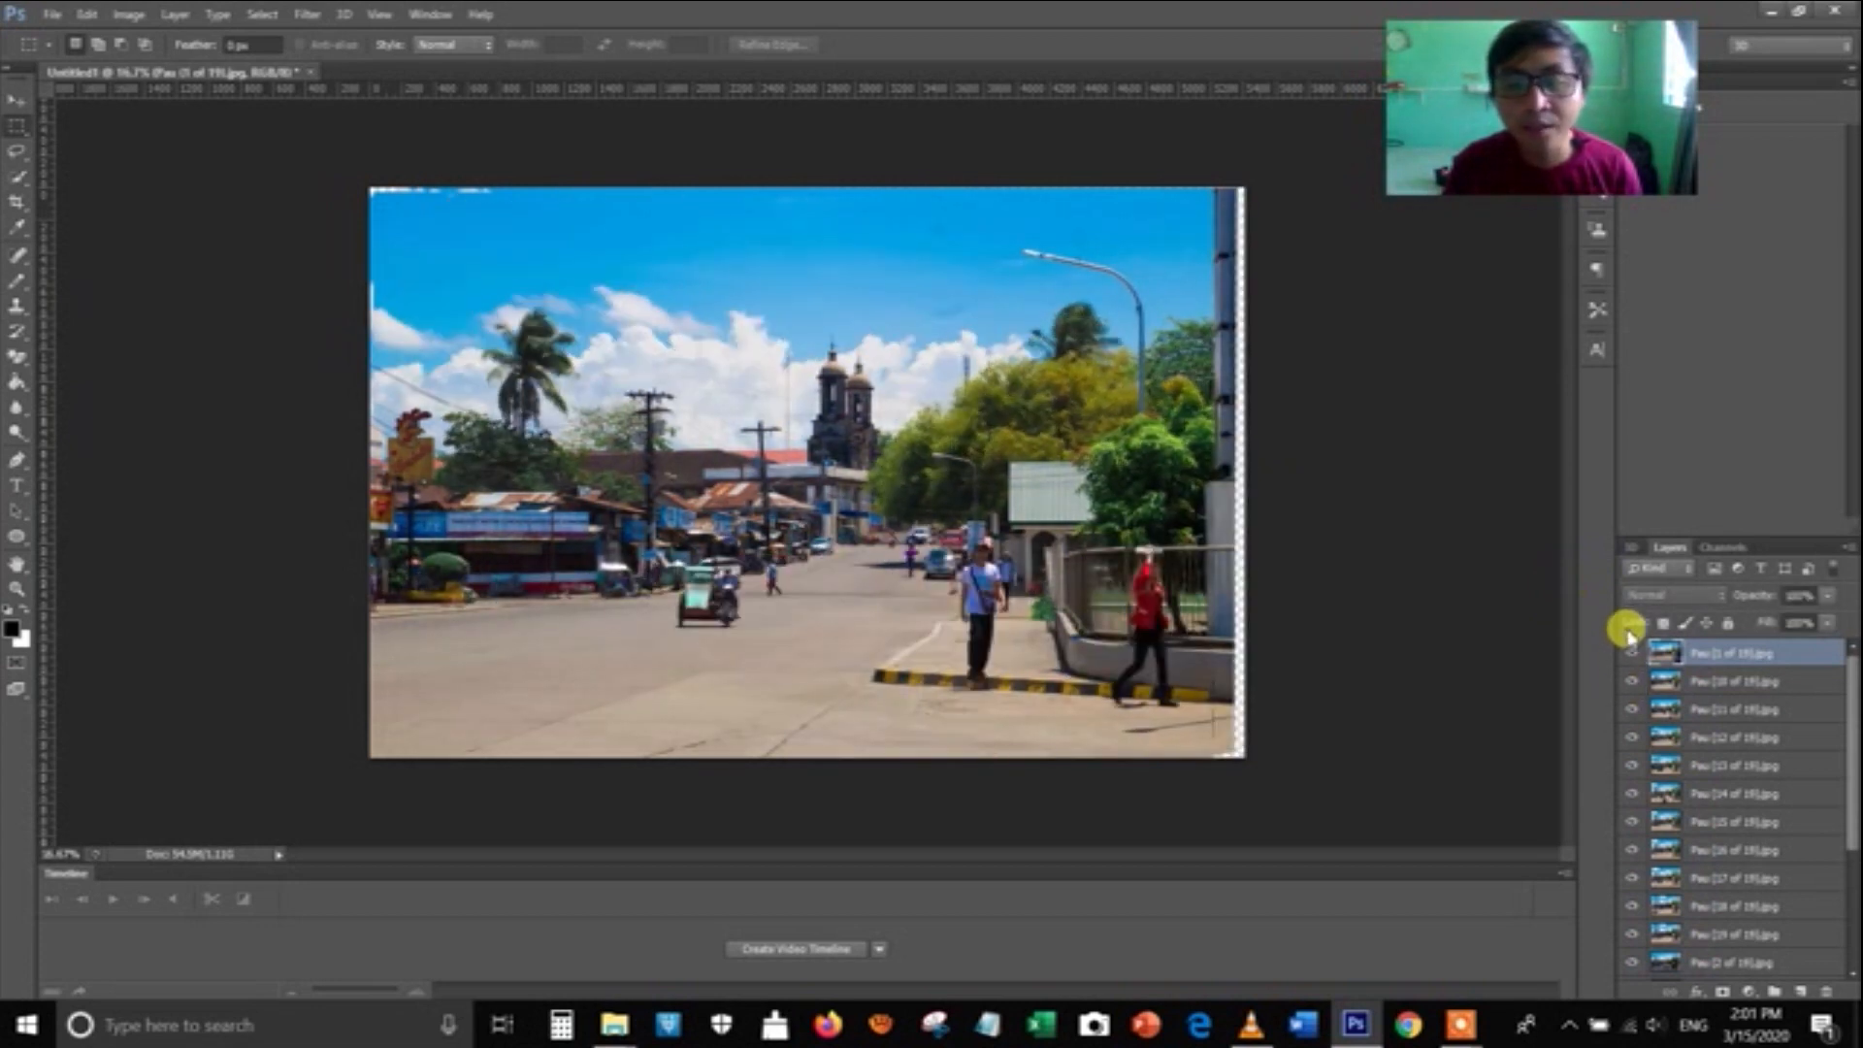
click(1631, 653)
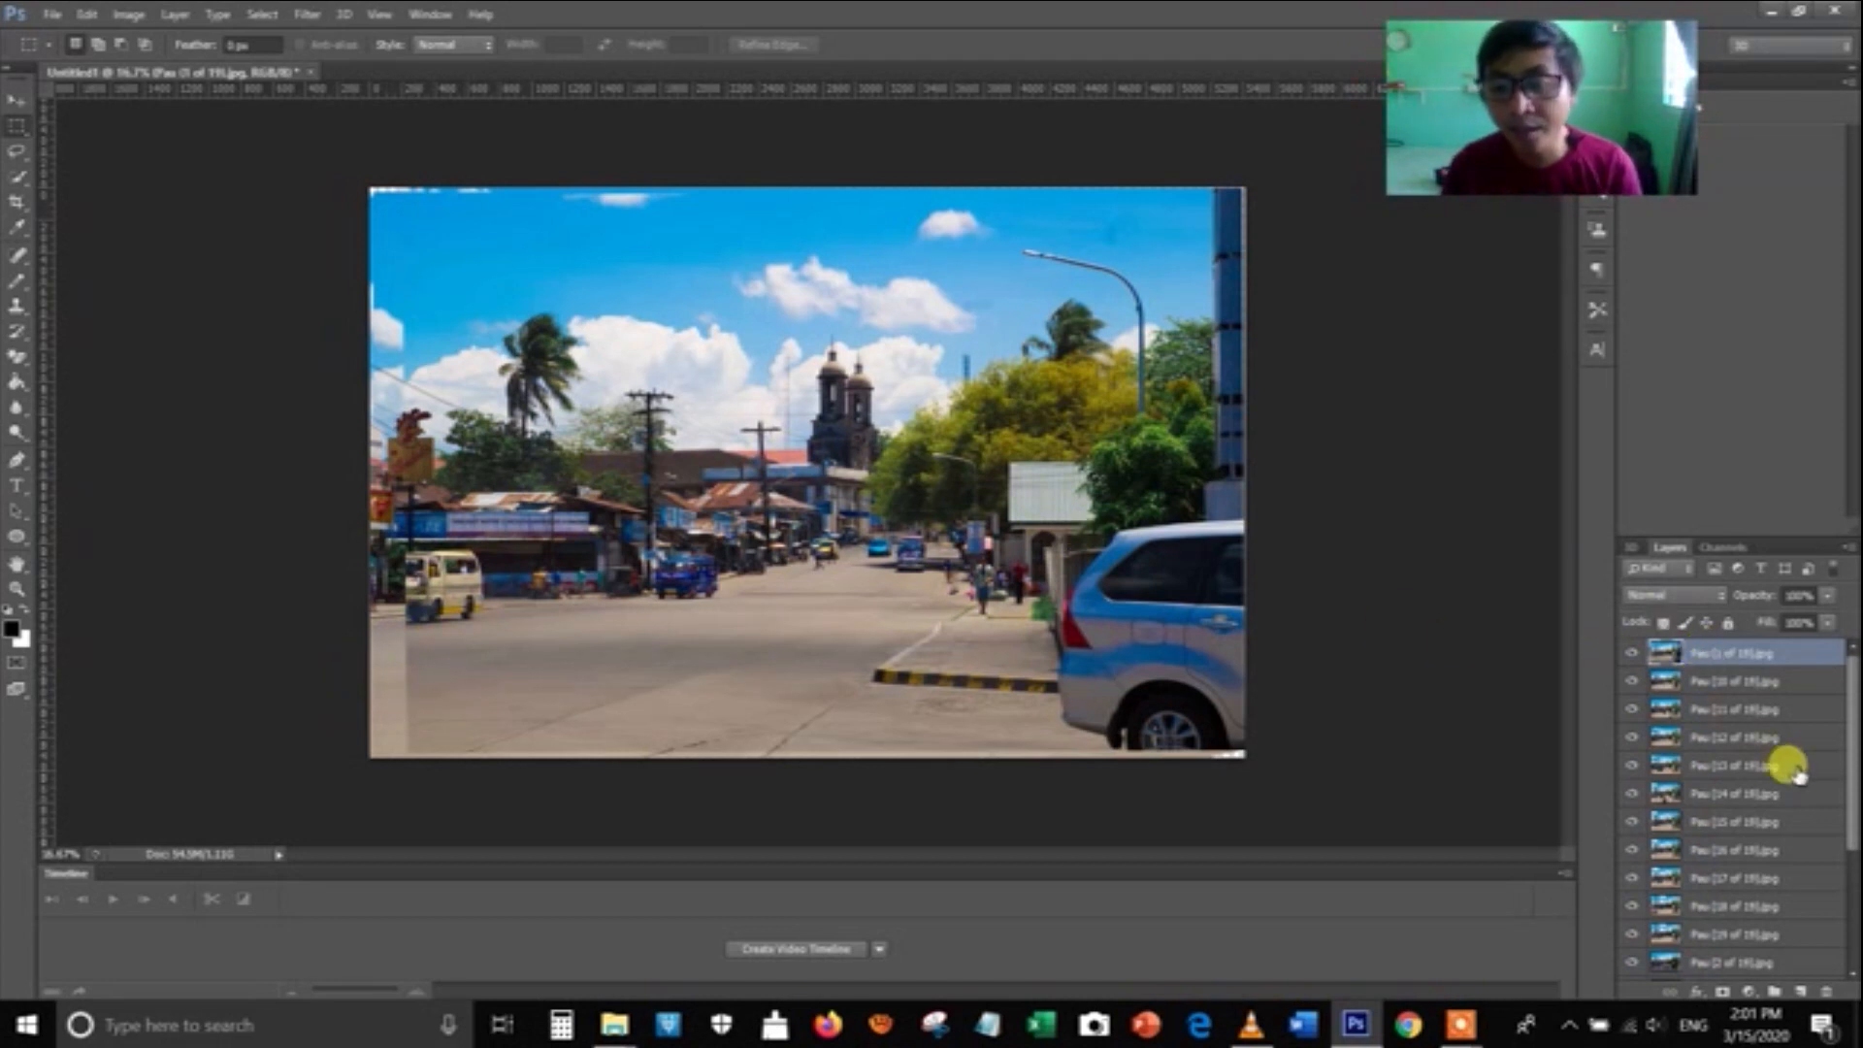
scroll(1798, 772, down, 3)
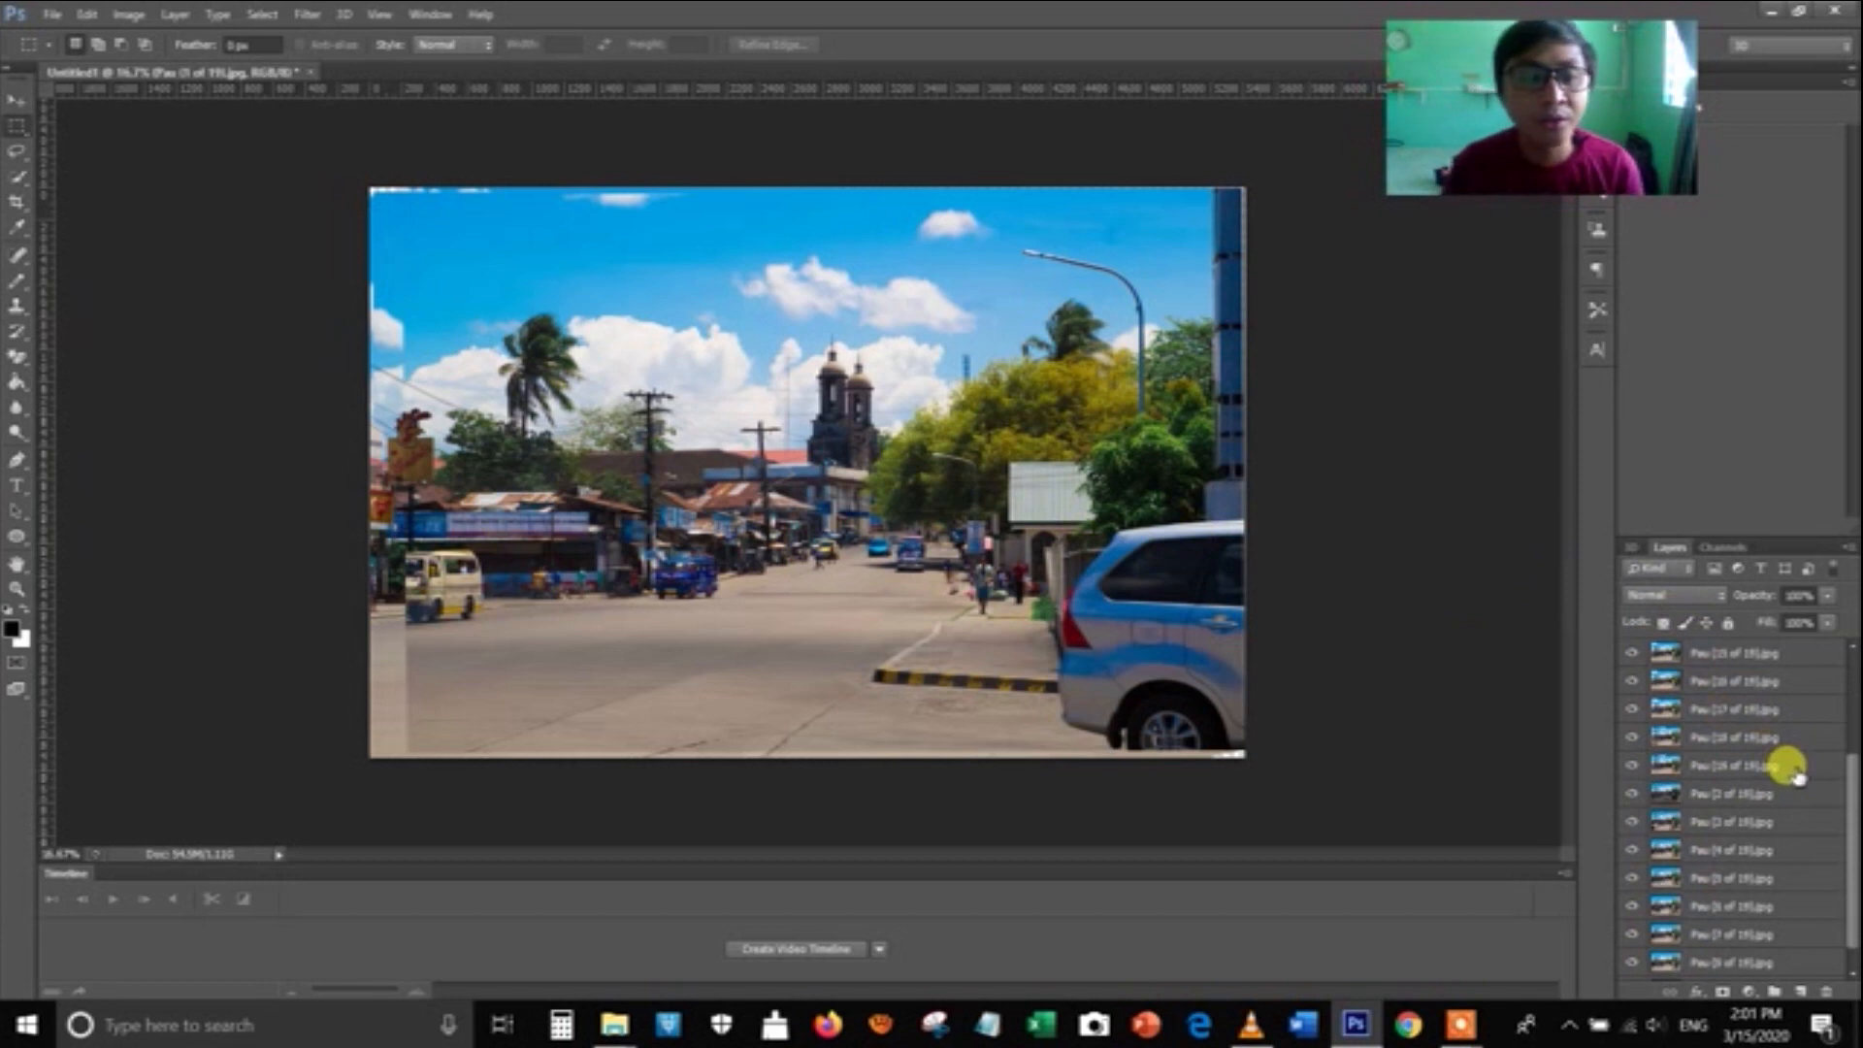
- Select all the photo layers from the topmost to the last one and convert them into a single smart object
scroll(1798, 771, up, 3)
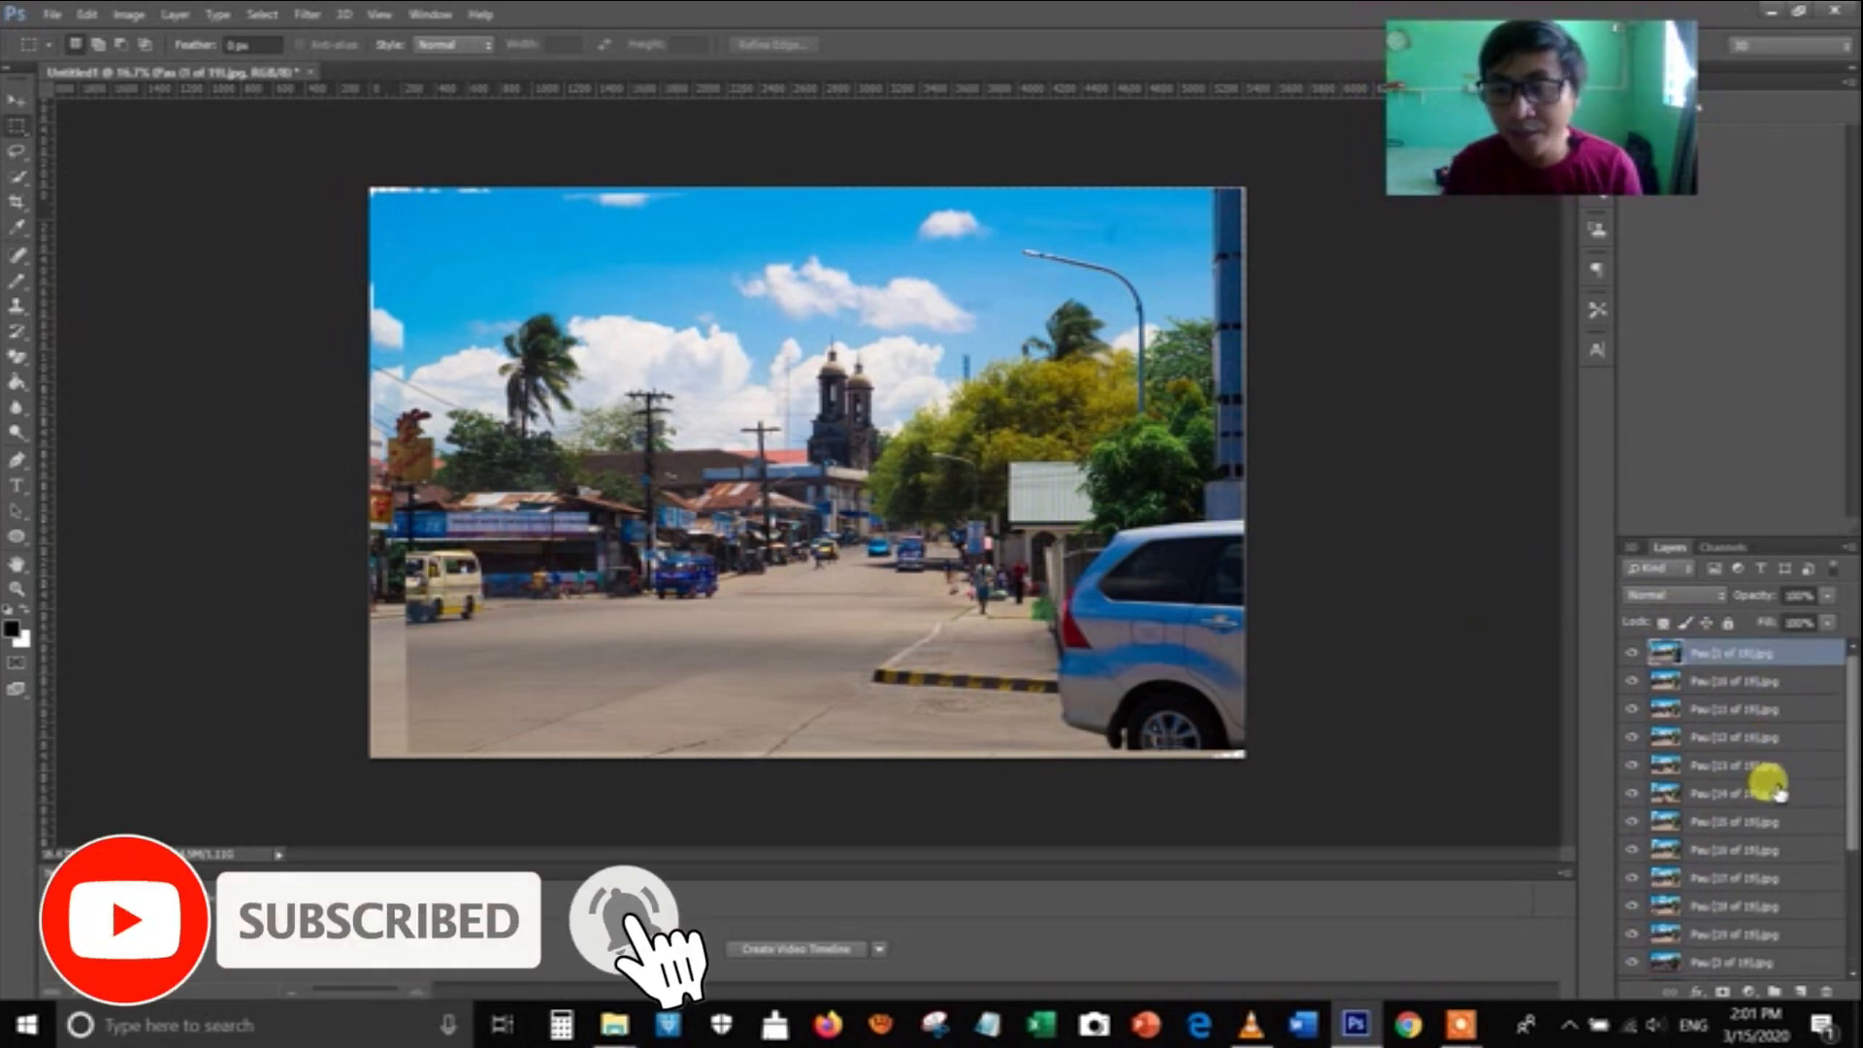
right_click(1795, 656)
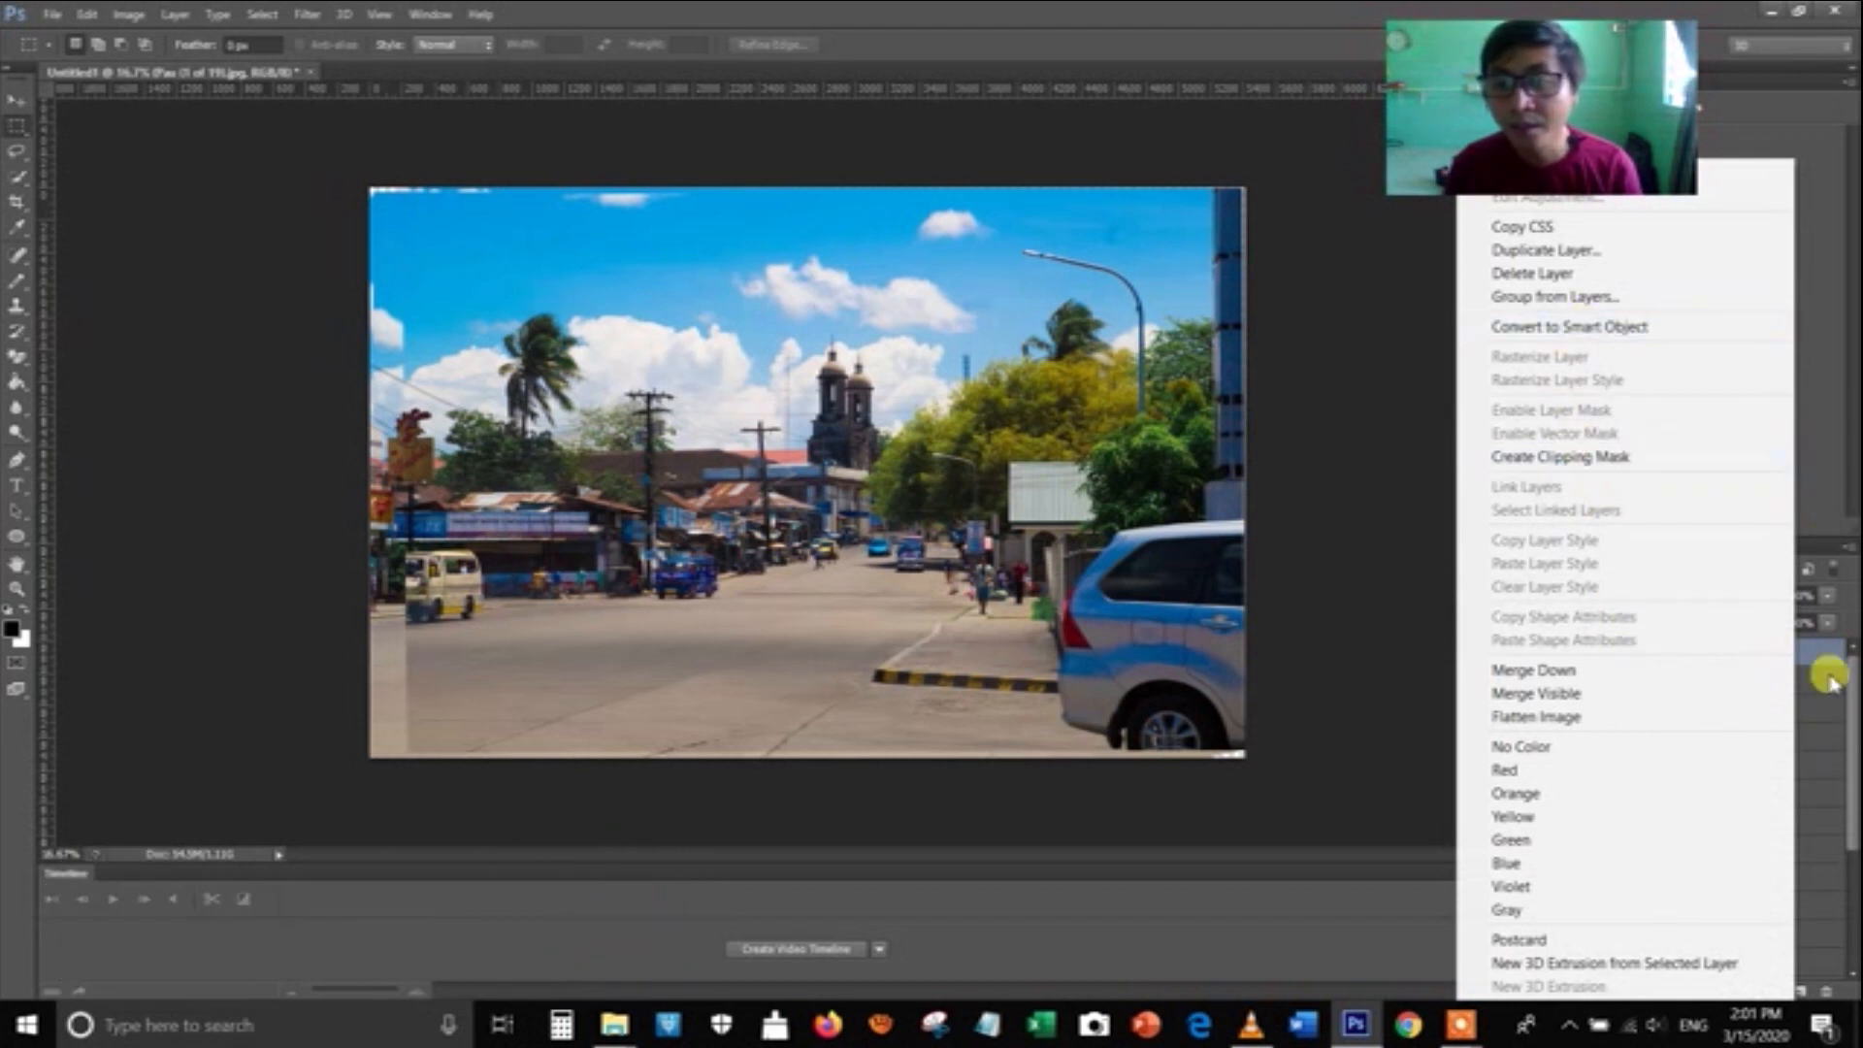
click(1817, 649)
scroll(1793, 775, down, 3)
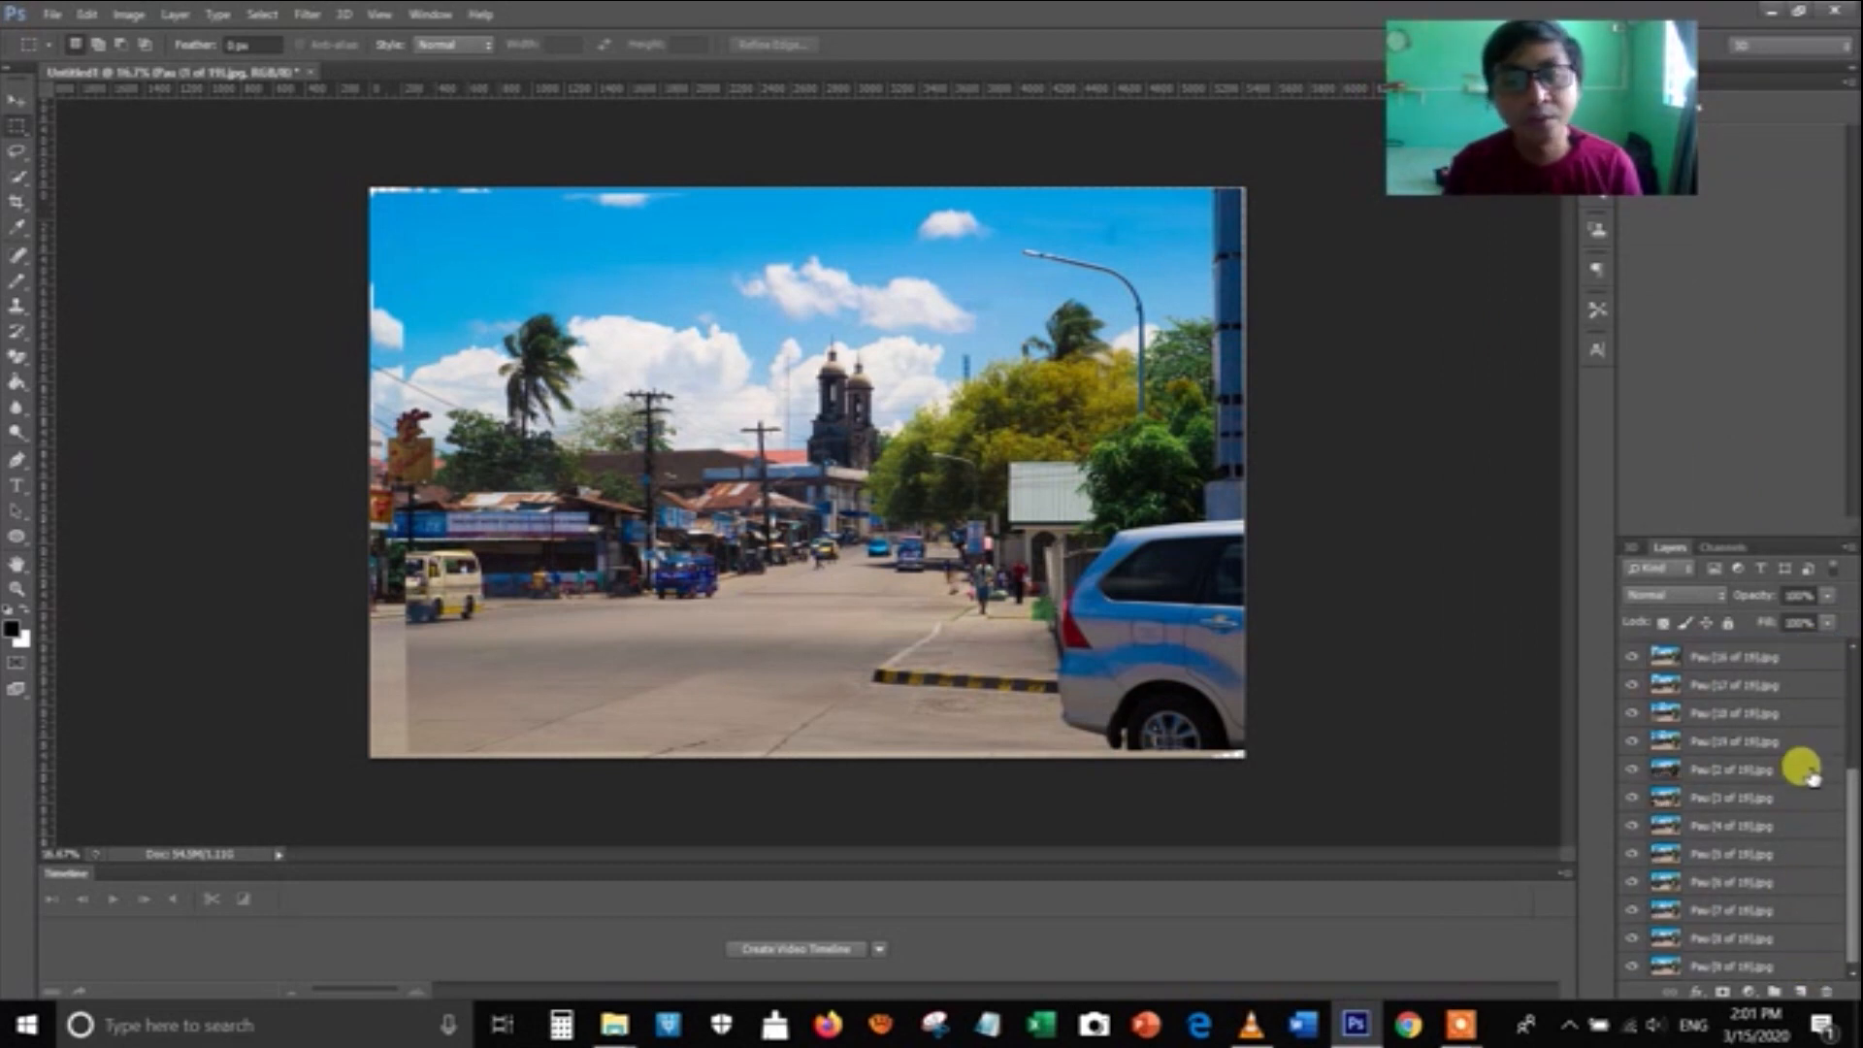
scroll(1800, 774, up, 3)
scroll(1785, 841, down, 3)
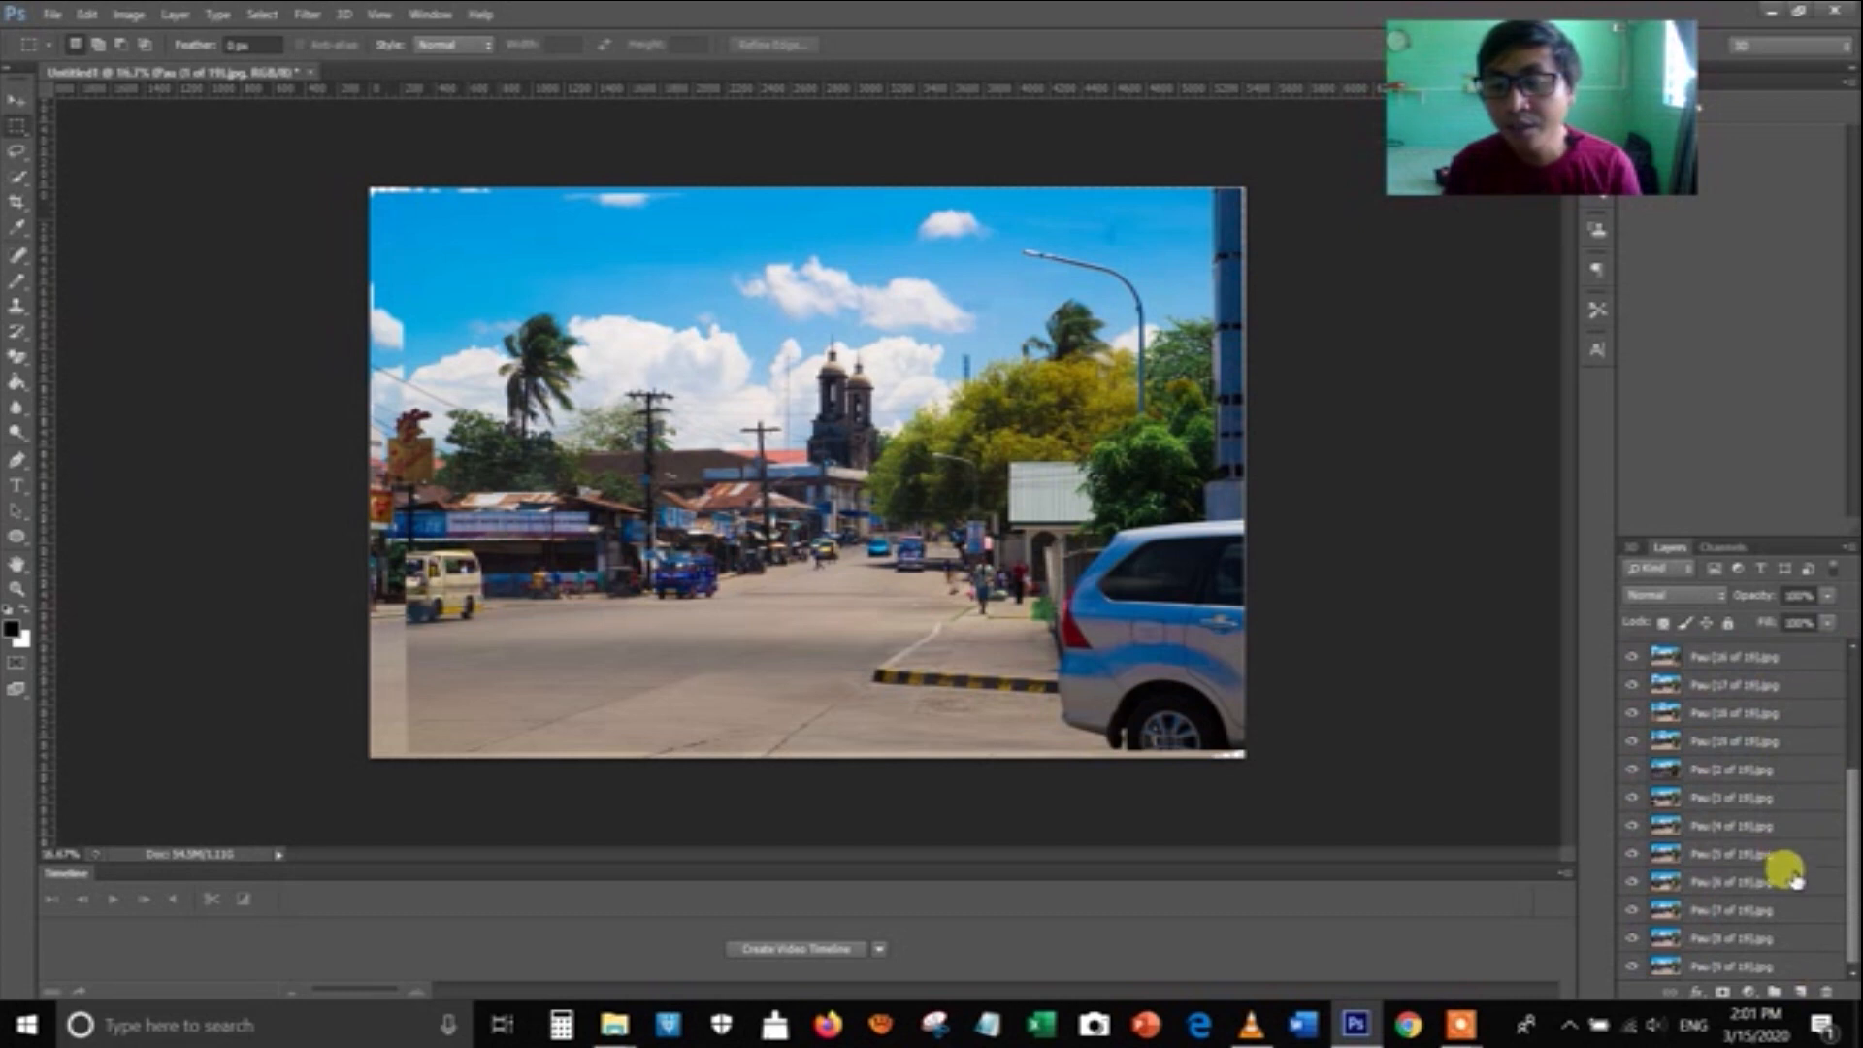
shift+click(1796, 971)
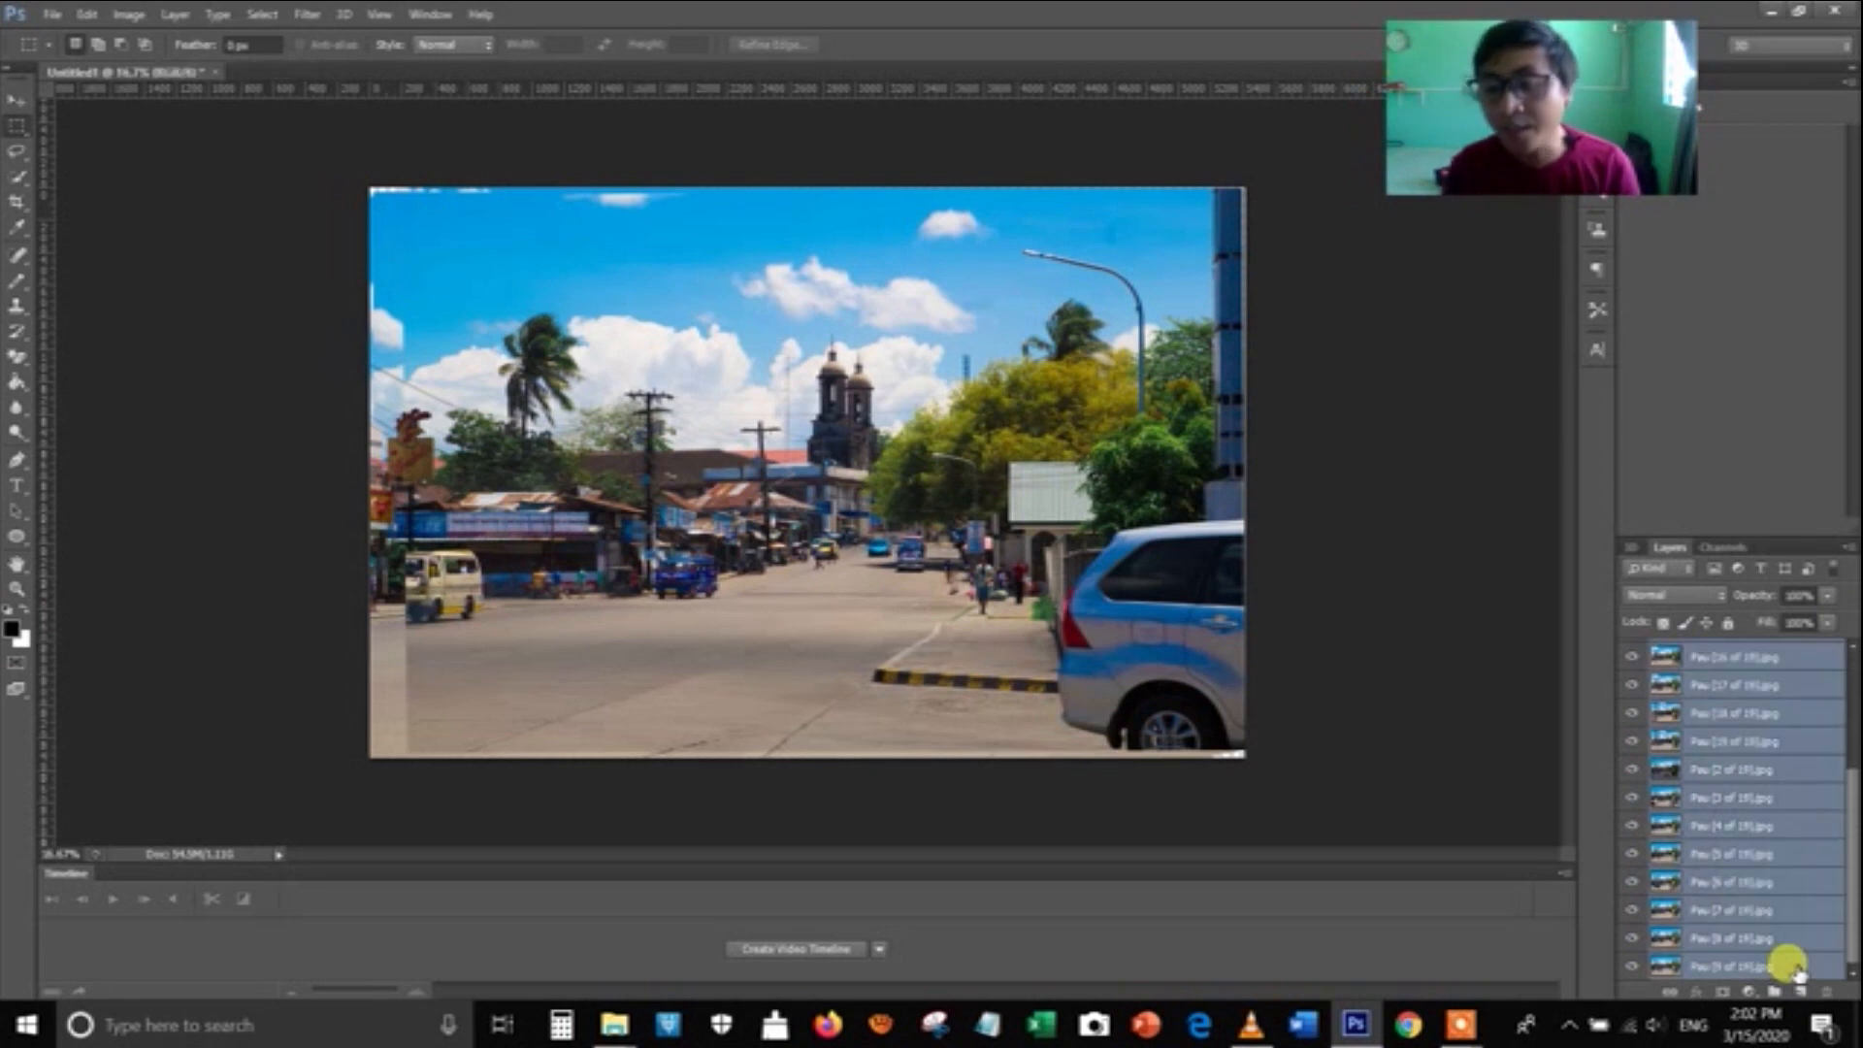
scroll(1804, 801, up, 4)
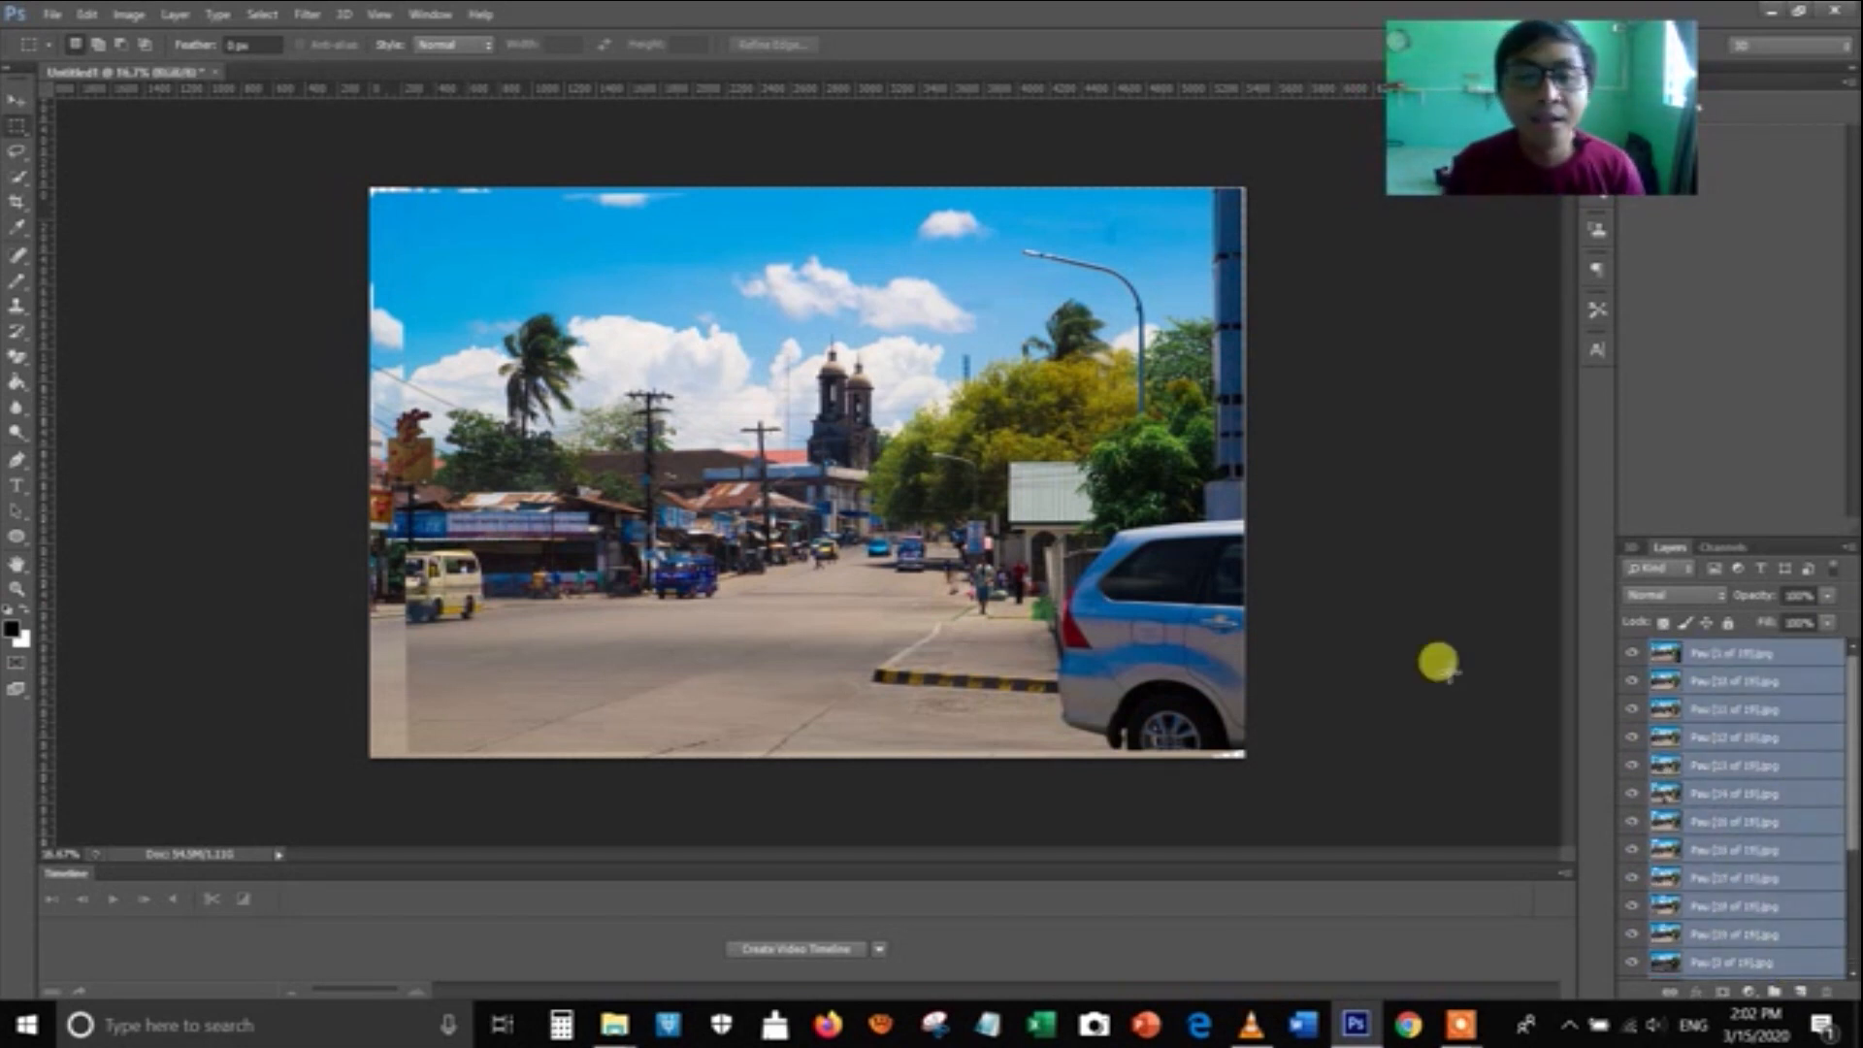
right_click(1790, 674)
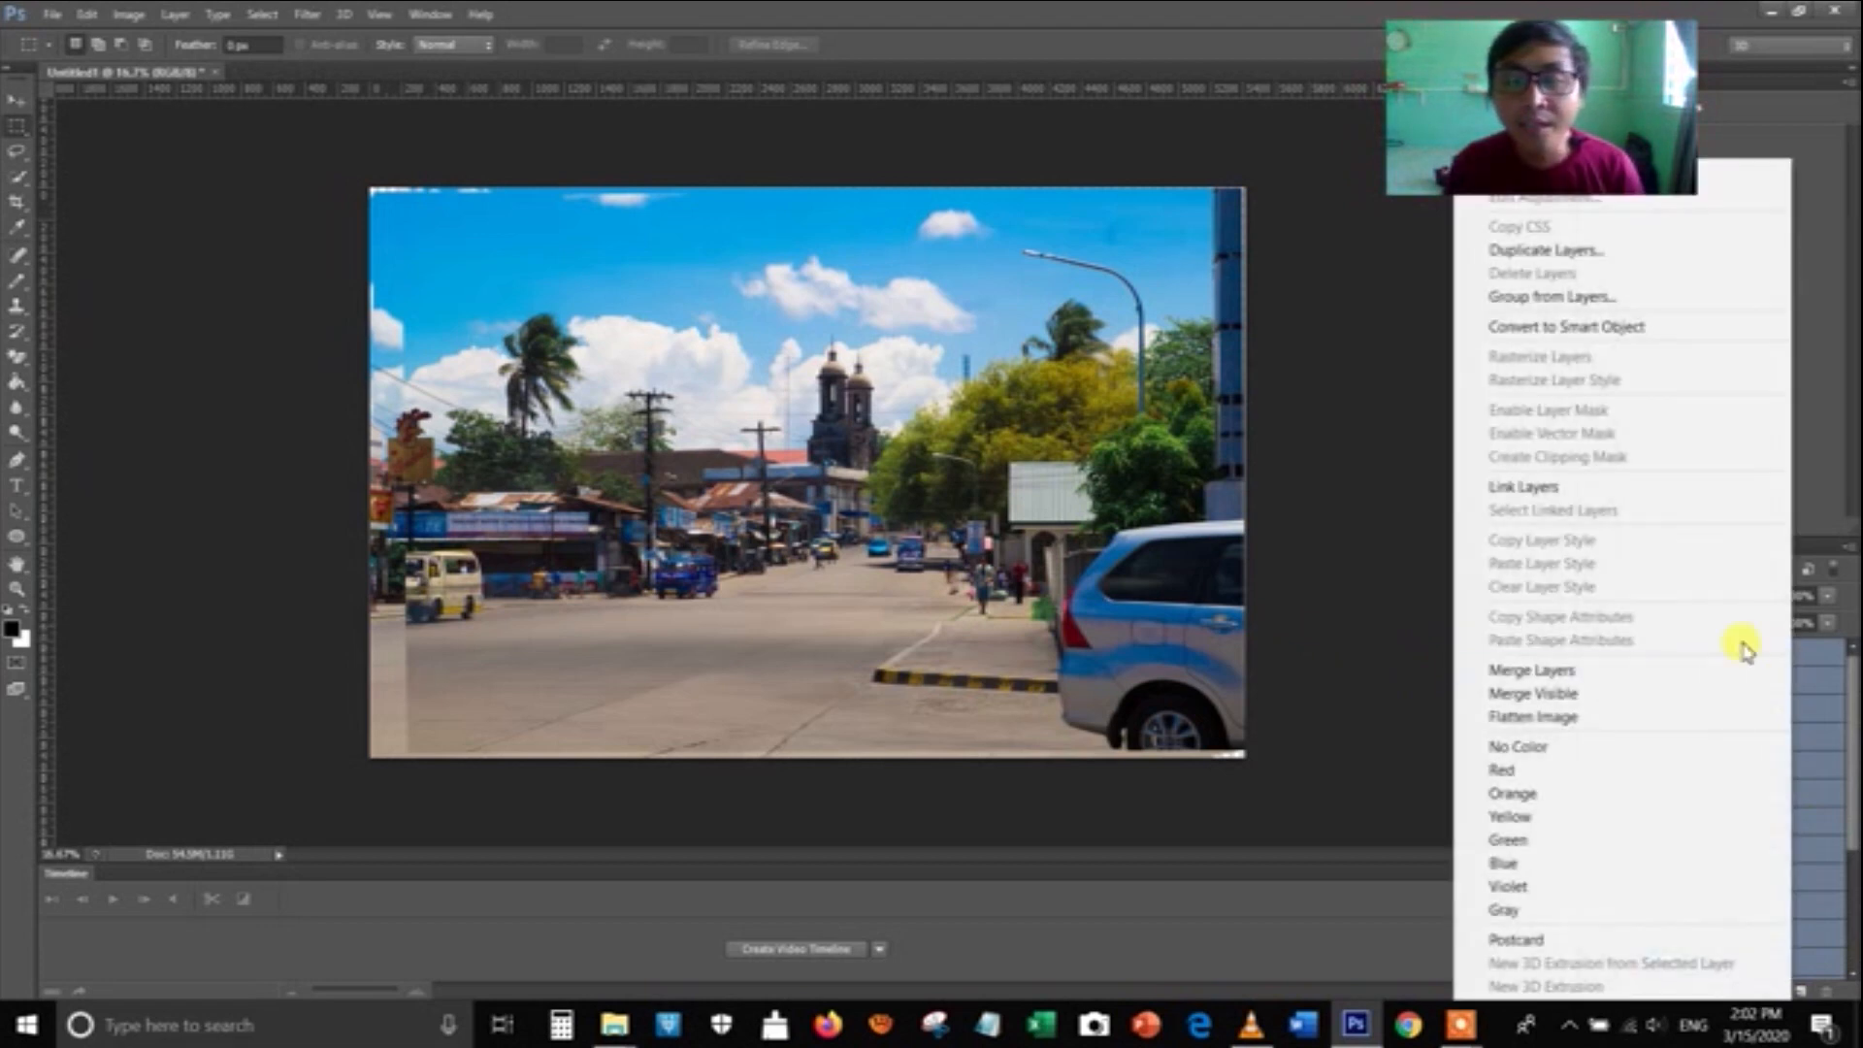
click(1659, 328)
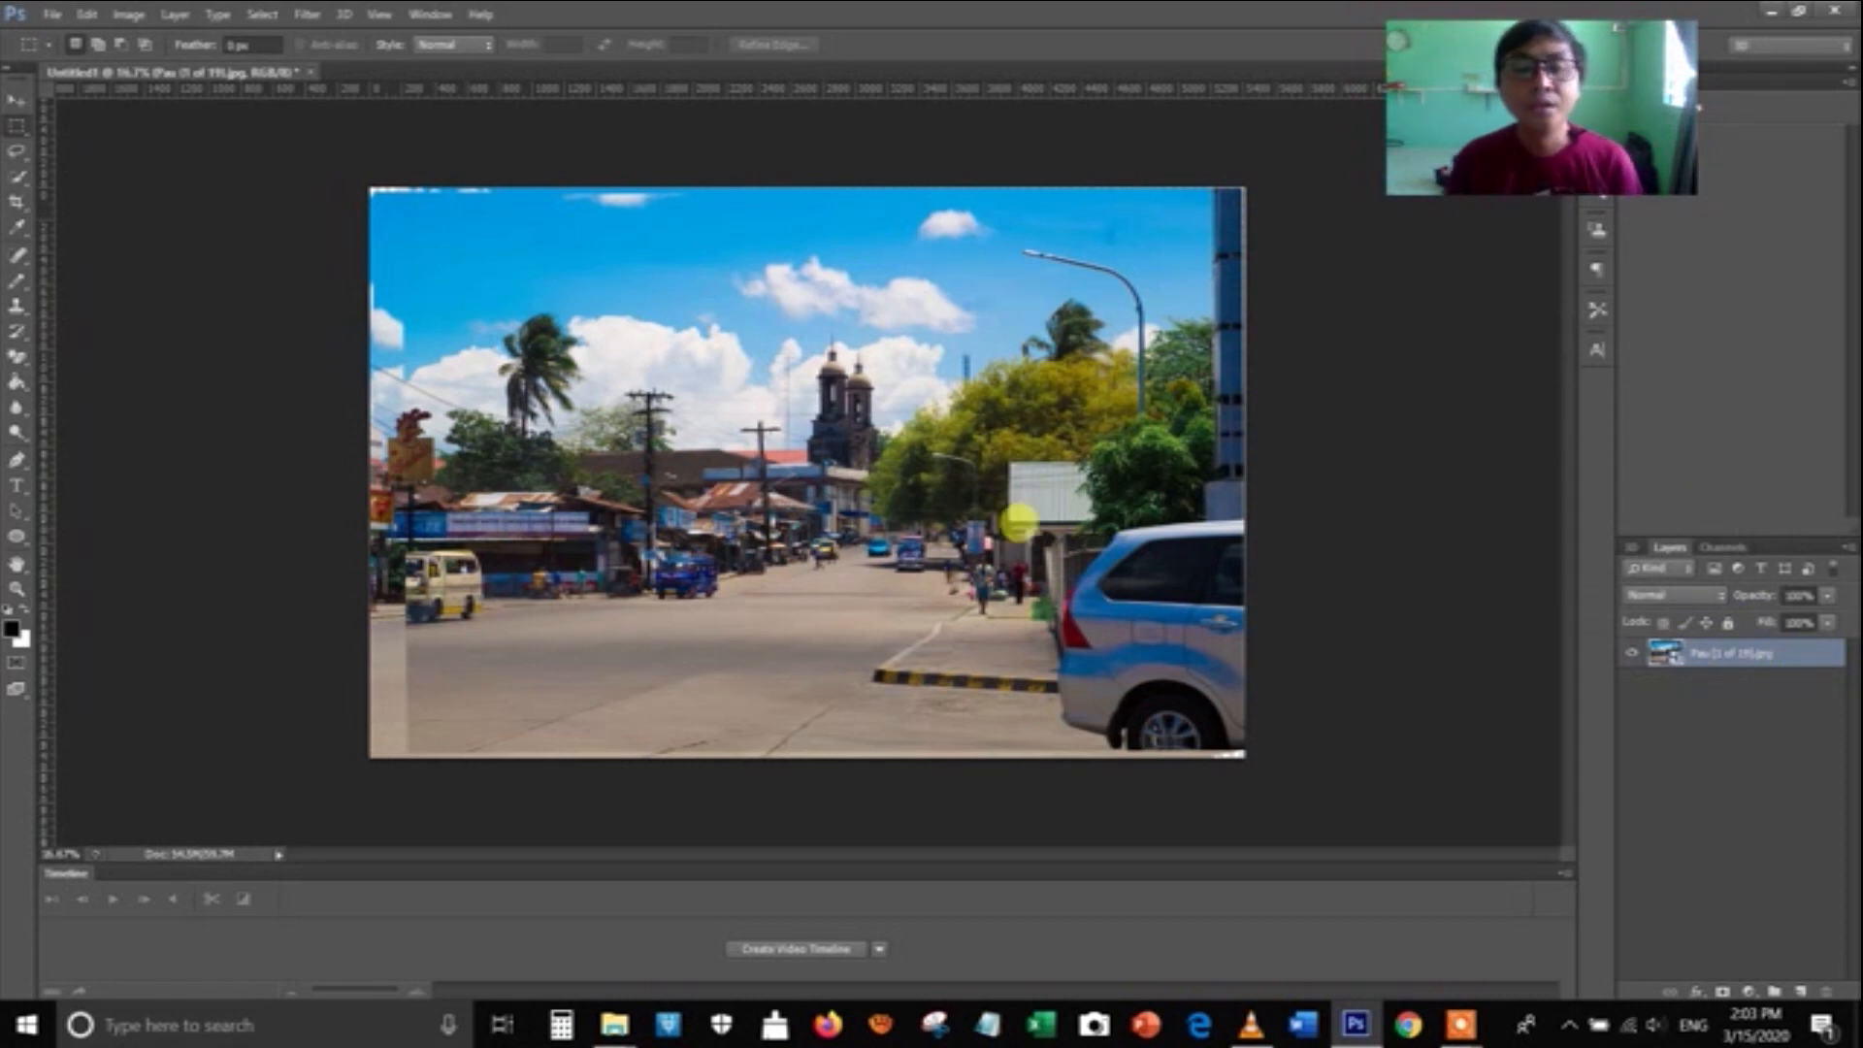
- Apply the Median stack mode to the smart object that contains the street photos
click(177, 15)
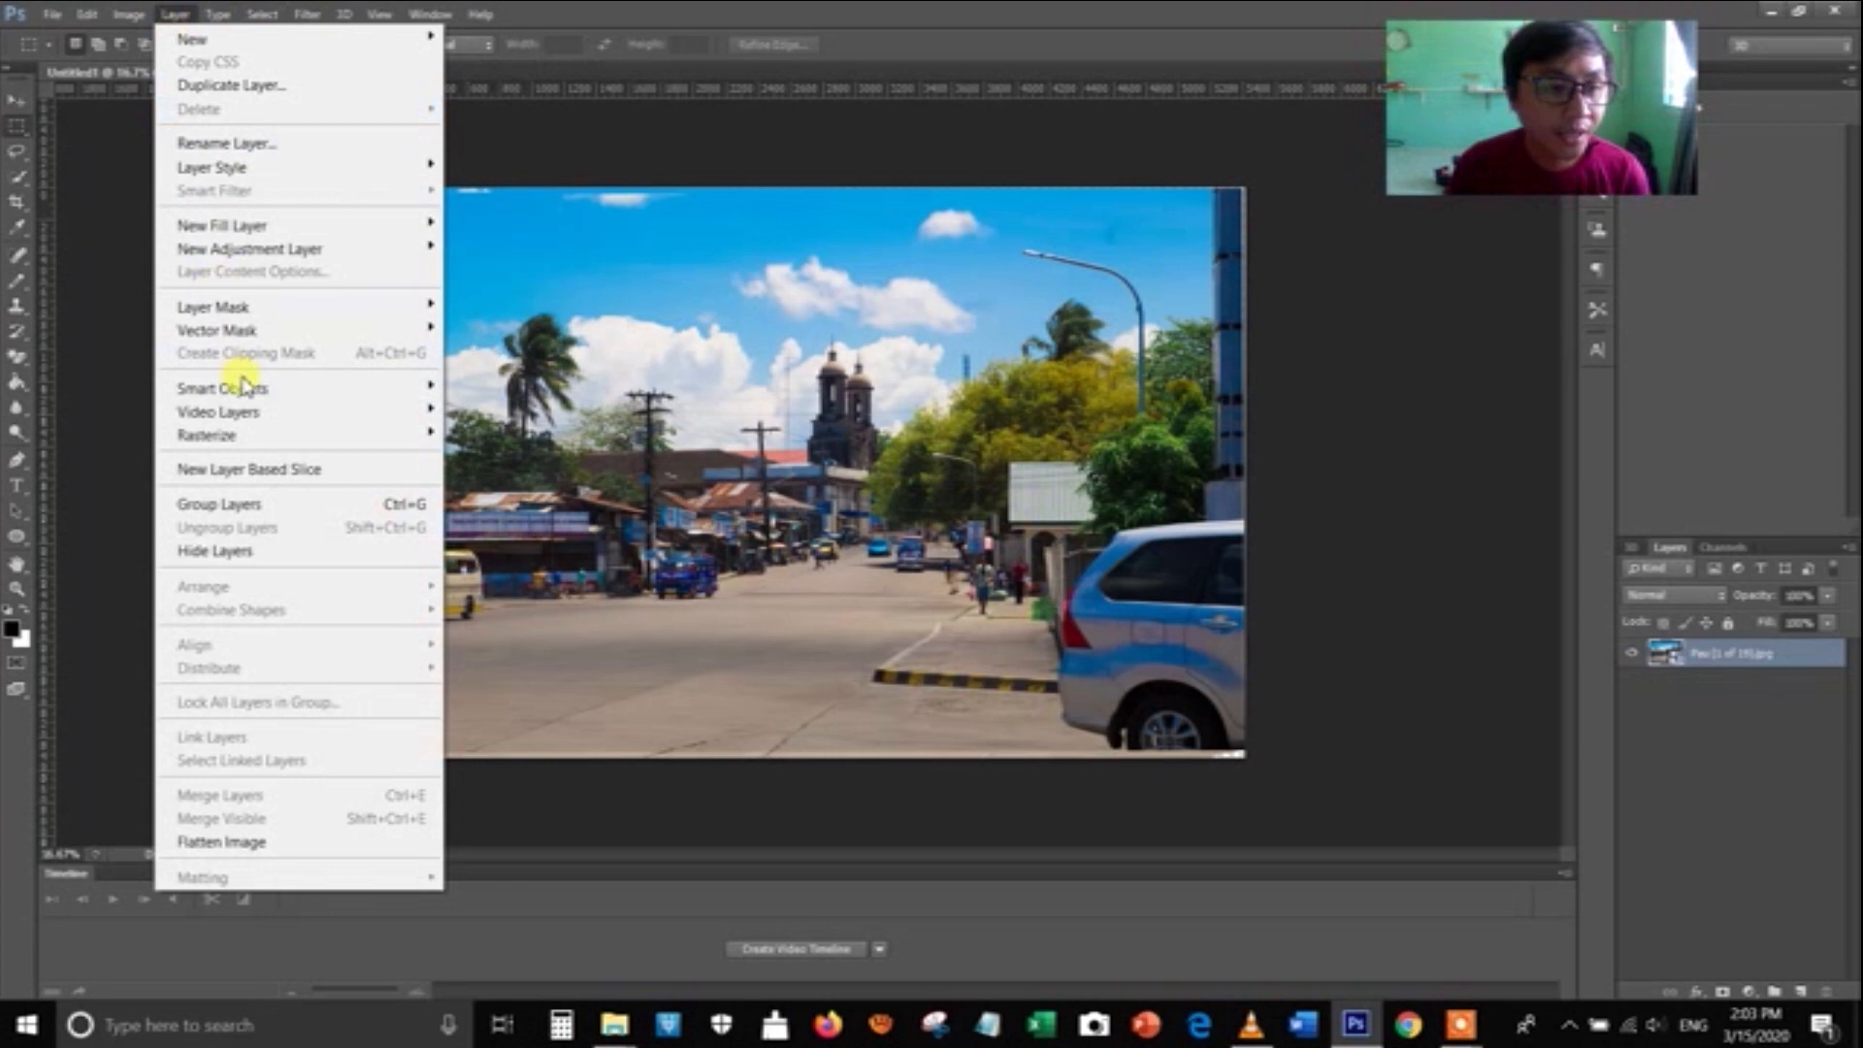
mouse_move(268, 417)
mouse_move(249, 386)
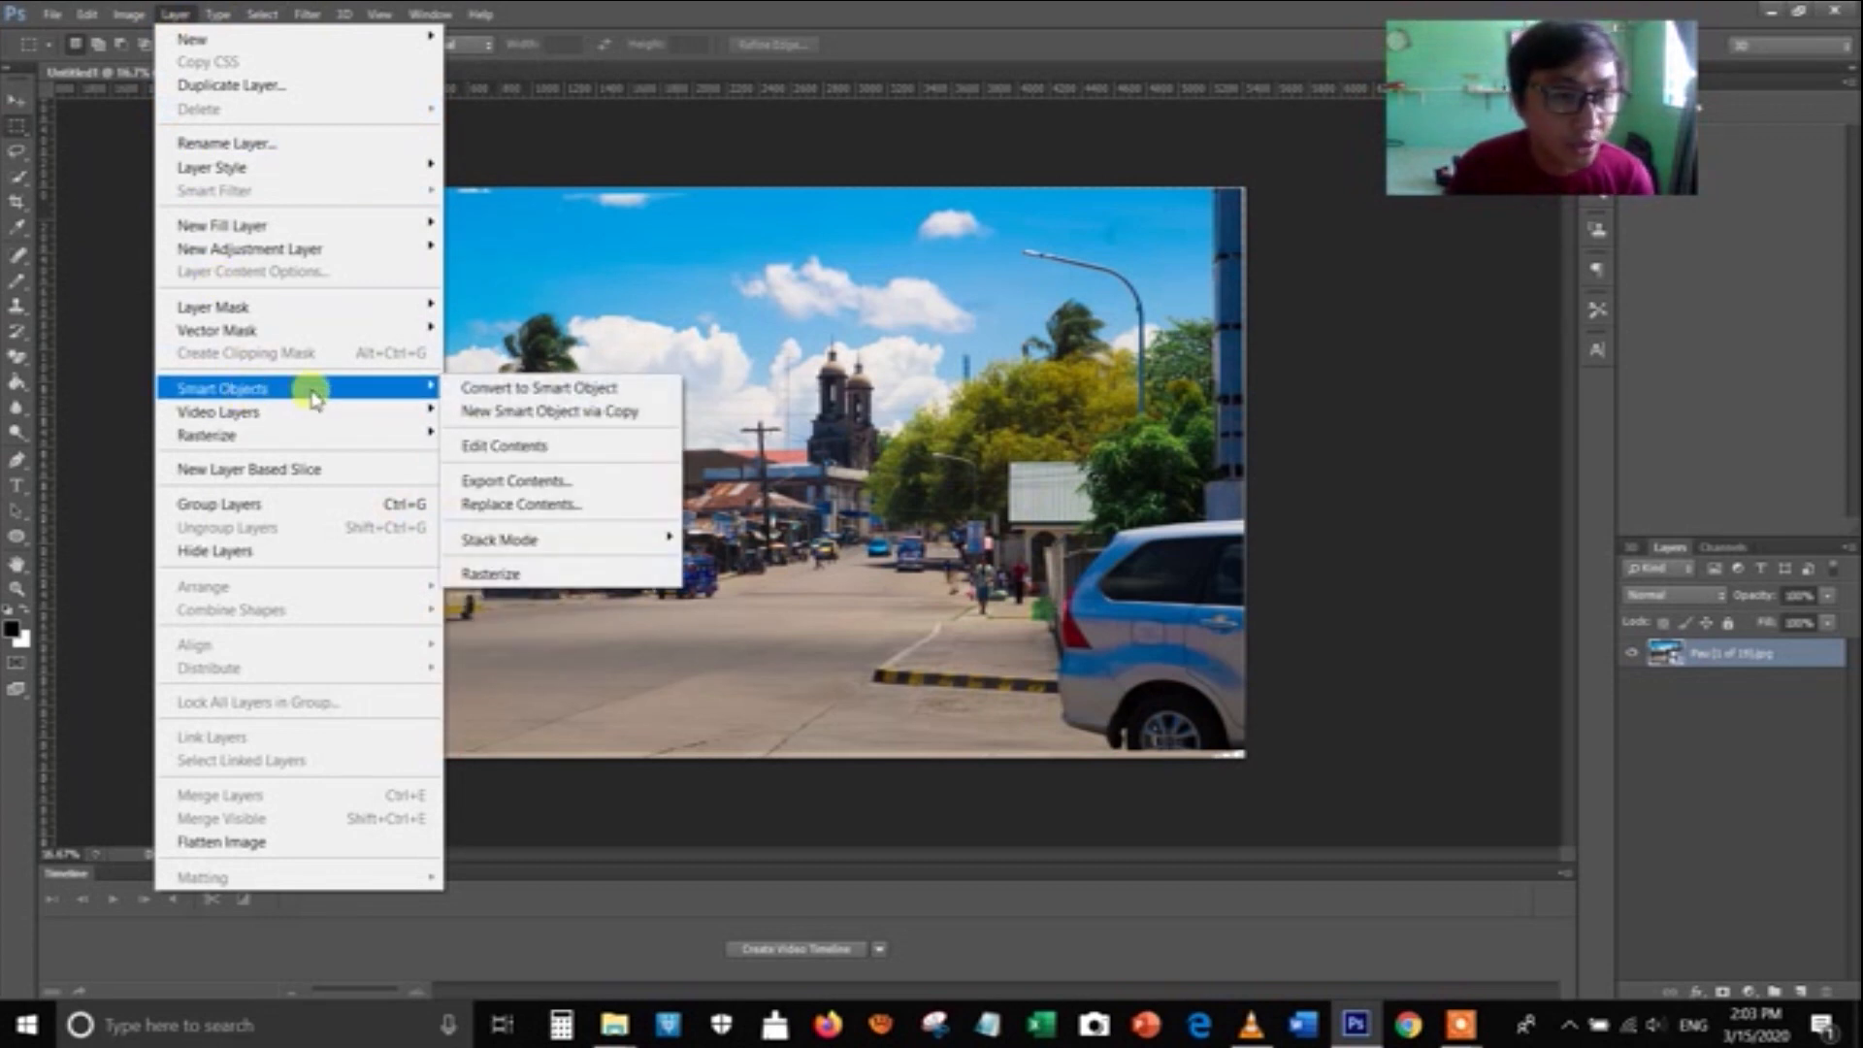
mouse_move(594, 553)
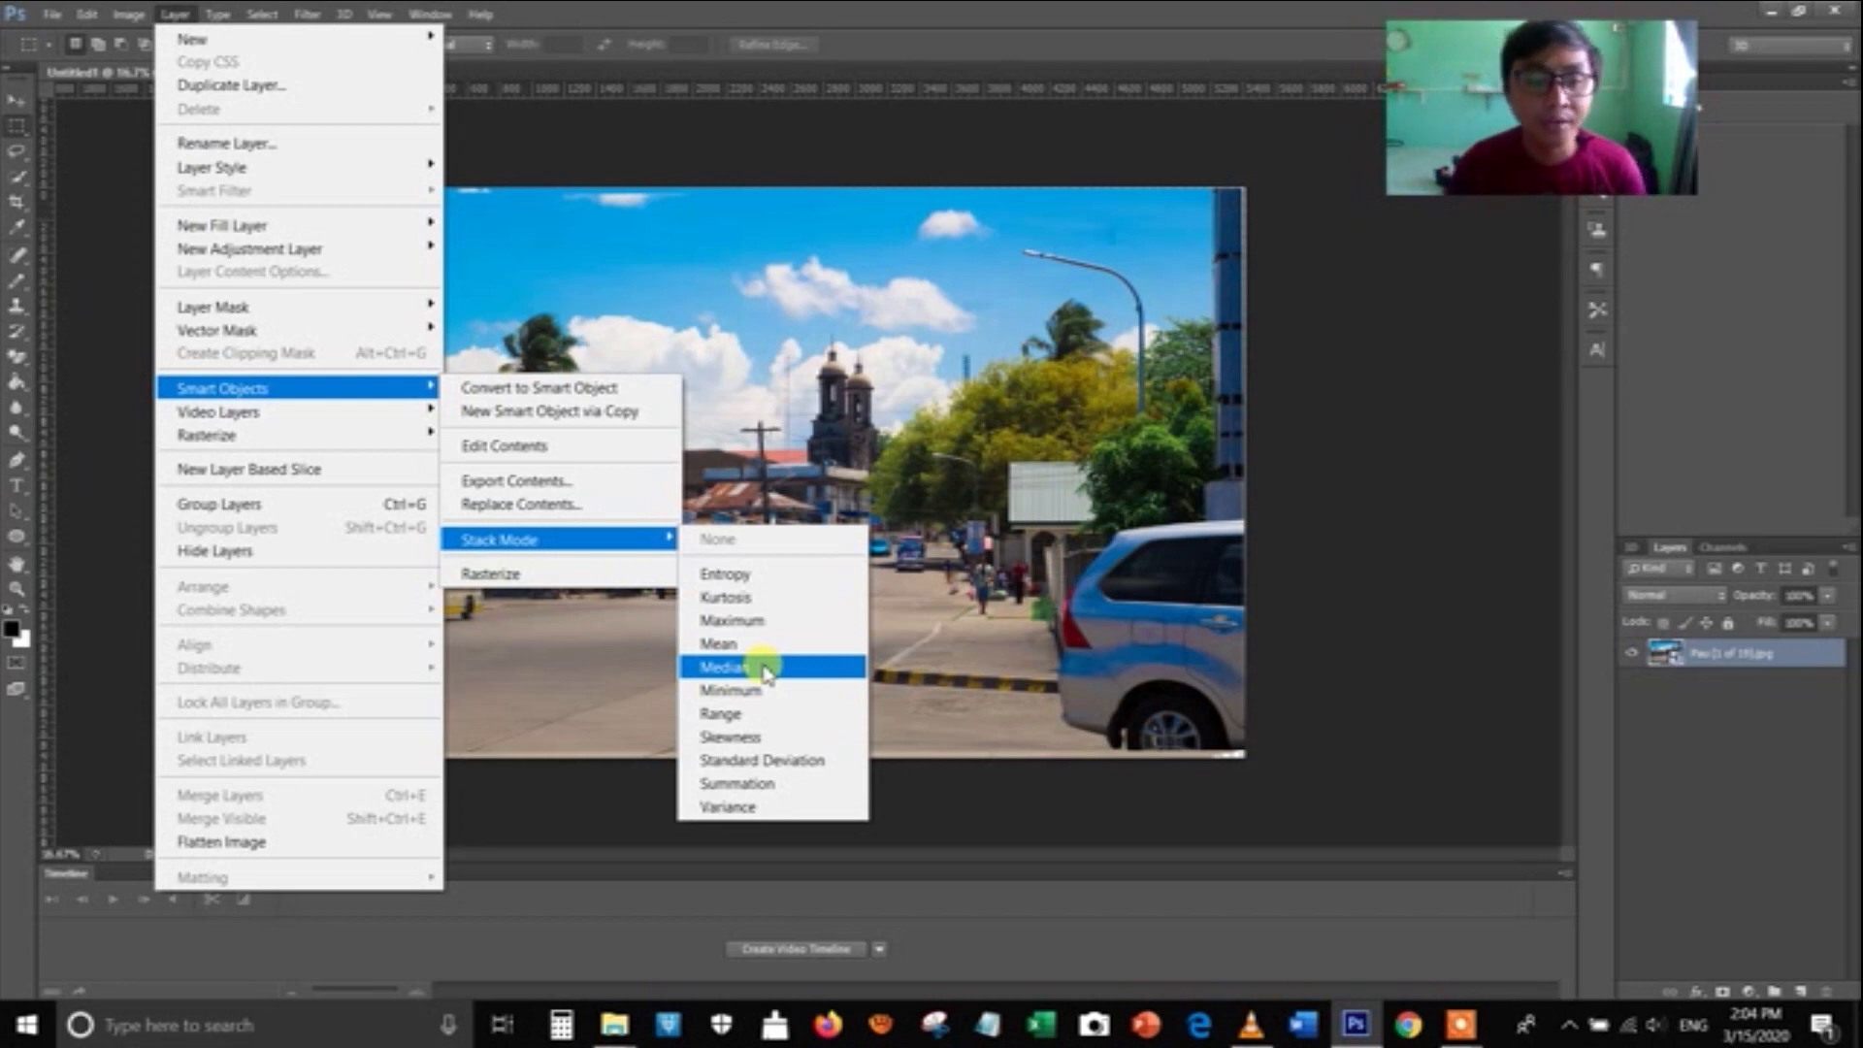
click(765, 668)
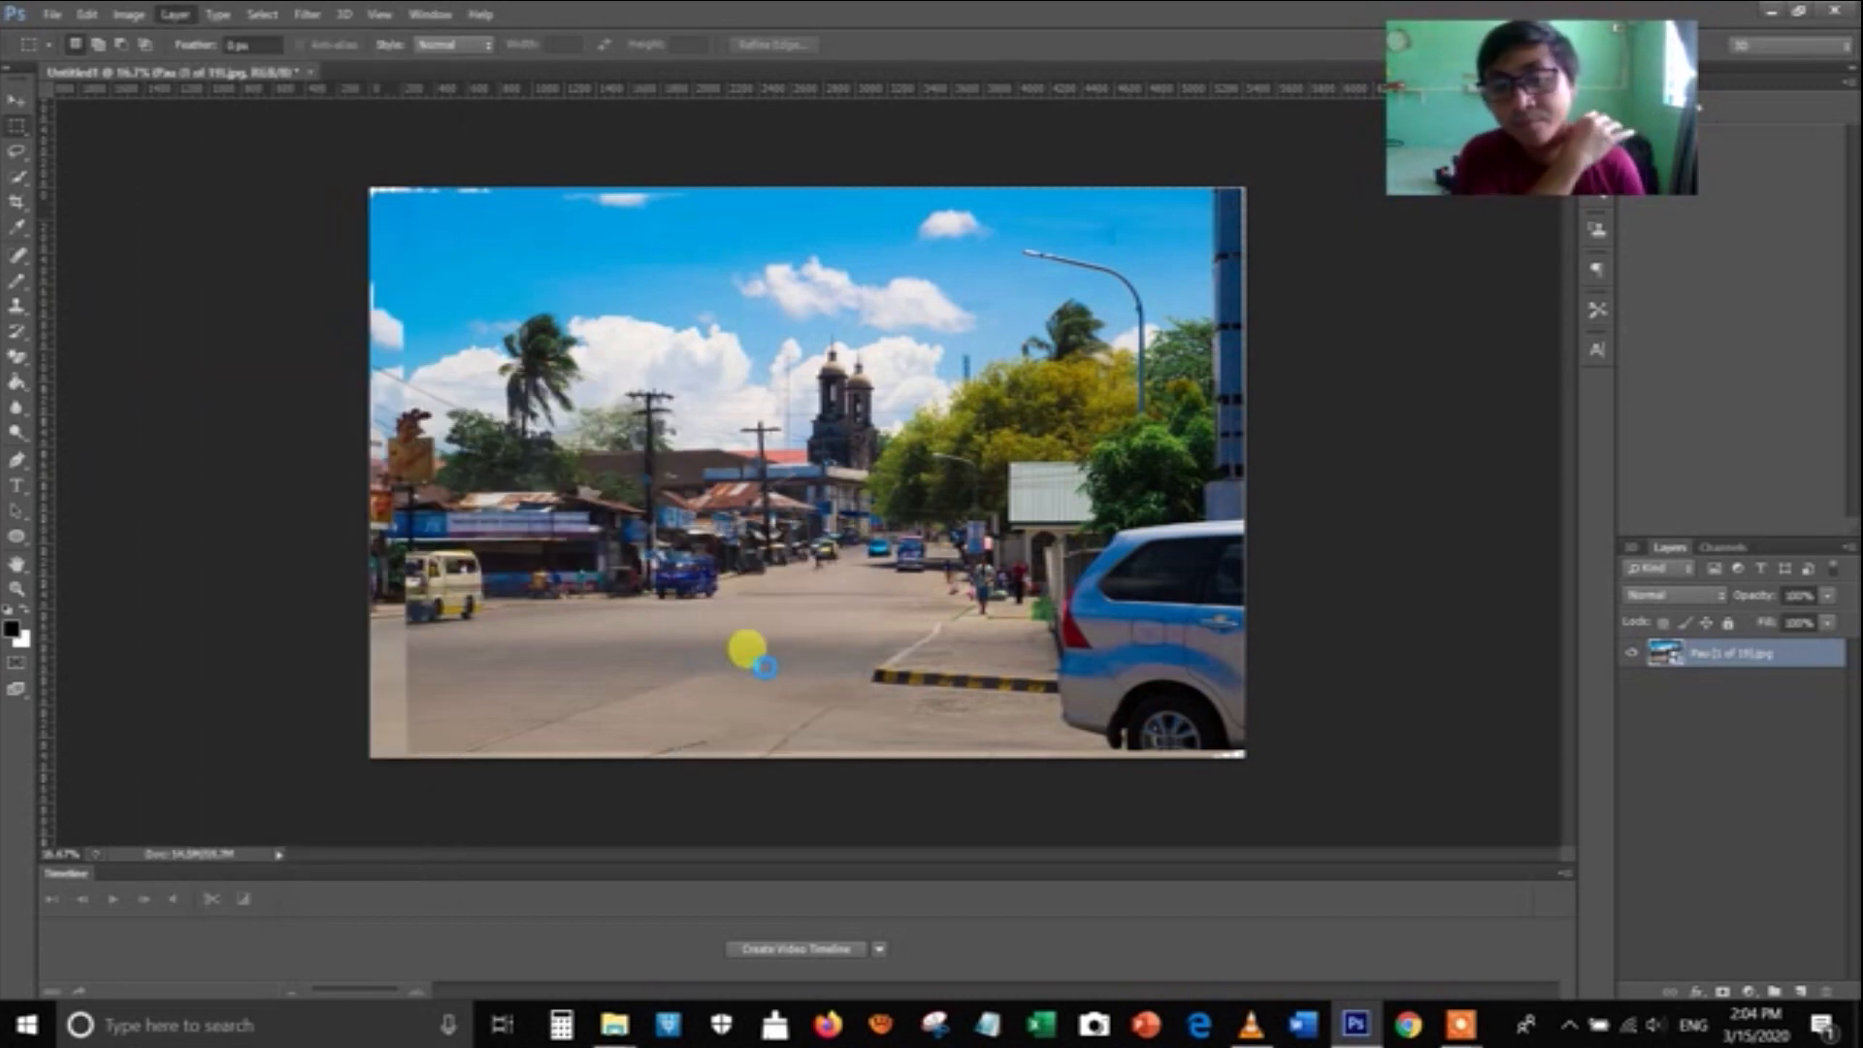
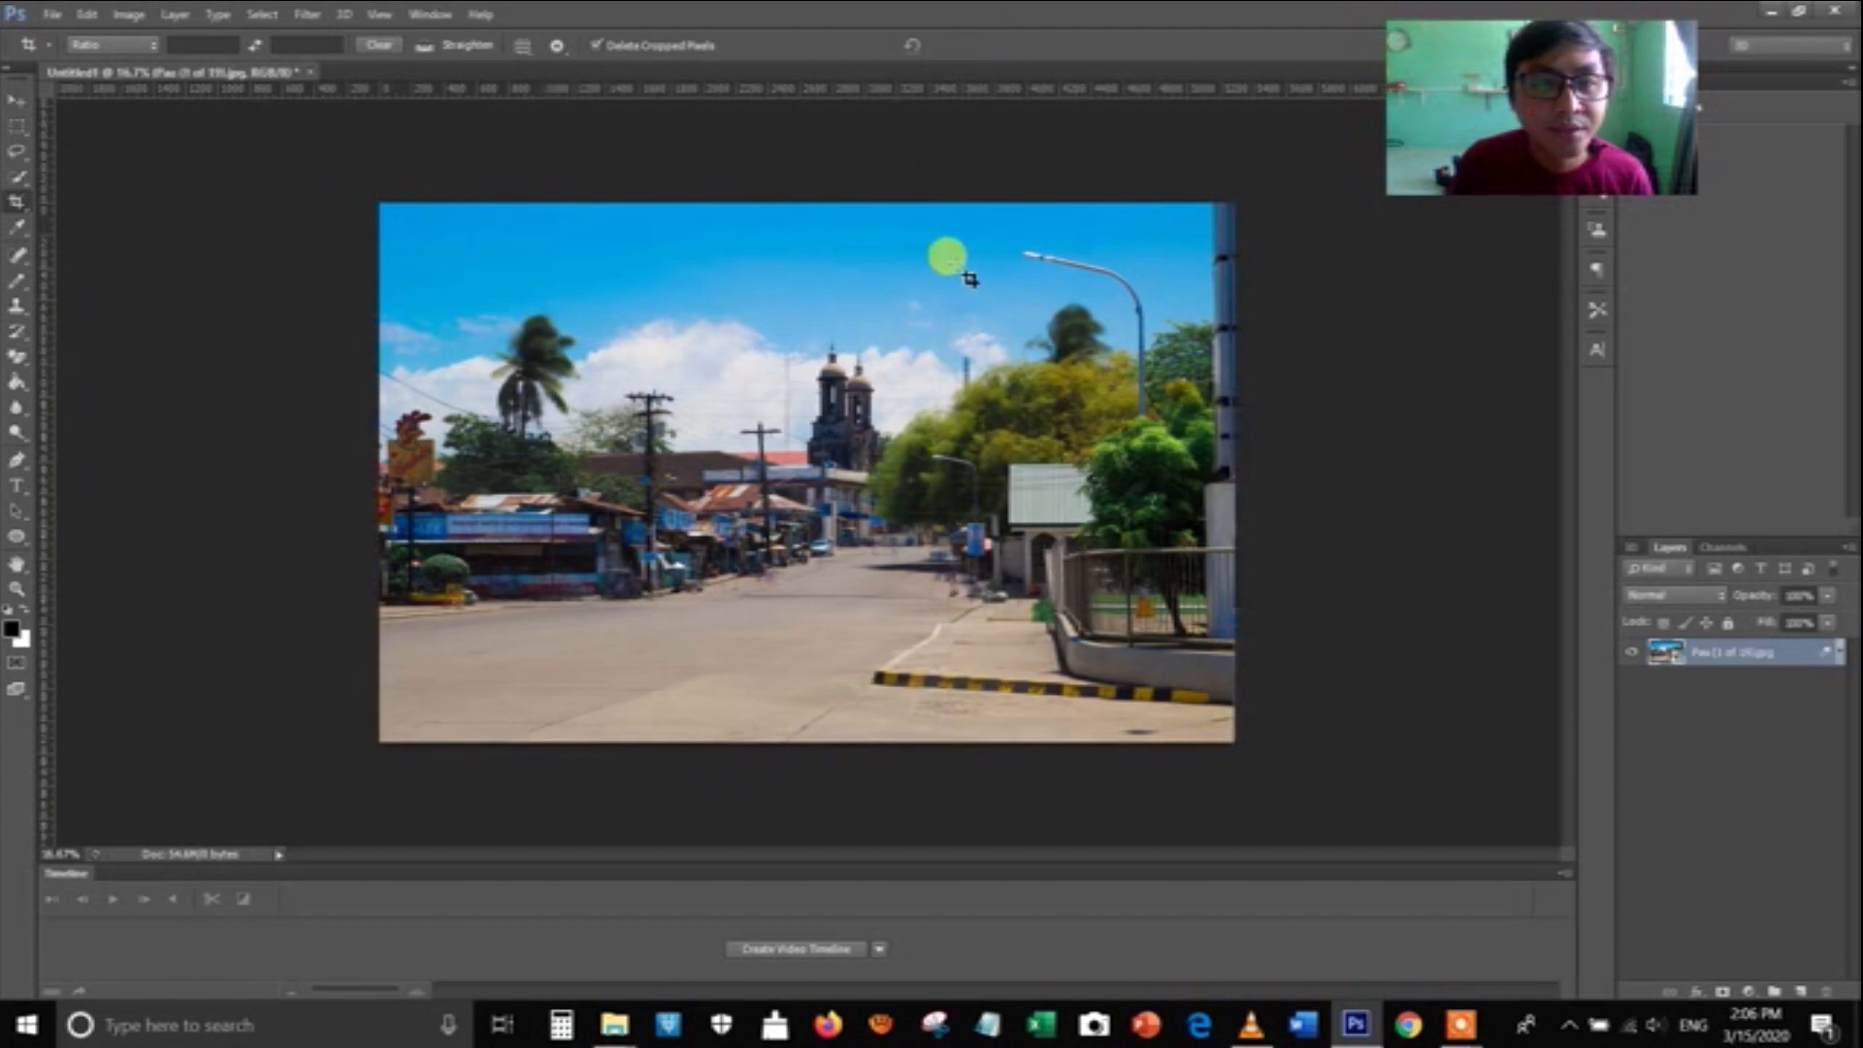
- Save the image as a JPEG named 1 in the photoshop folder, with Medium quality and the Baseline ("Standard") format option
click(52, 15)
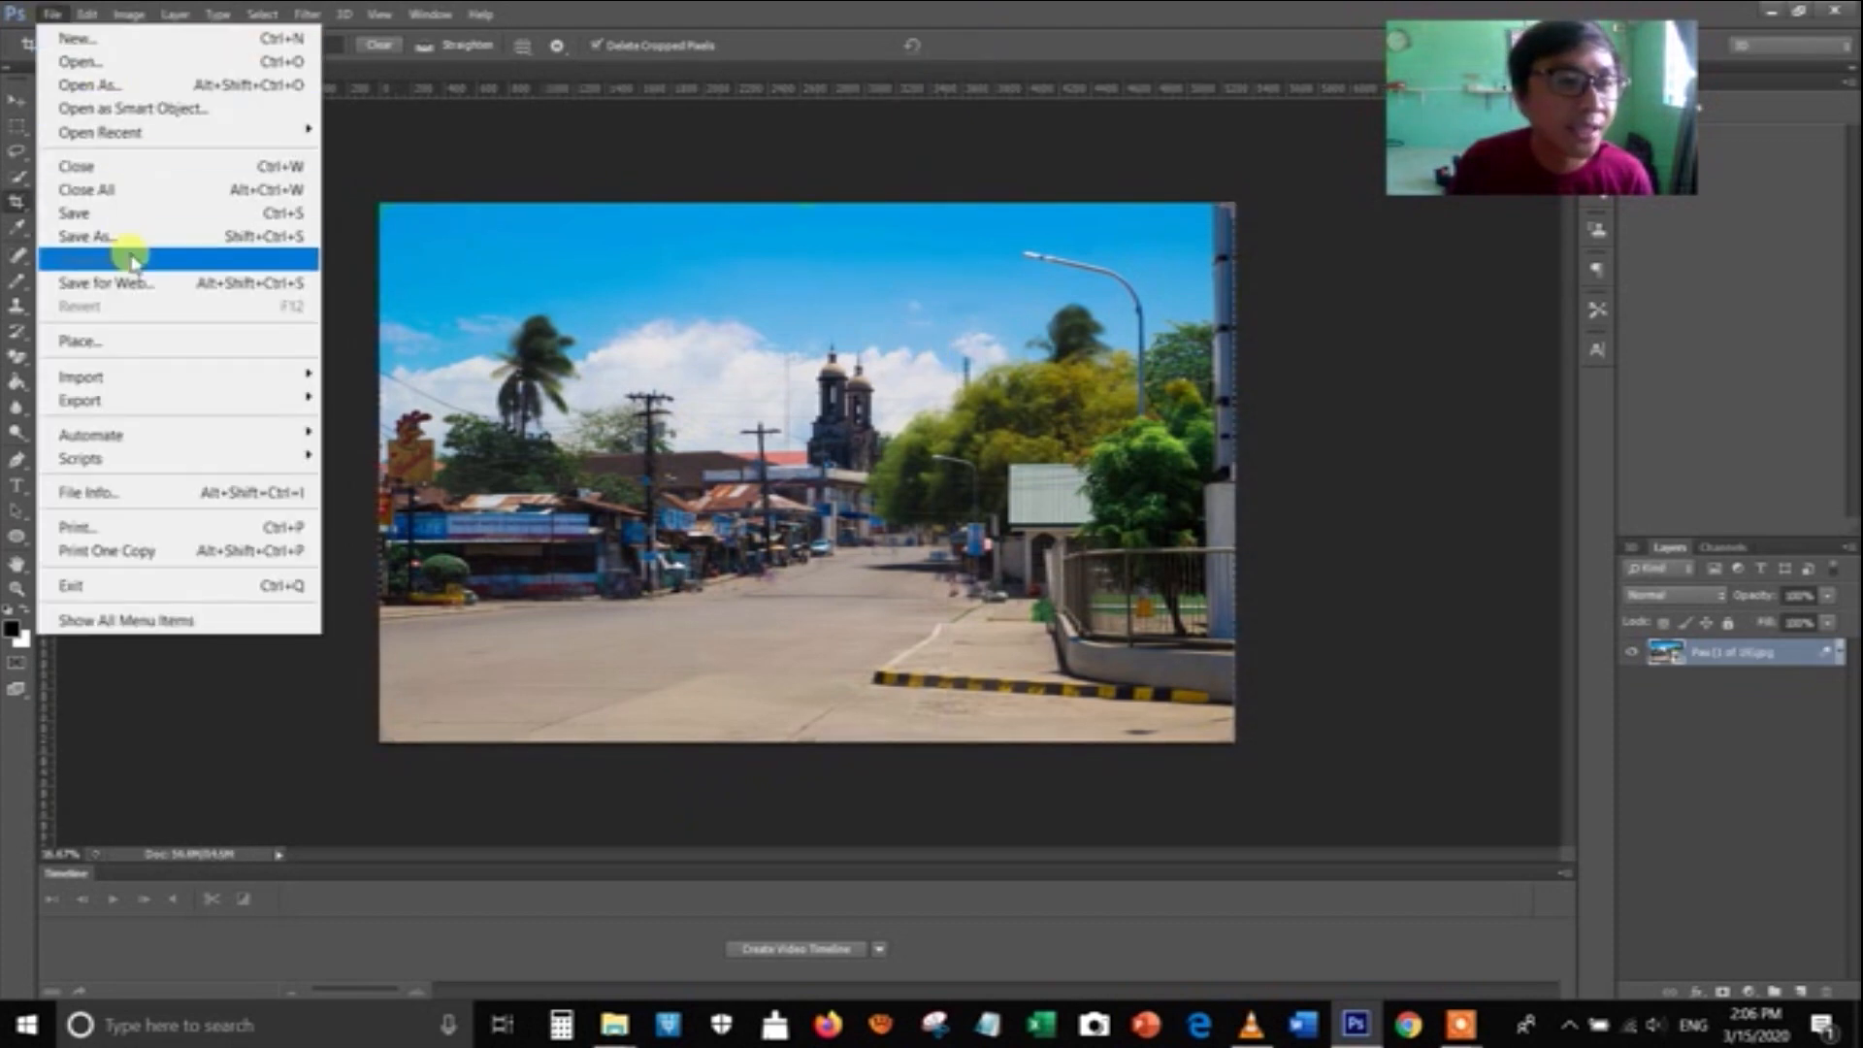
click(129, 237)
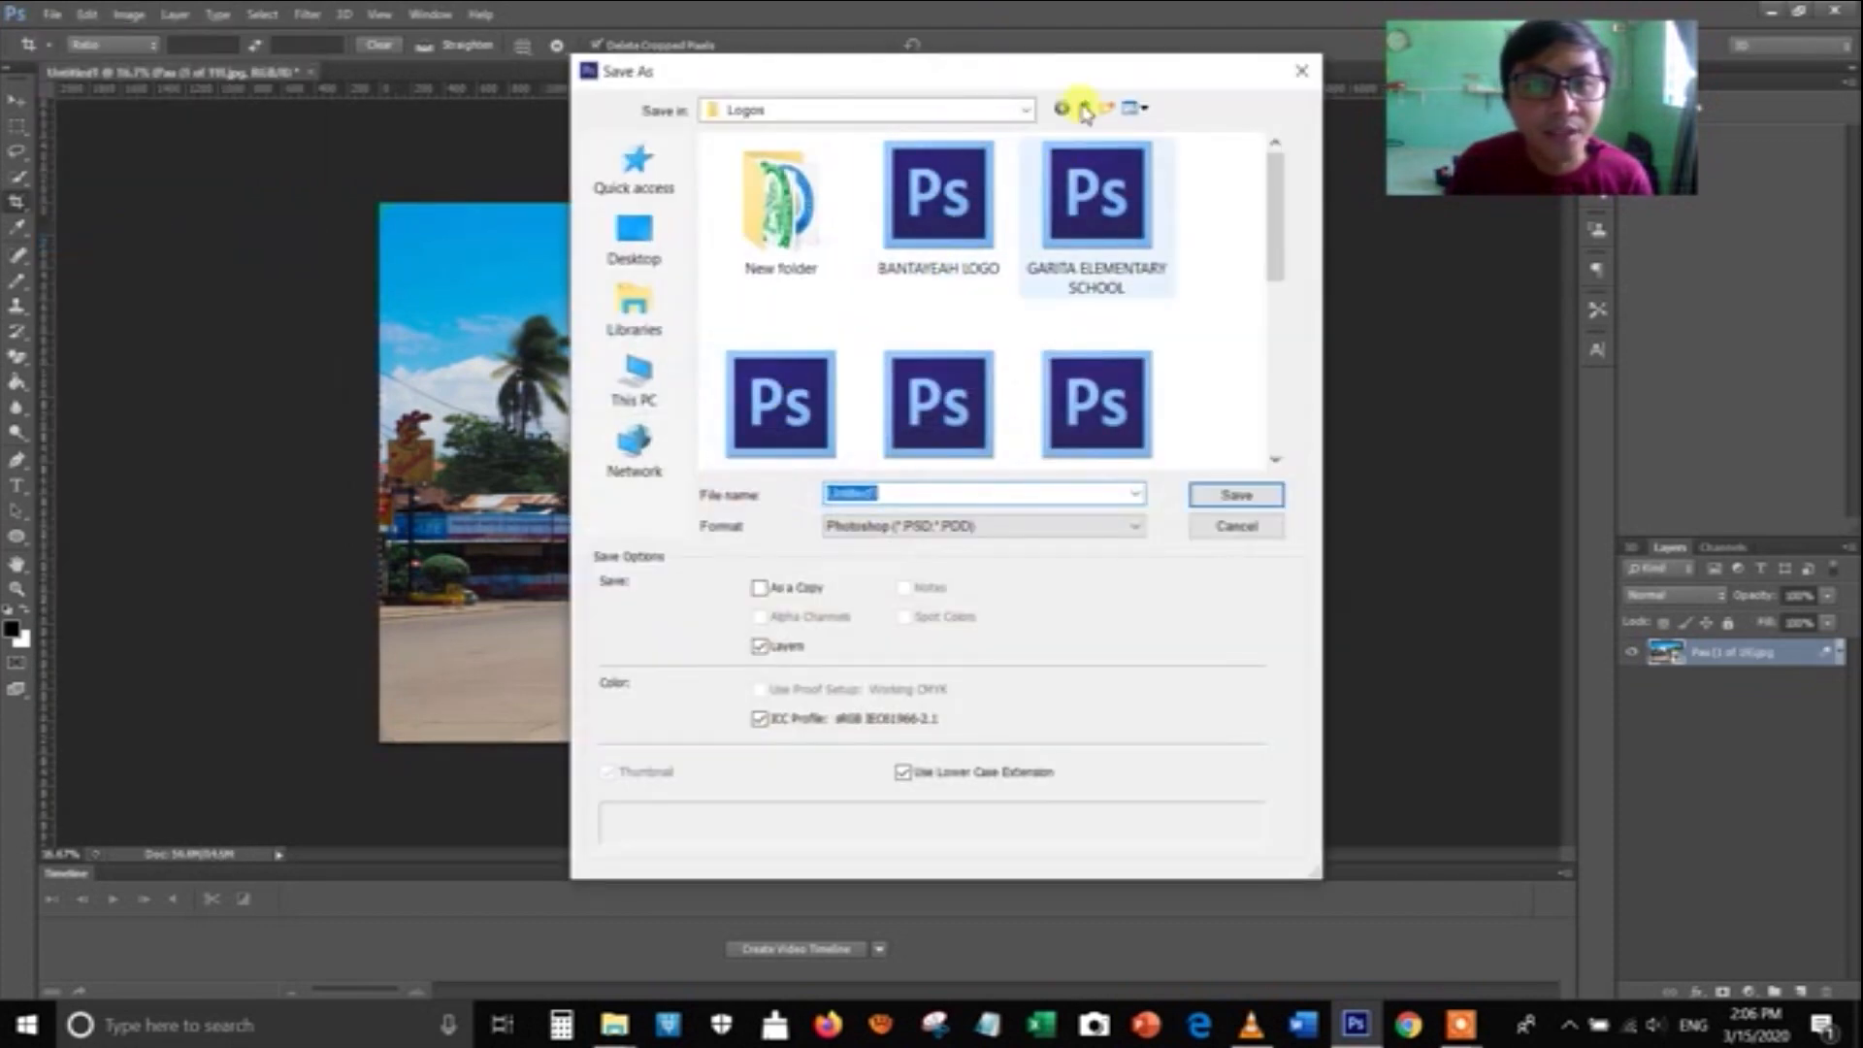
click(1084, 108)
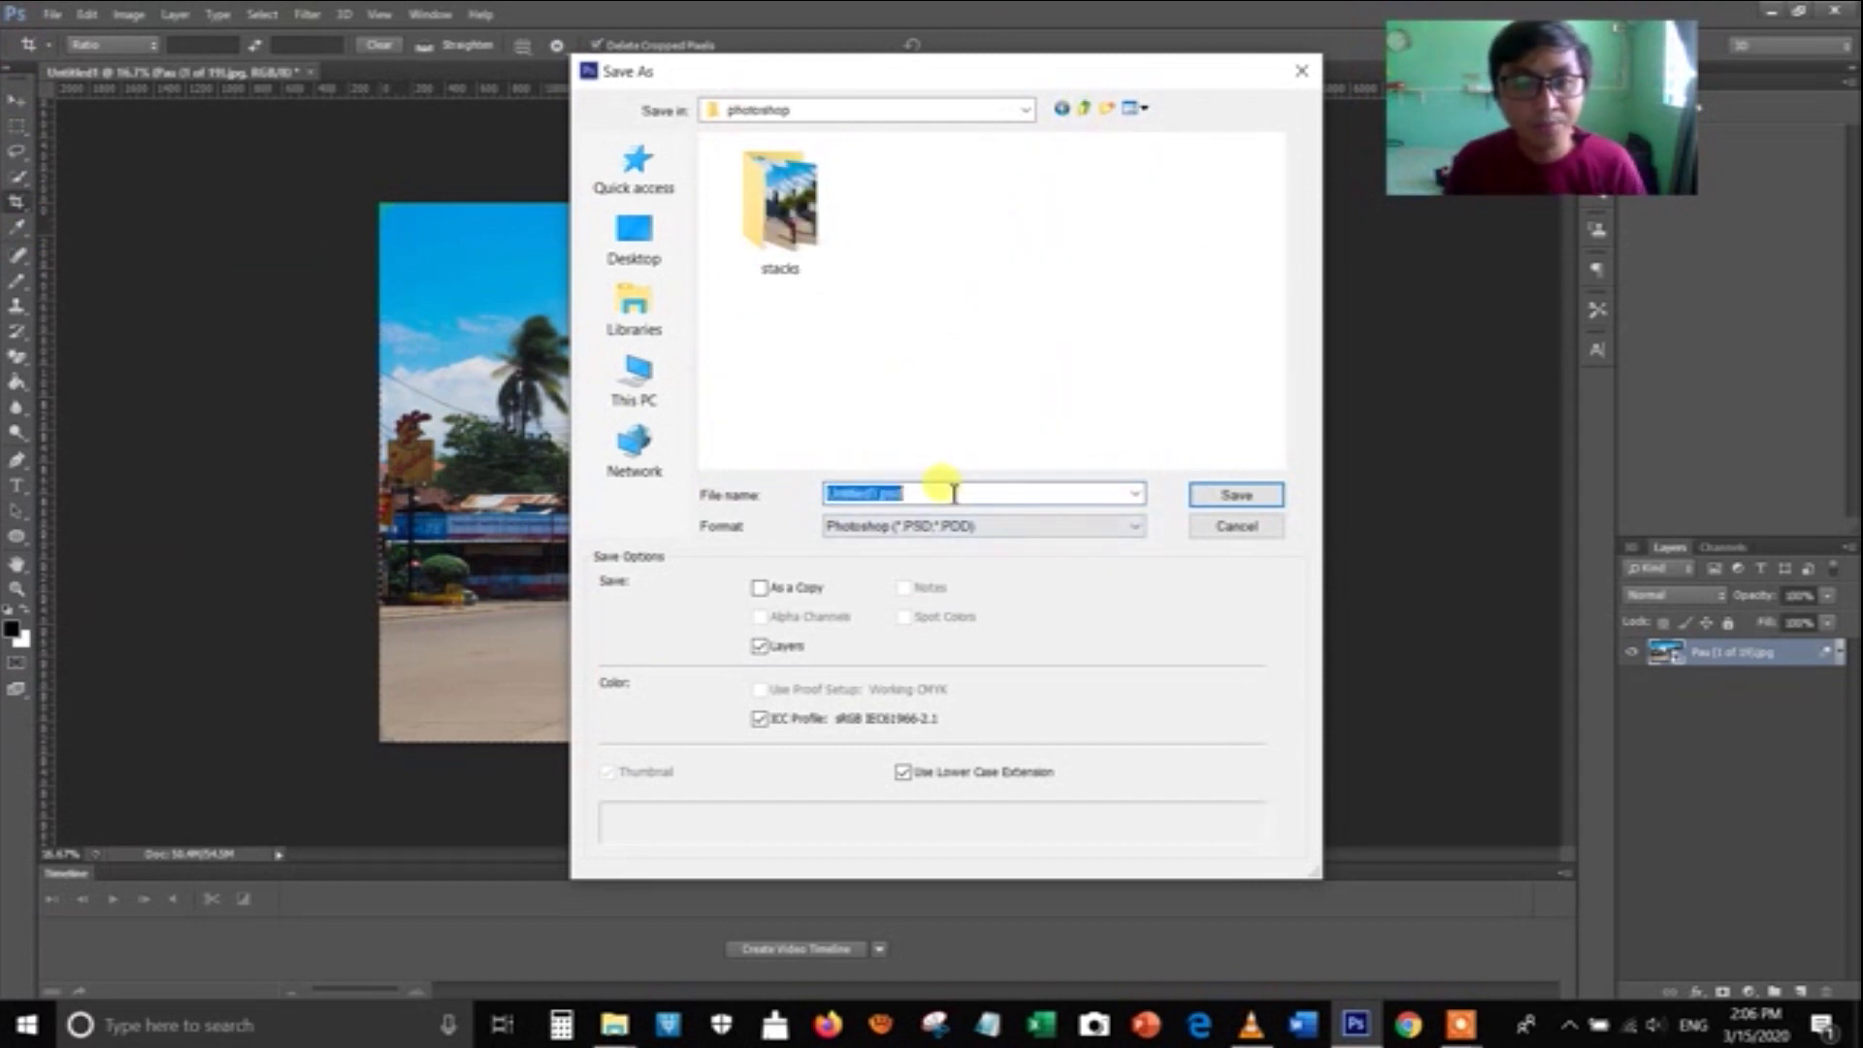
text(1)
click(1009, 526)
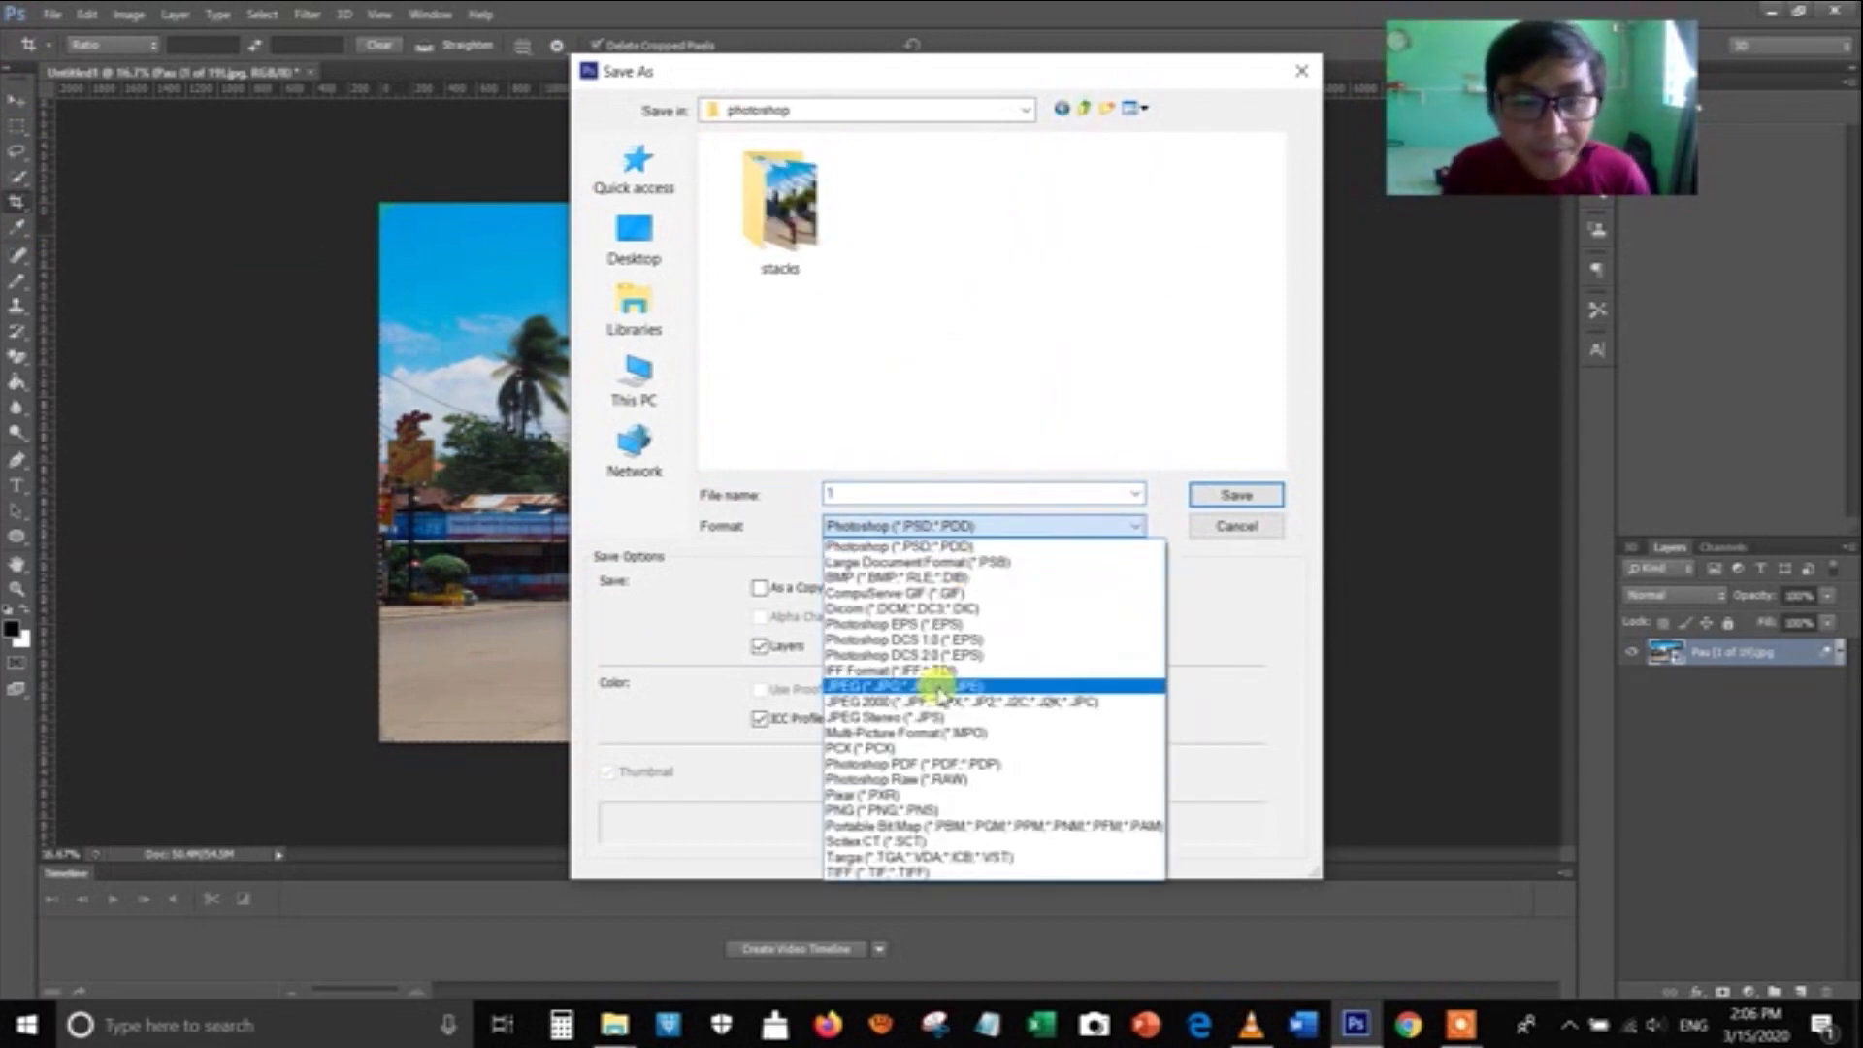
click(932, 686)
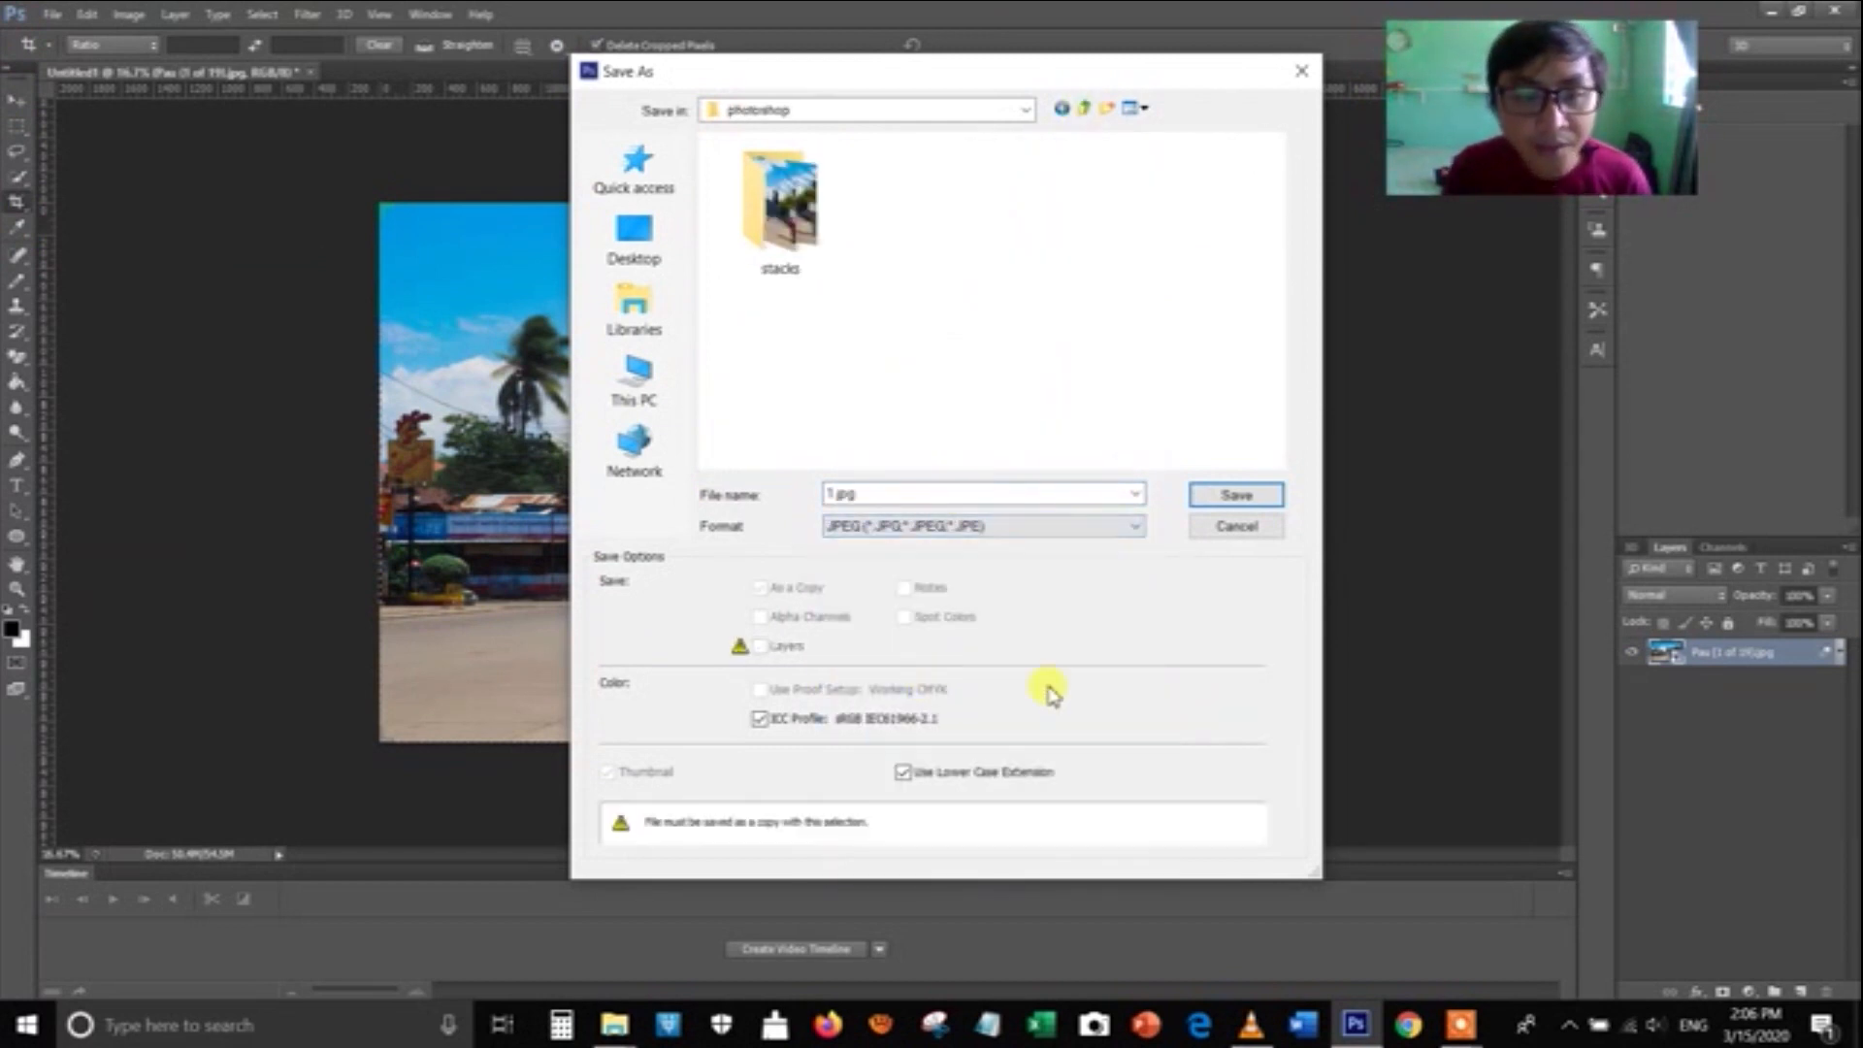
click(1234, 496)
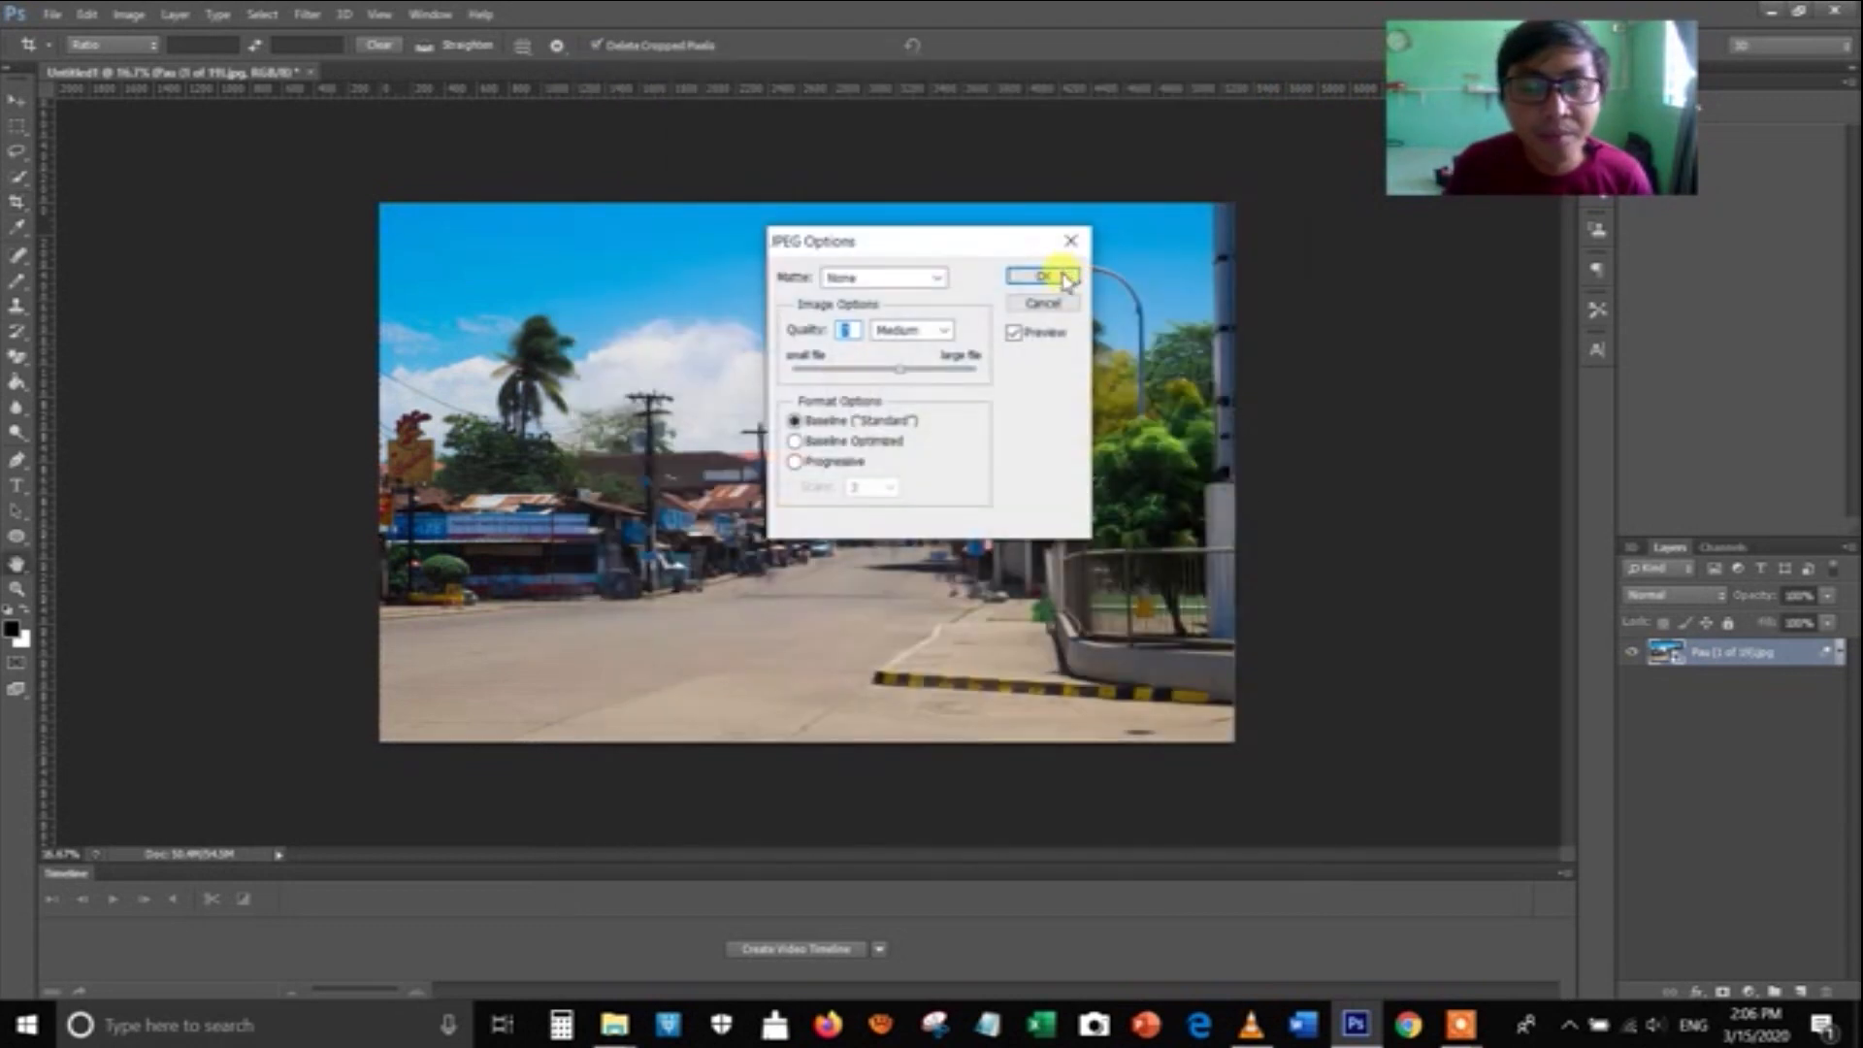
click(1065, 278)
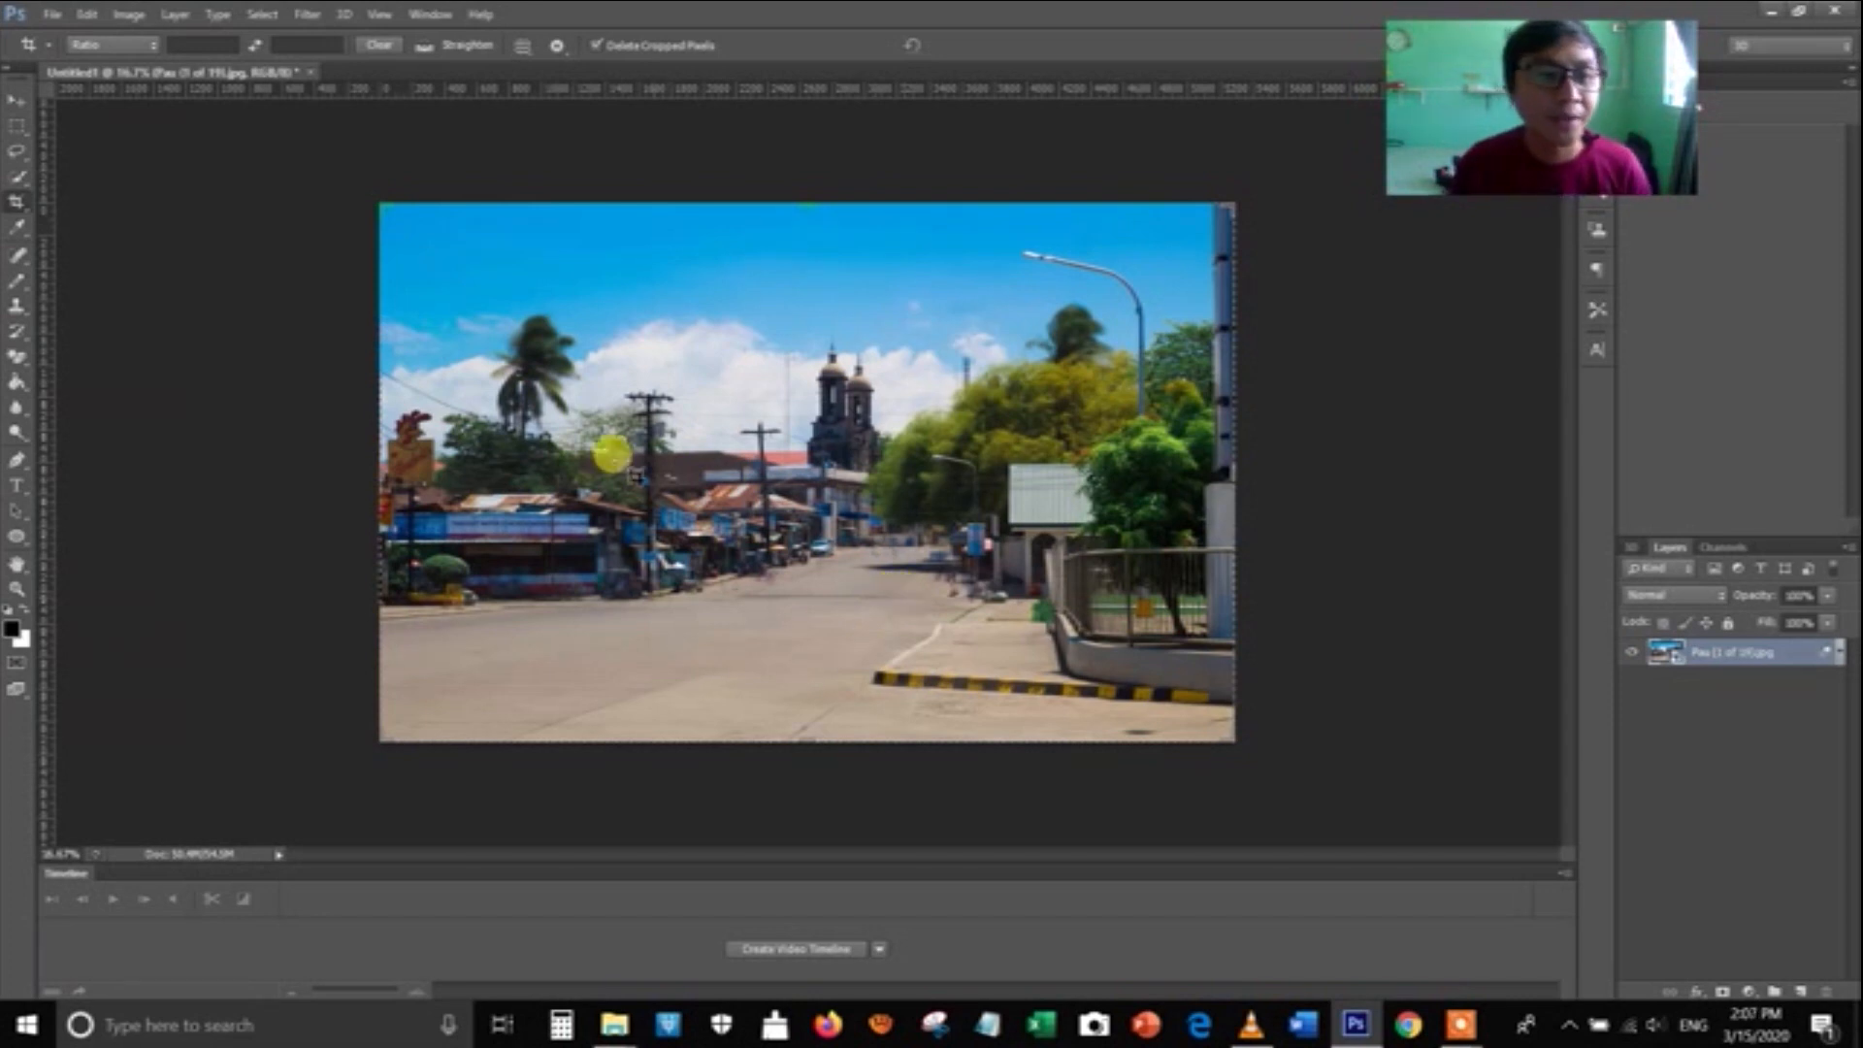
- Close the untitled document without saving its changes and start the Statistics script
click(315, 74)
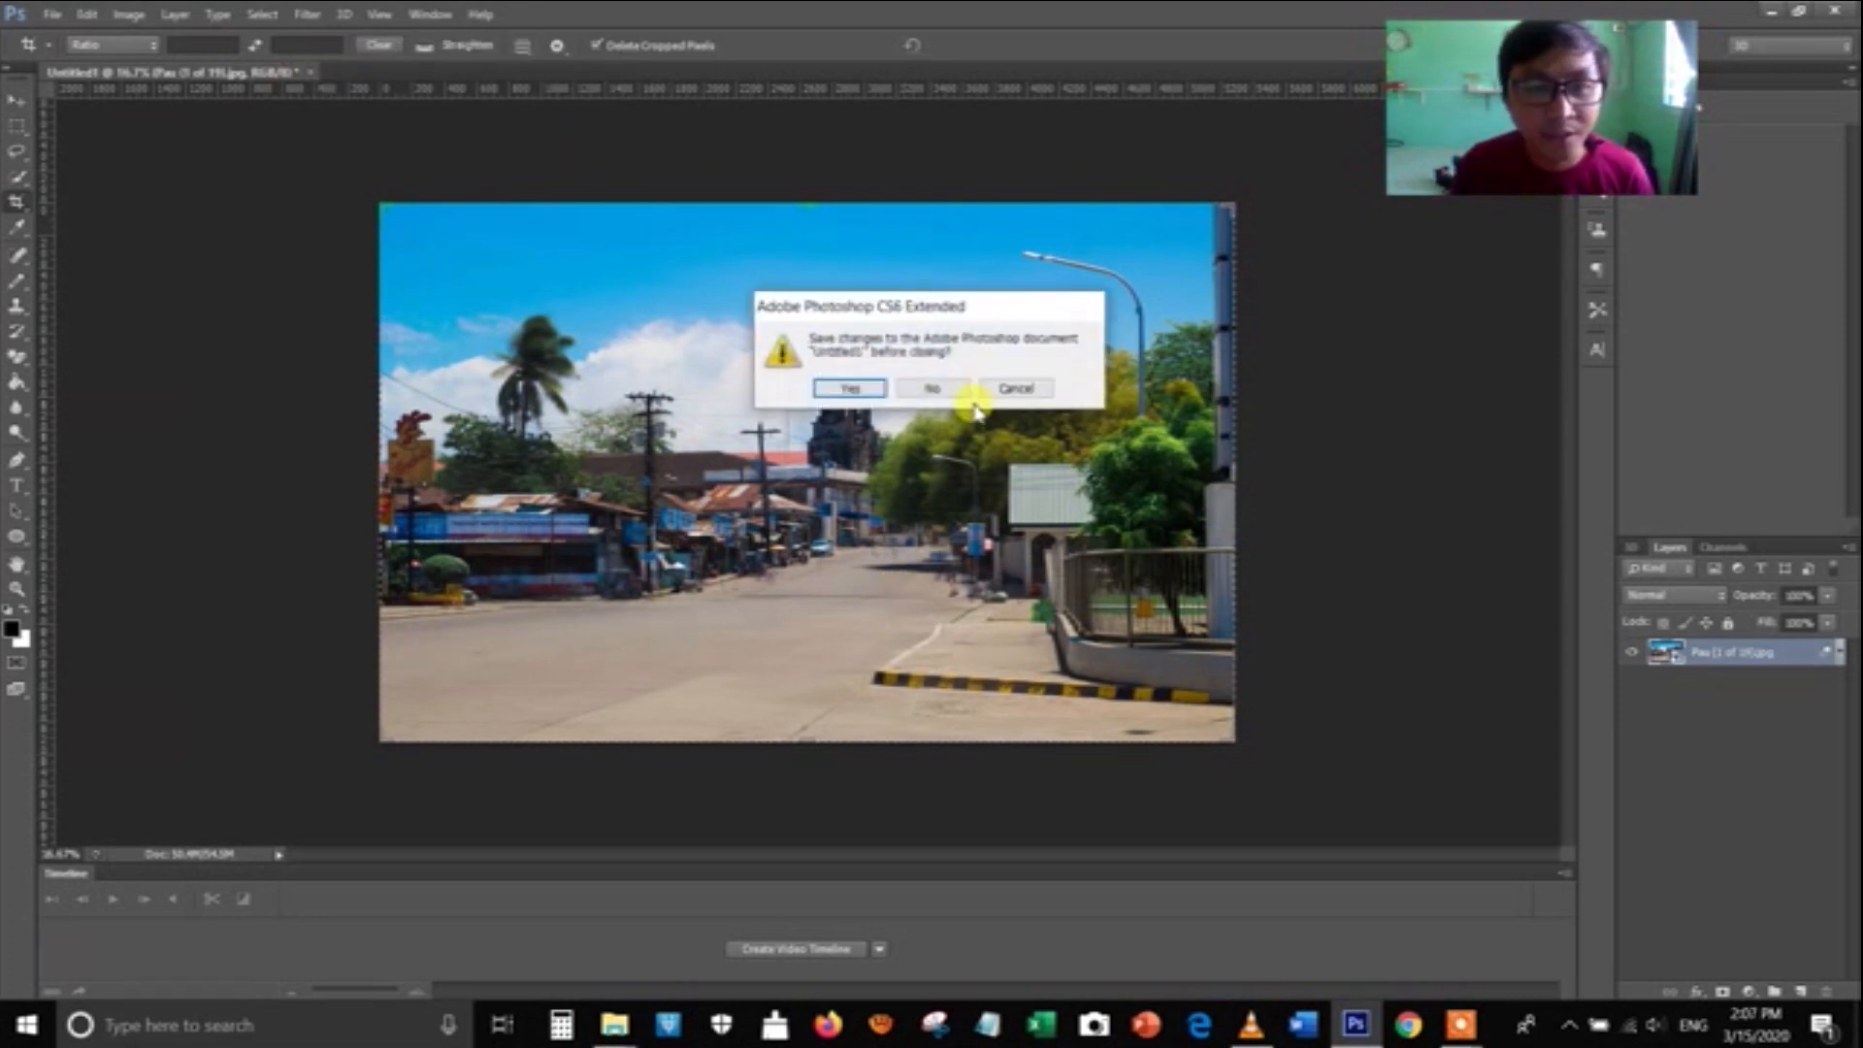
click(934, 387)
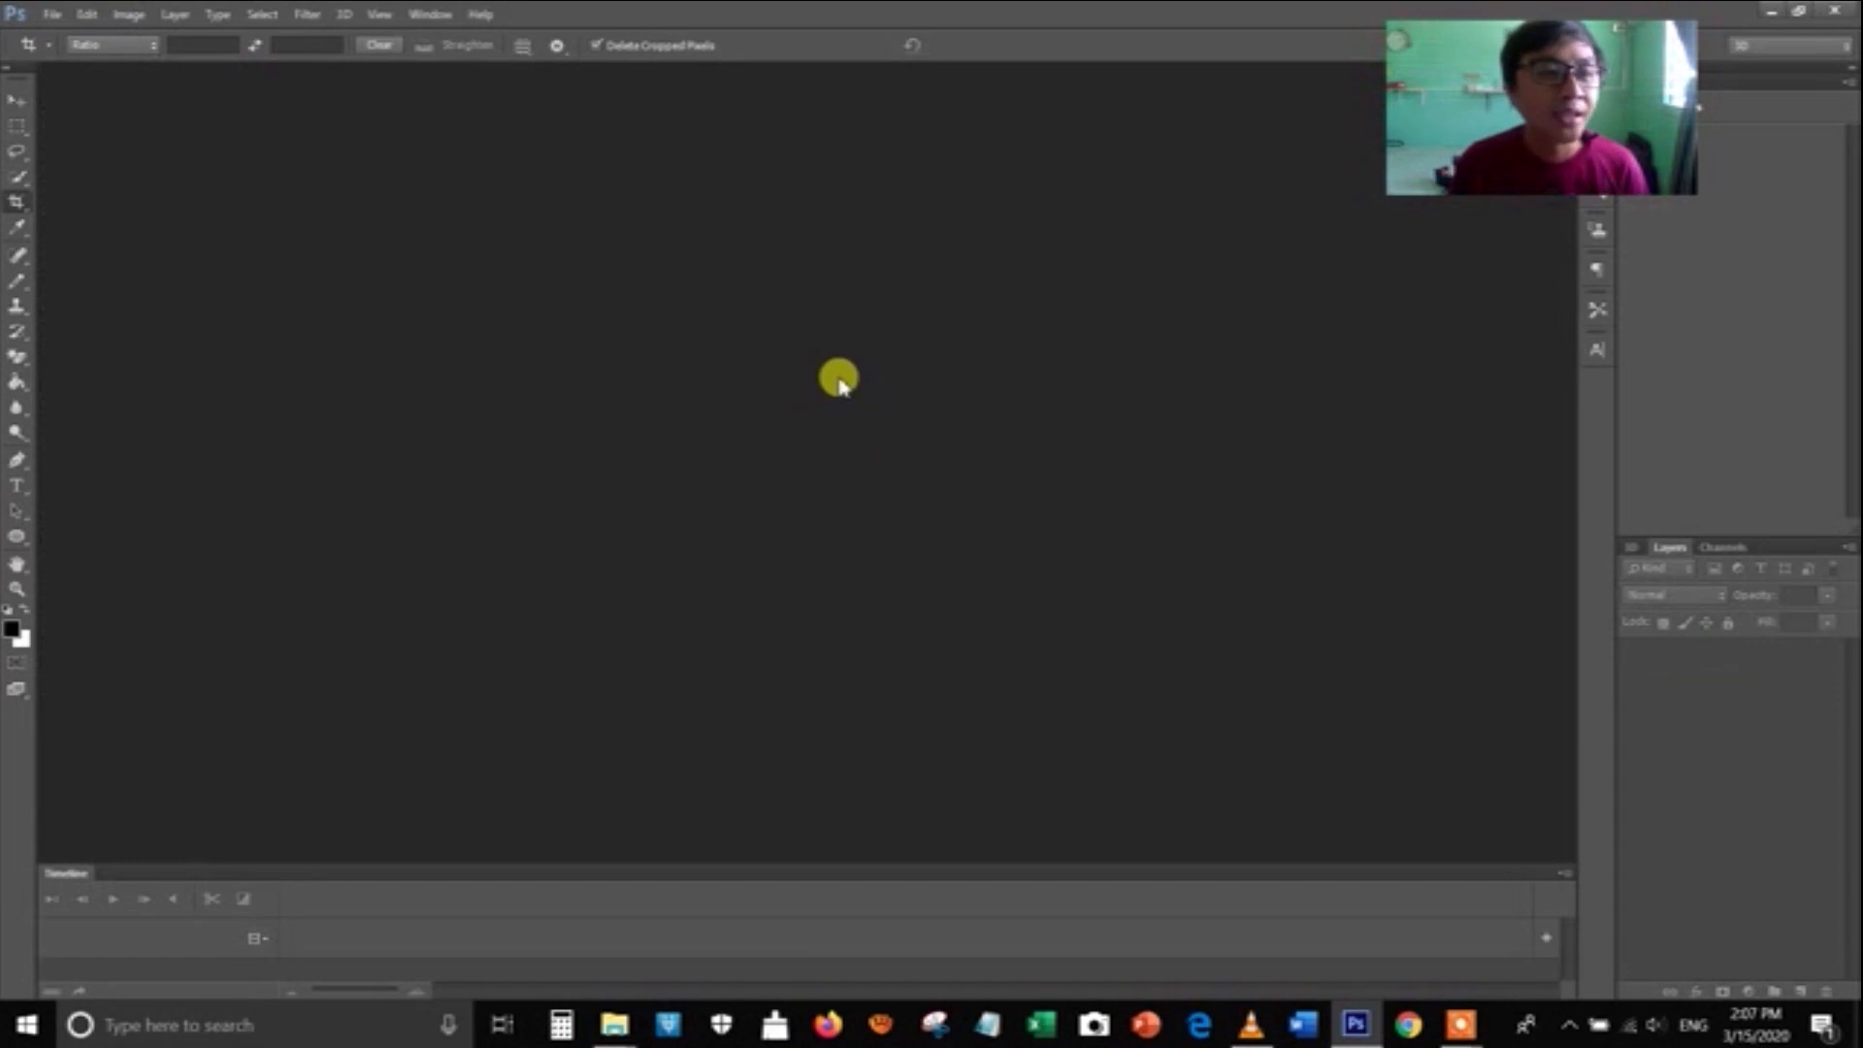
click(55, 15)
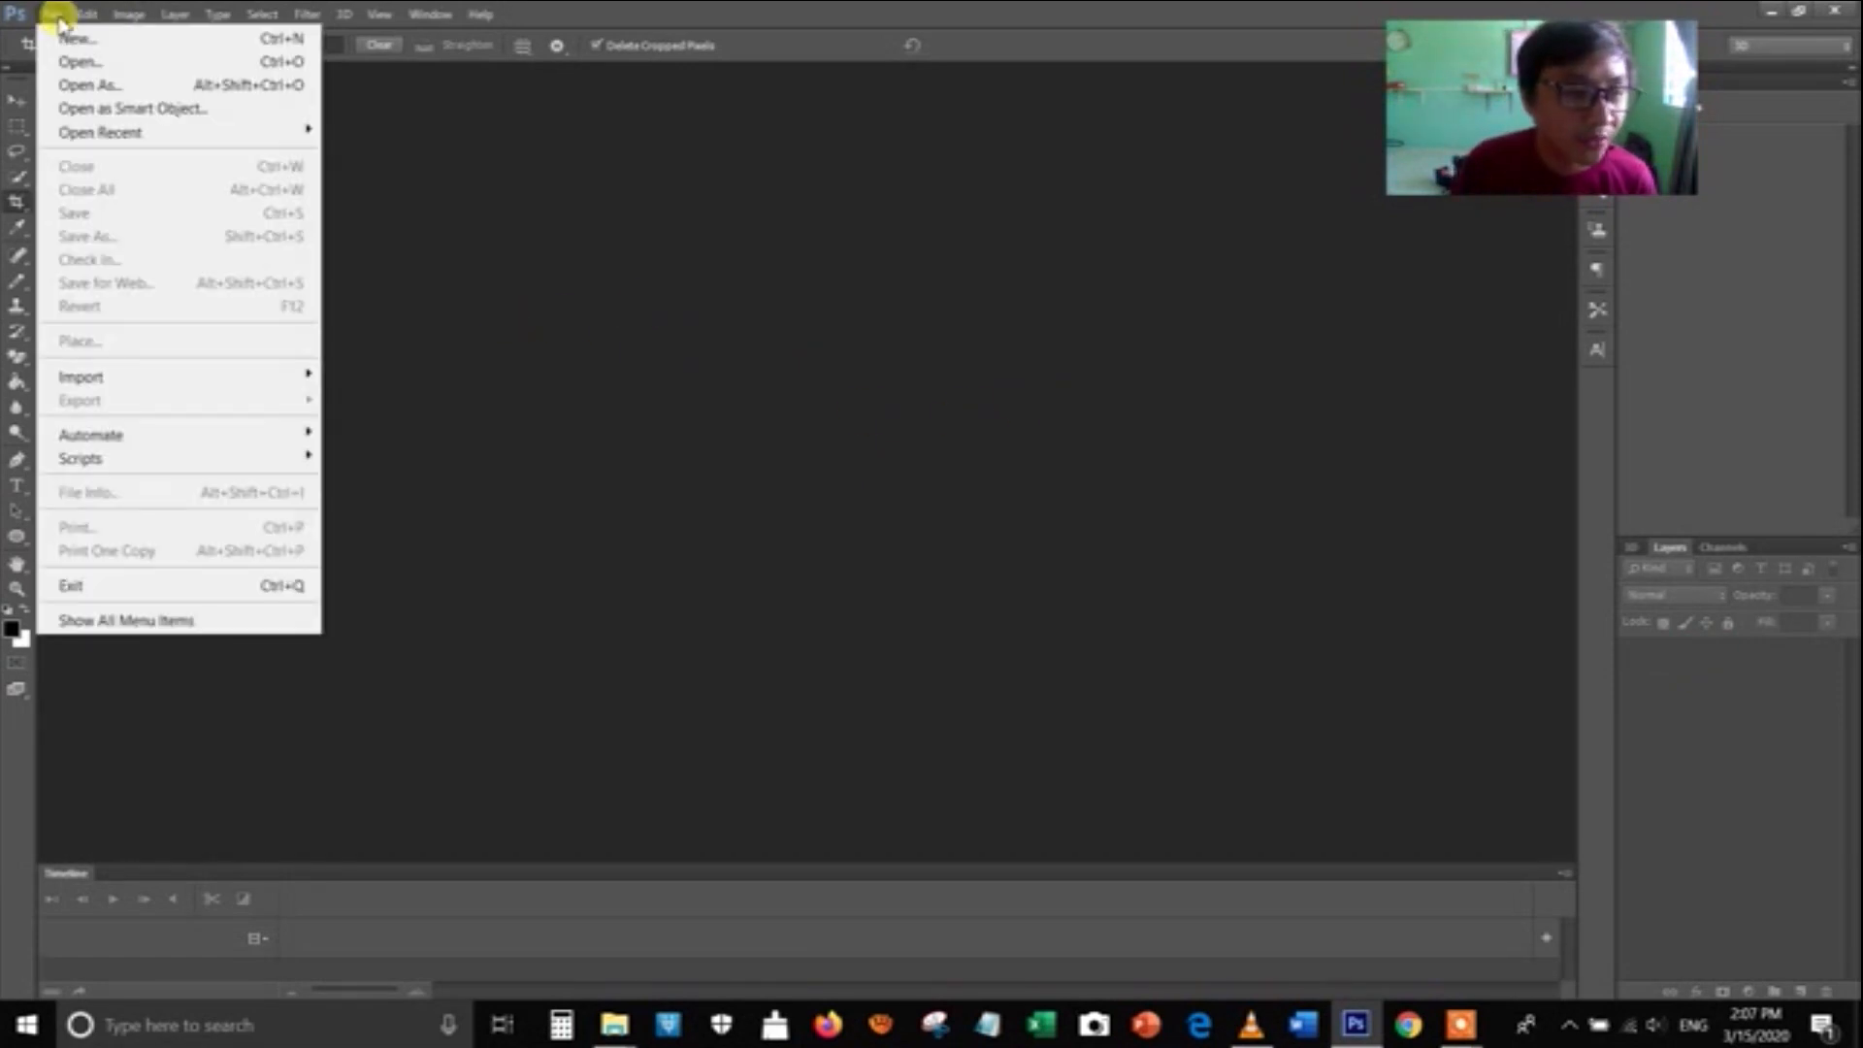
mouse_move(207, 458)
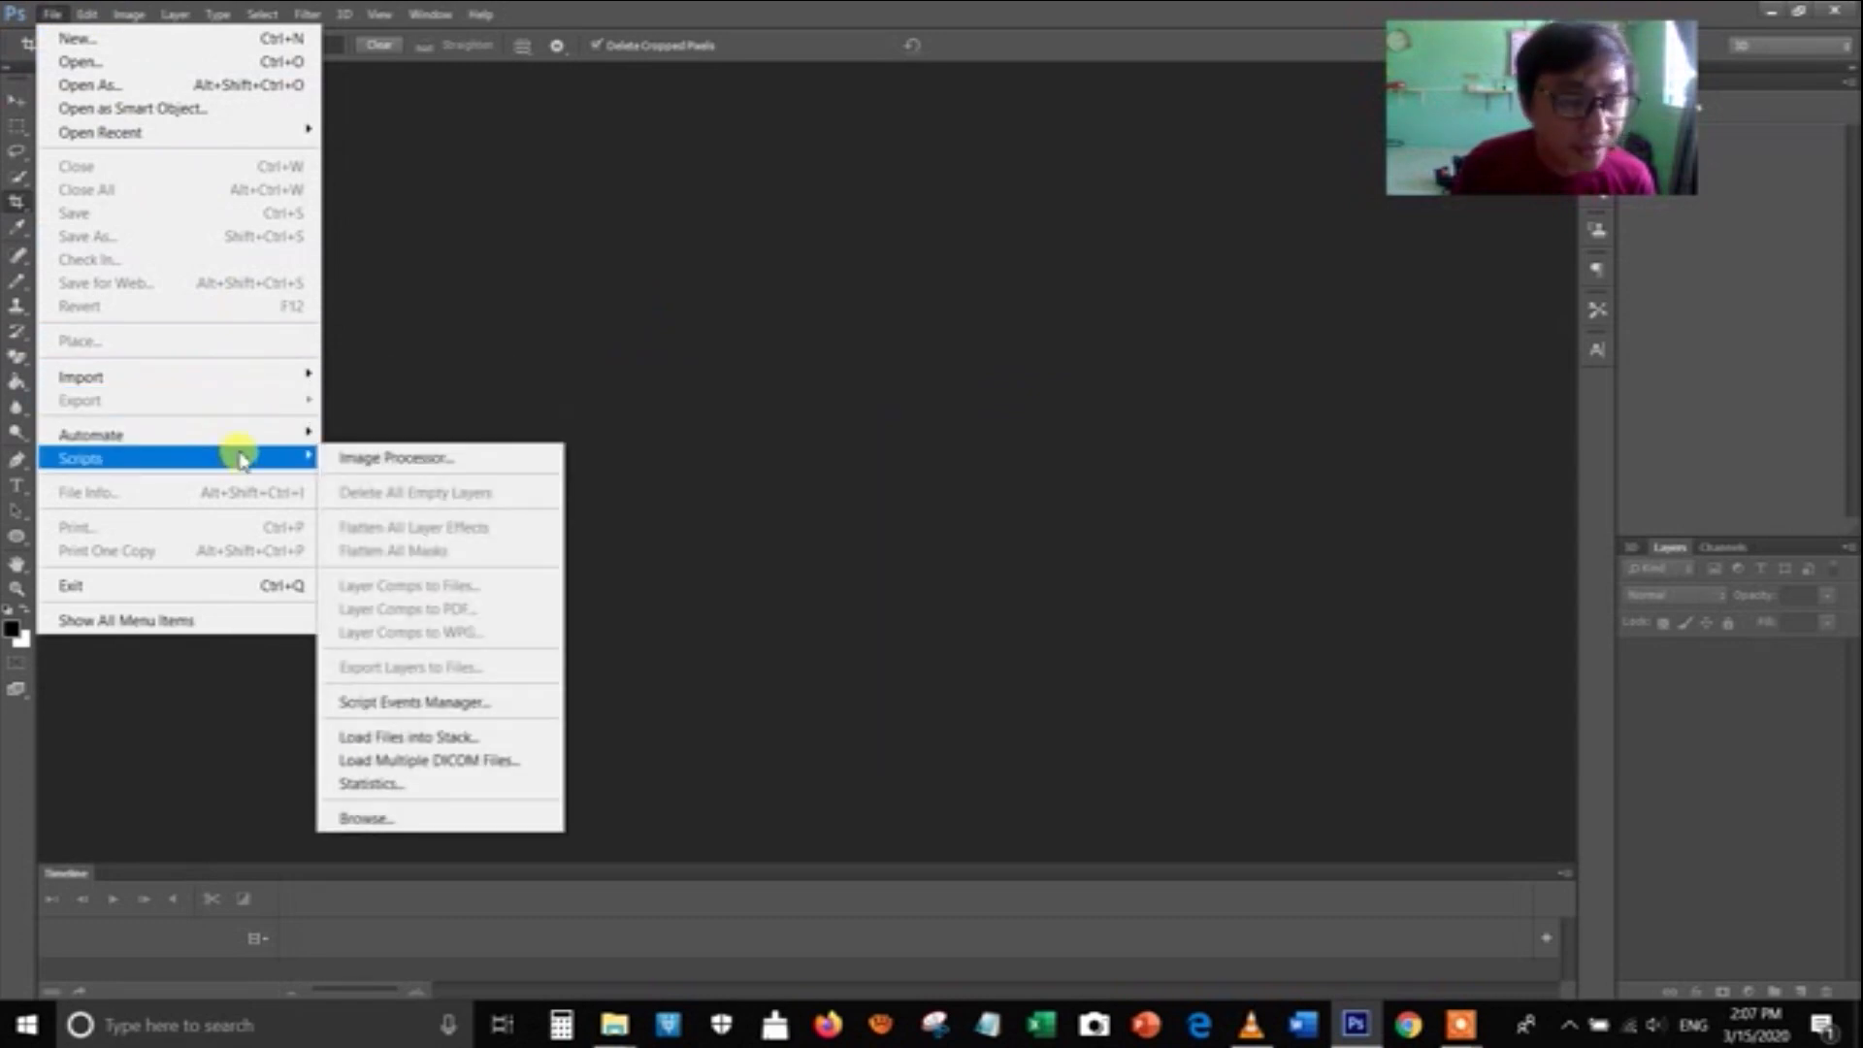
click(427, 786)
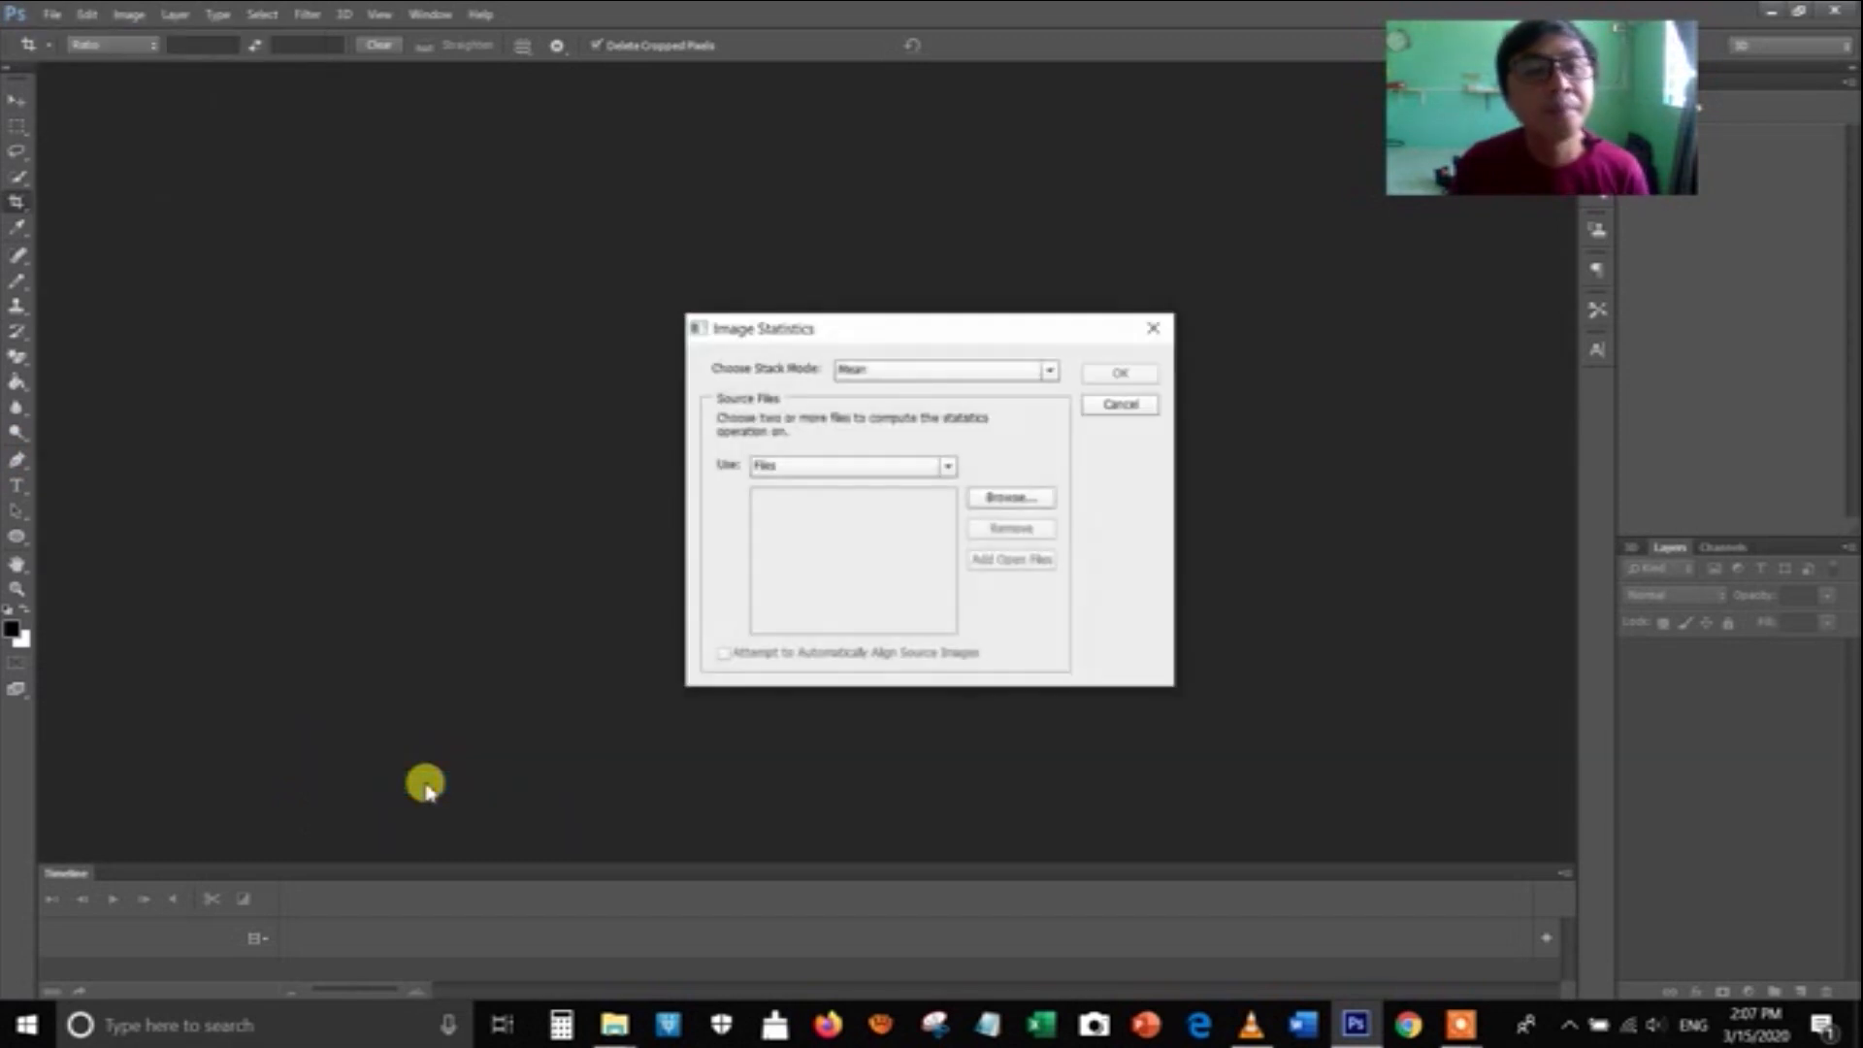
- Set the Image Statistics source to Folder and choose the stacks folder inside BANTAYEAH's photoshop folder on the E: drive
click(922, 467)
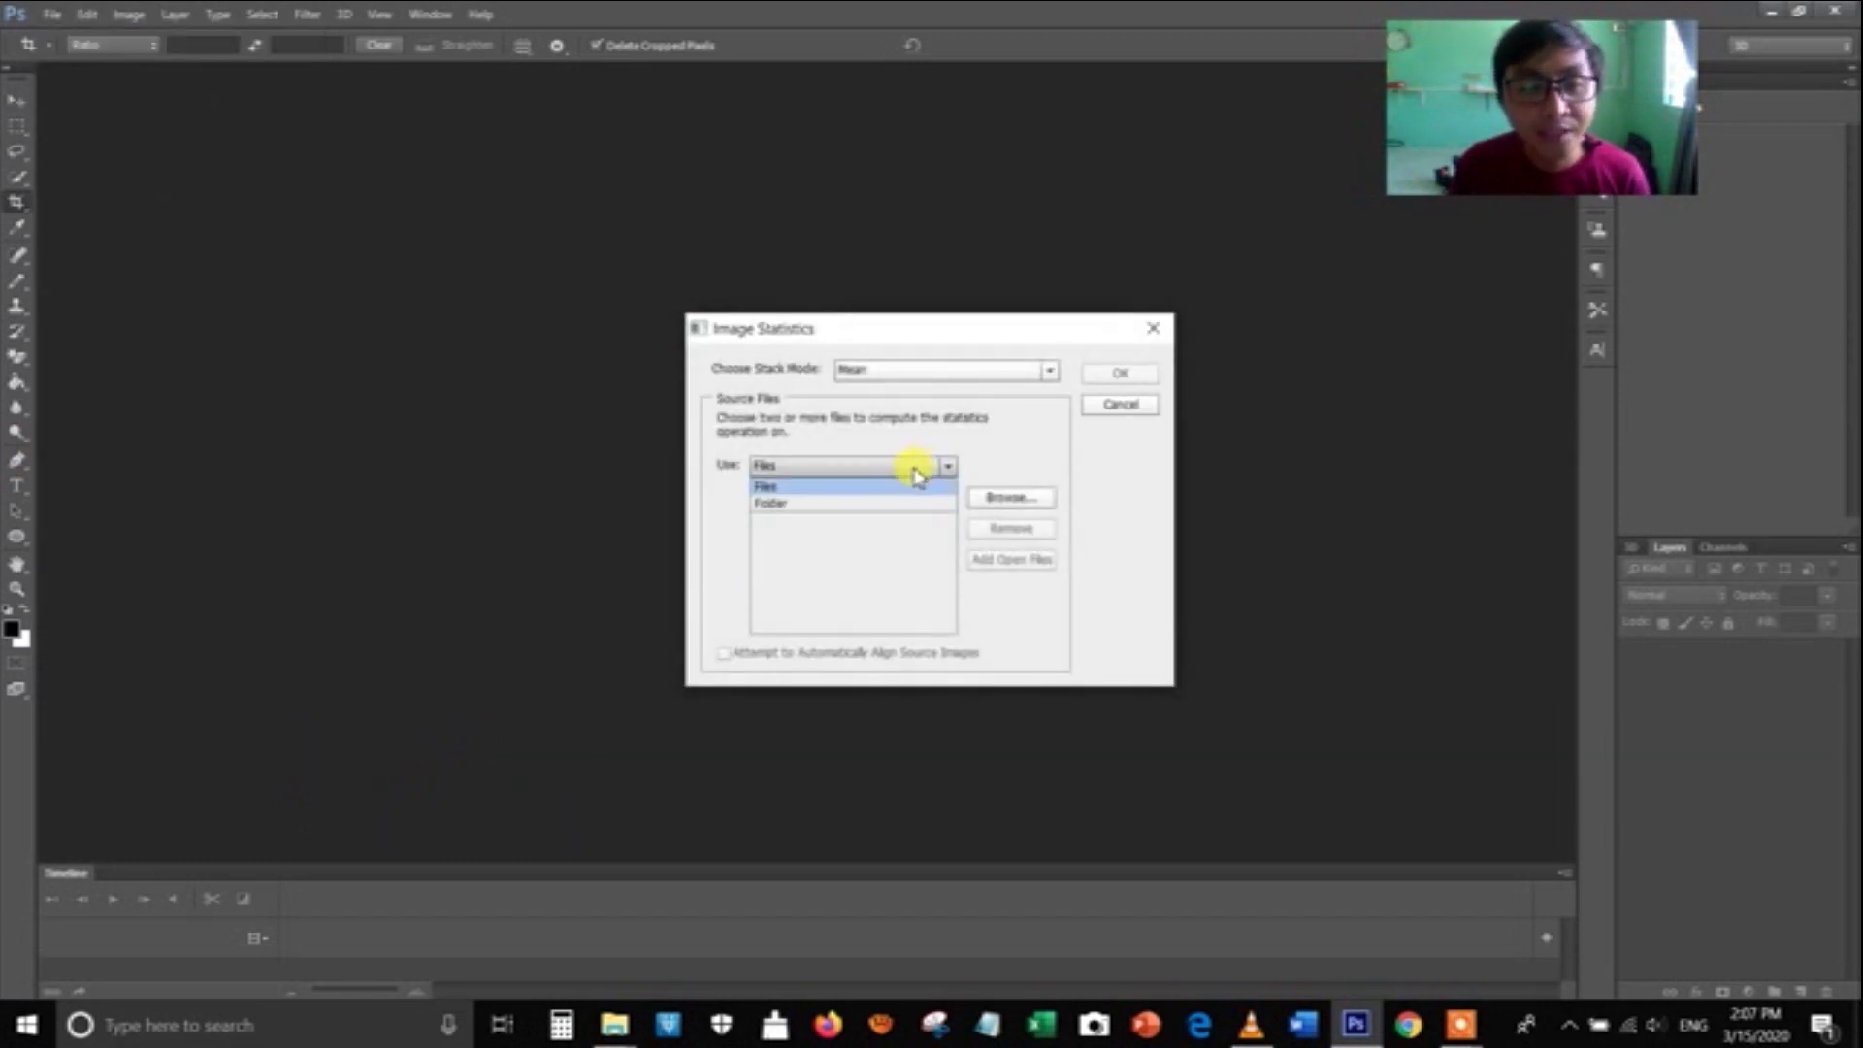
click(839, 512)
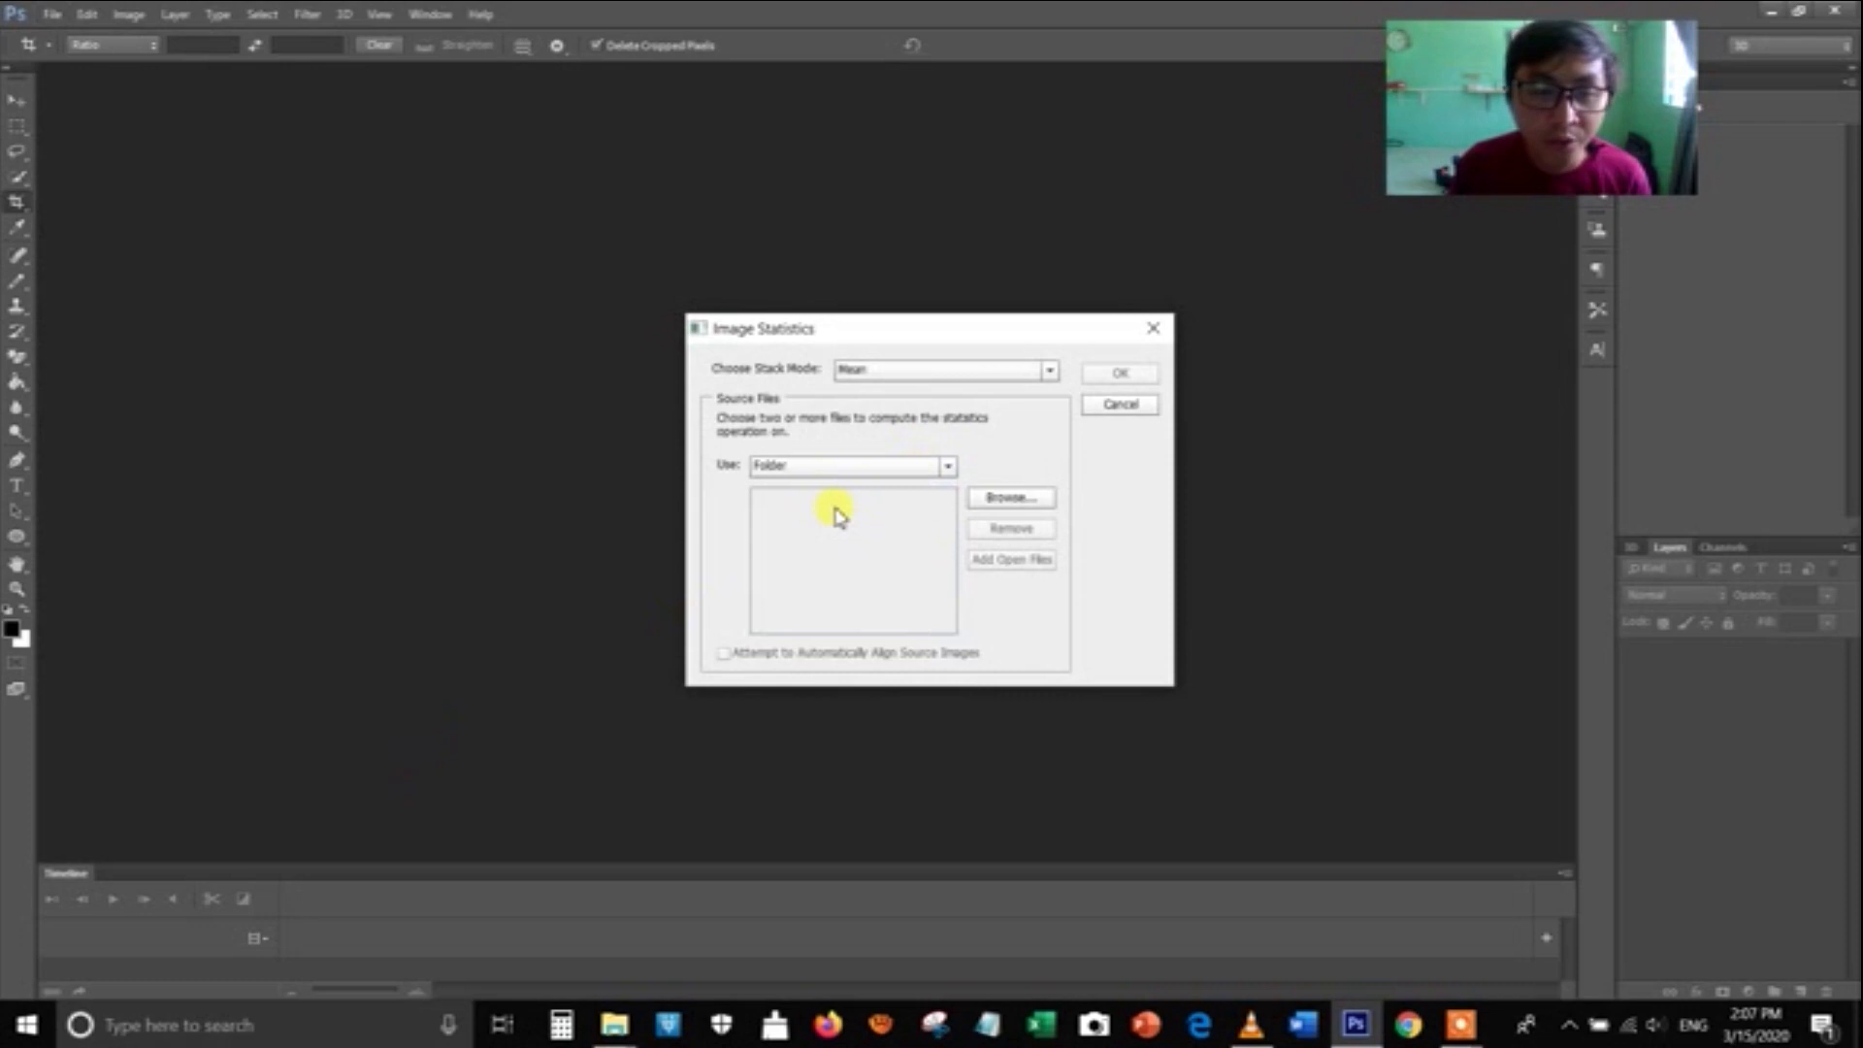
click(1009, 499)
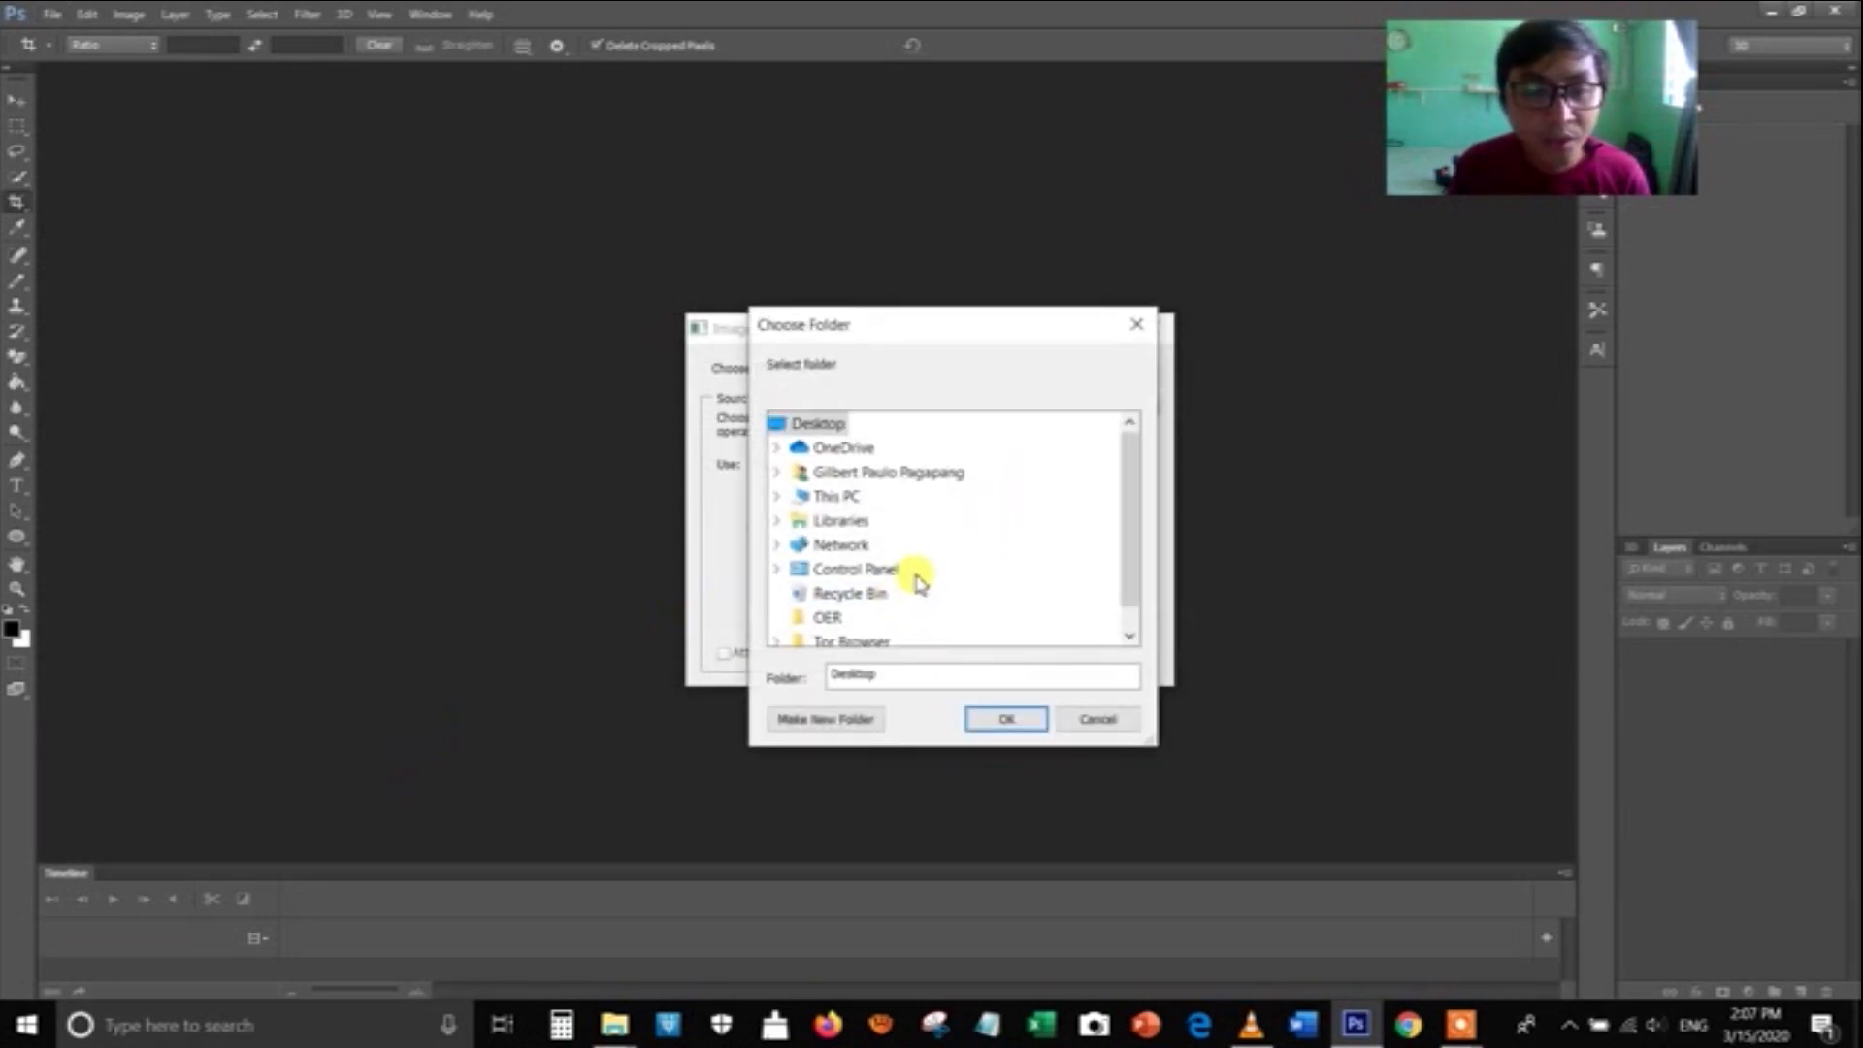
click(777, 521)
scroll(952, 566, down, 2)
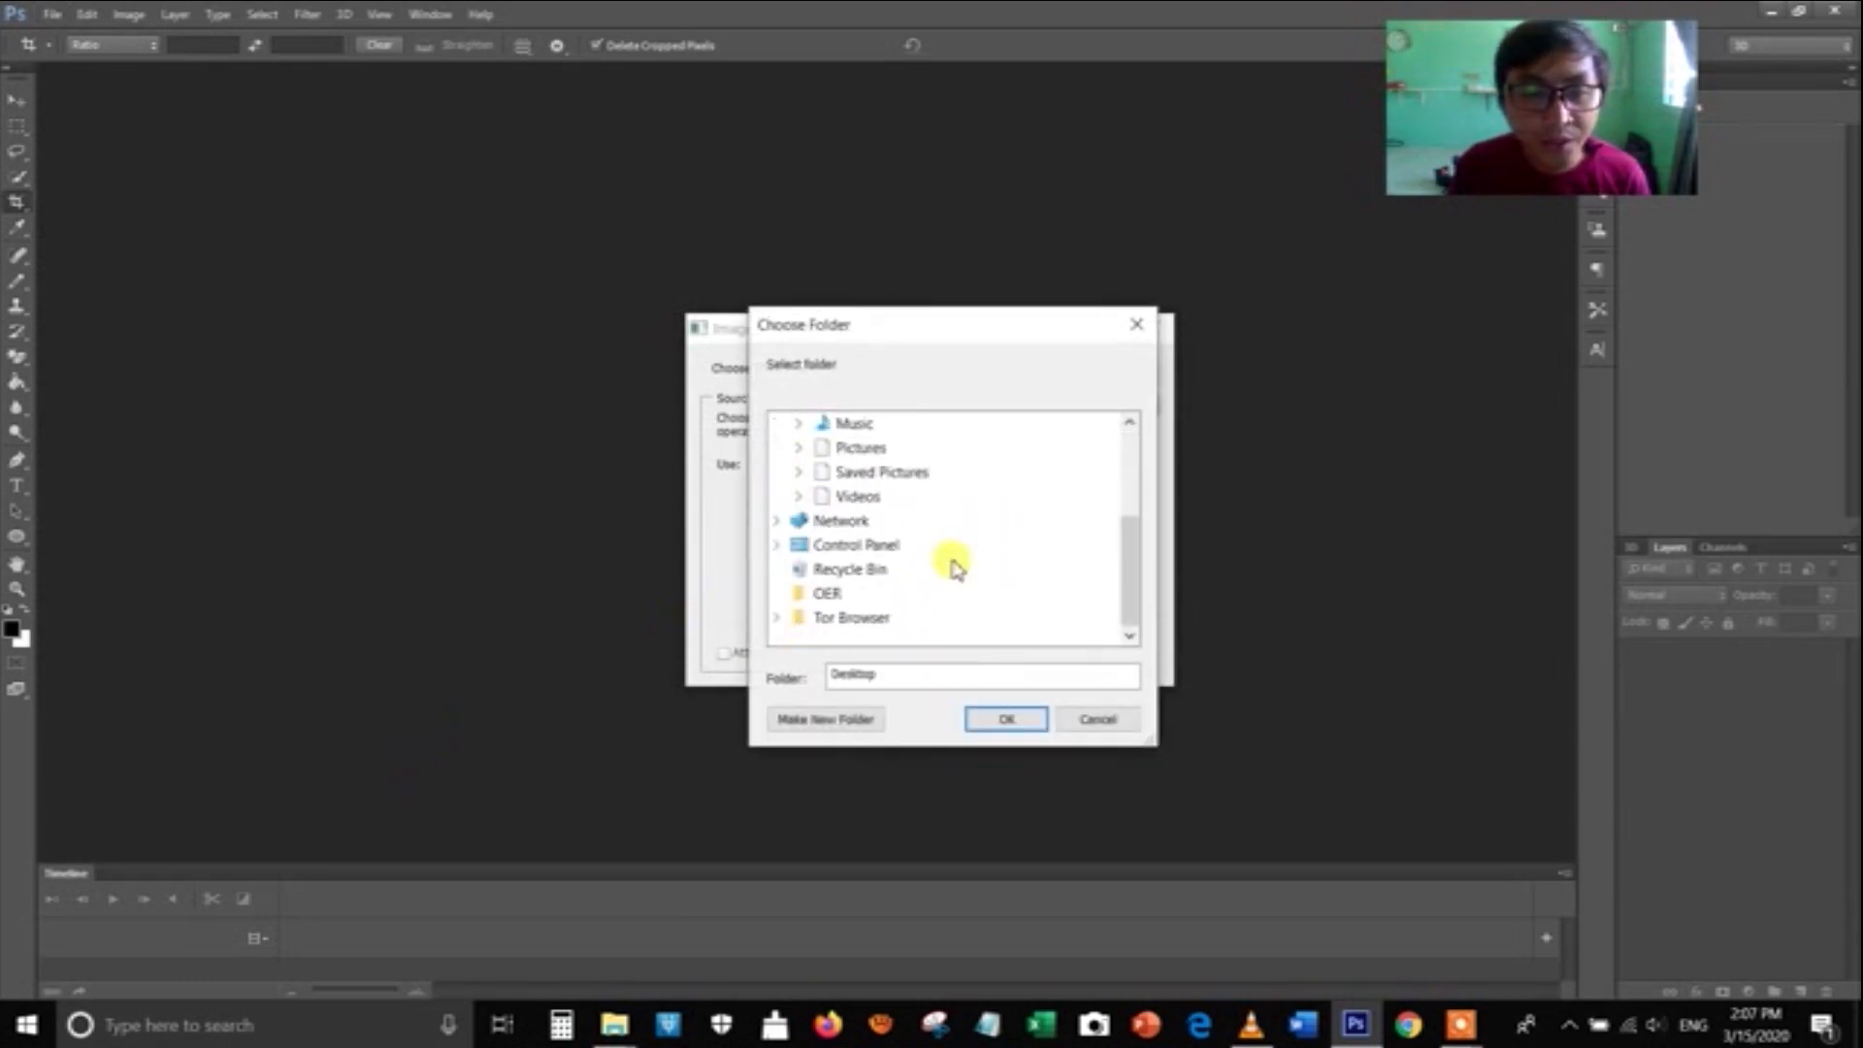
scroll(795, 534, up, 2)
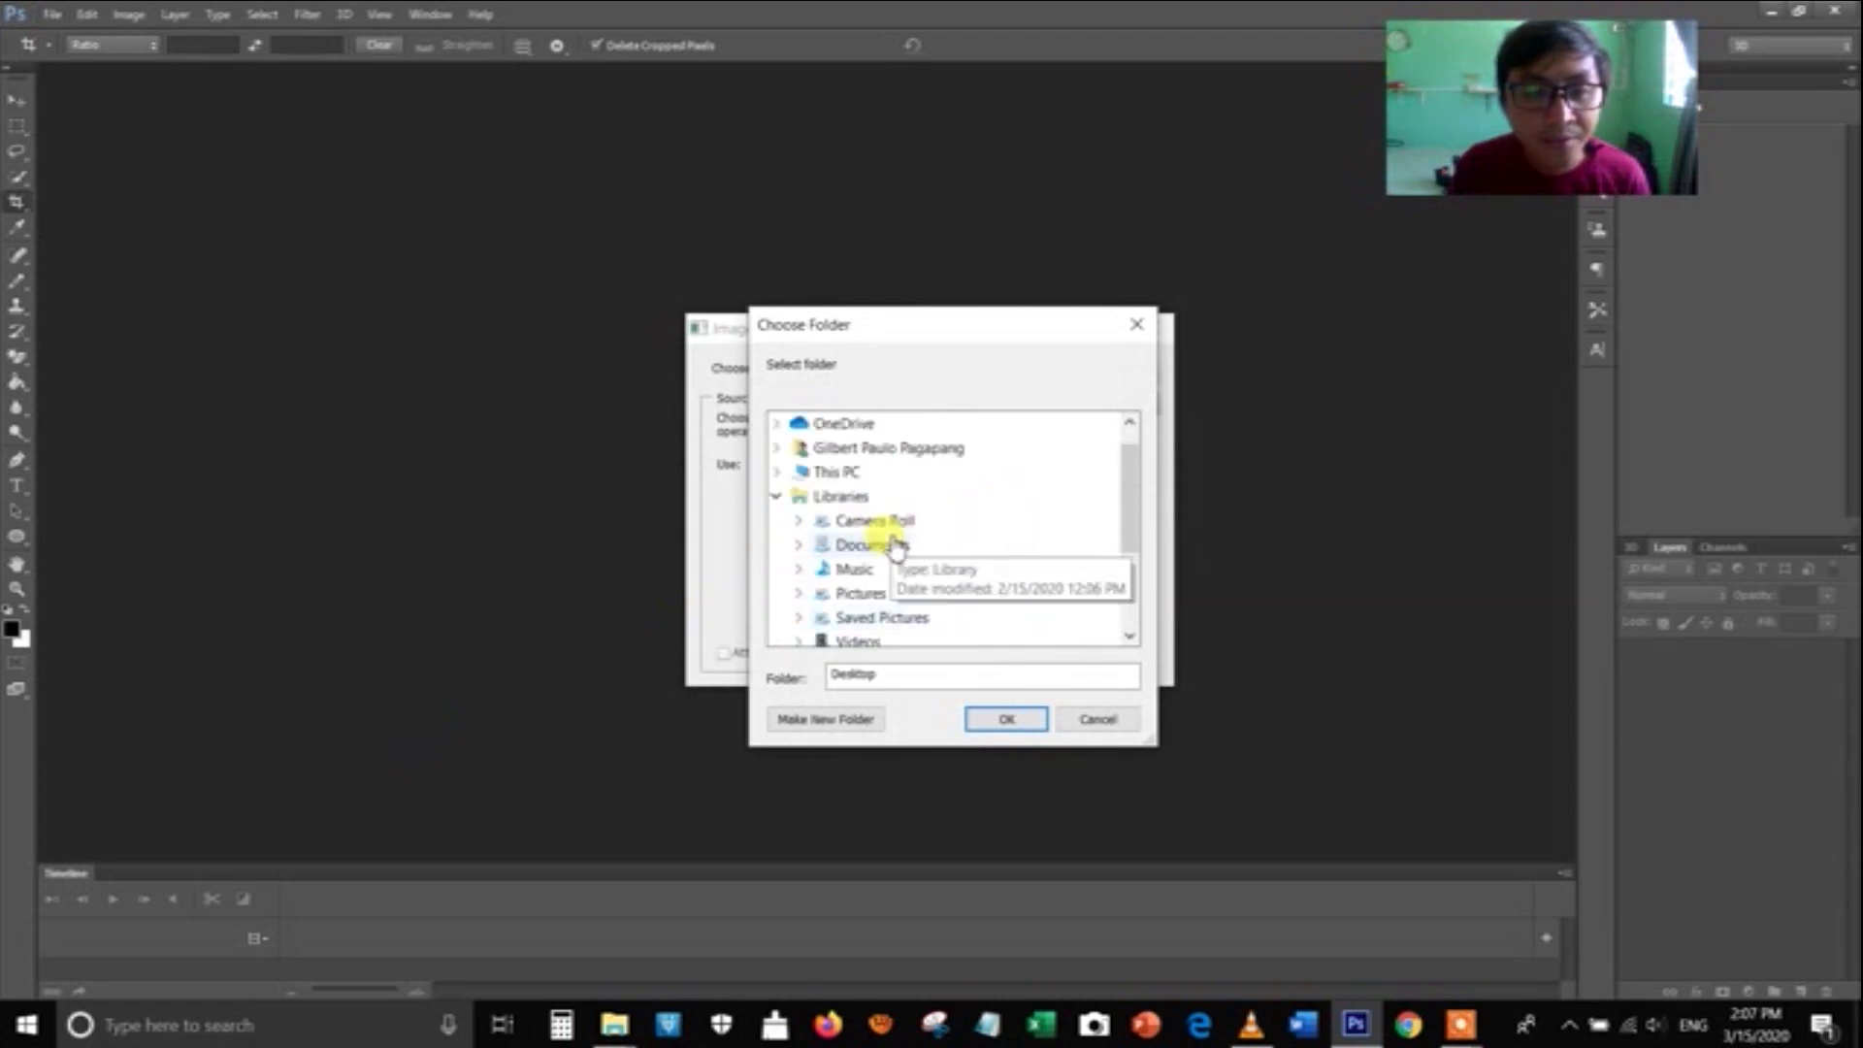
click(777, 471)
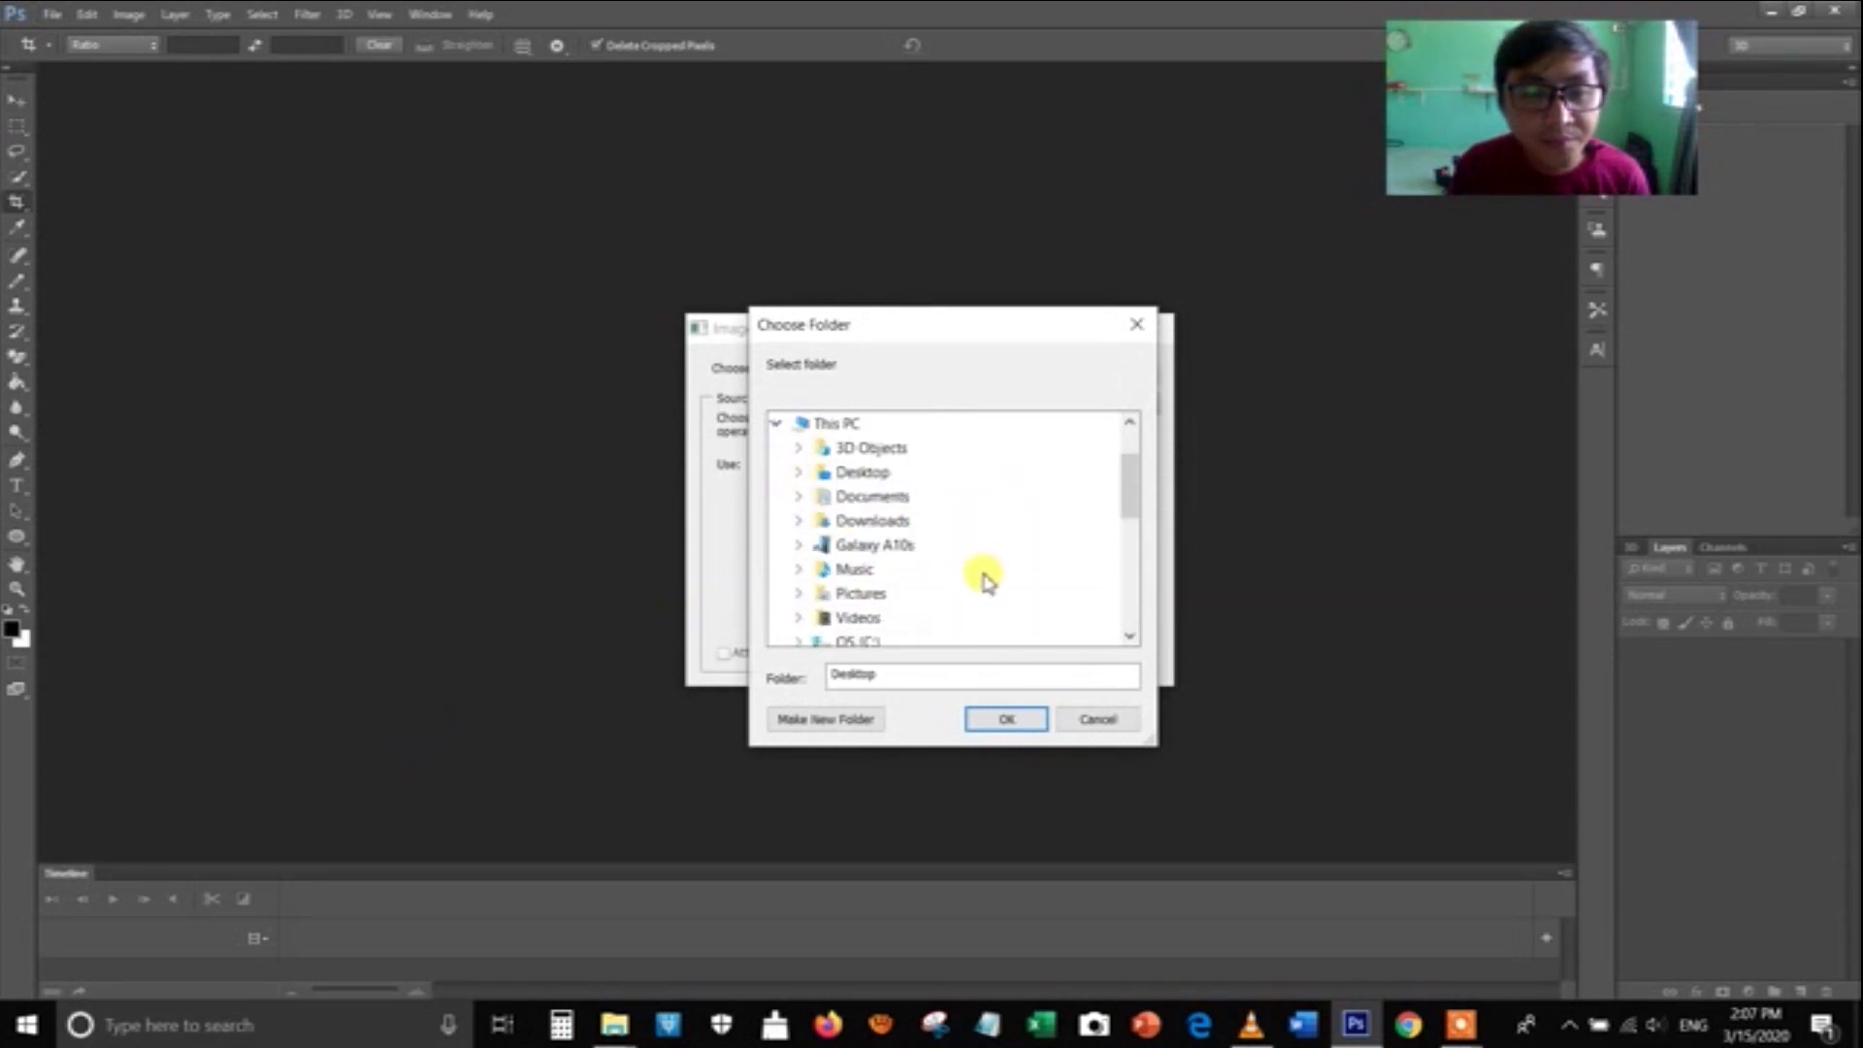
scroll(975, 580, down, 2)
click(798, 544)
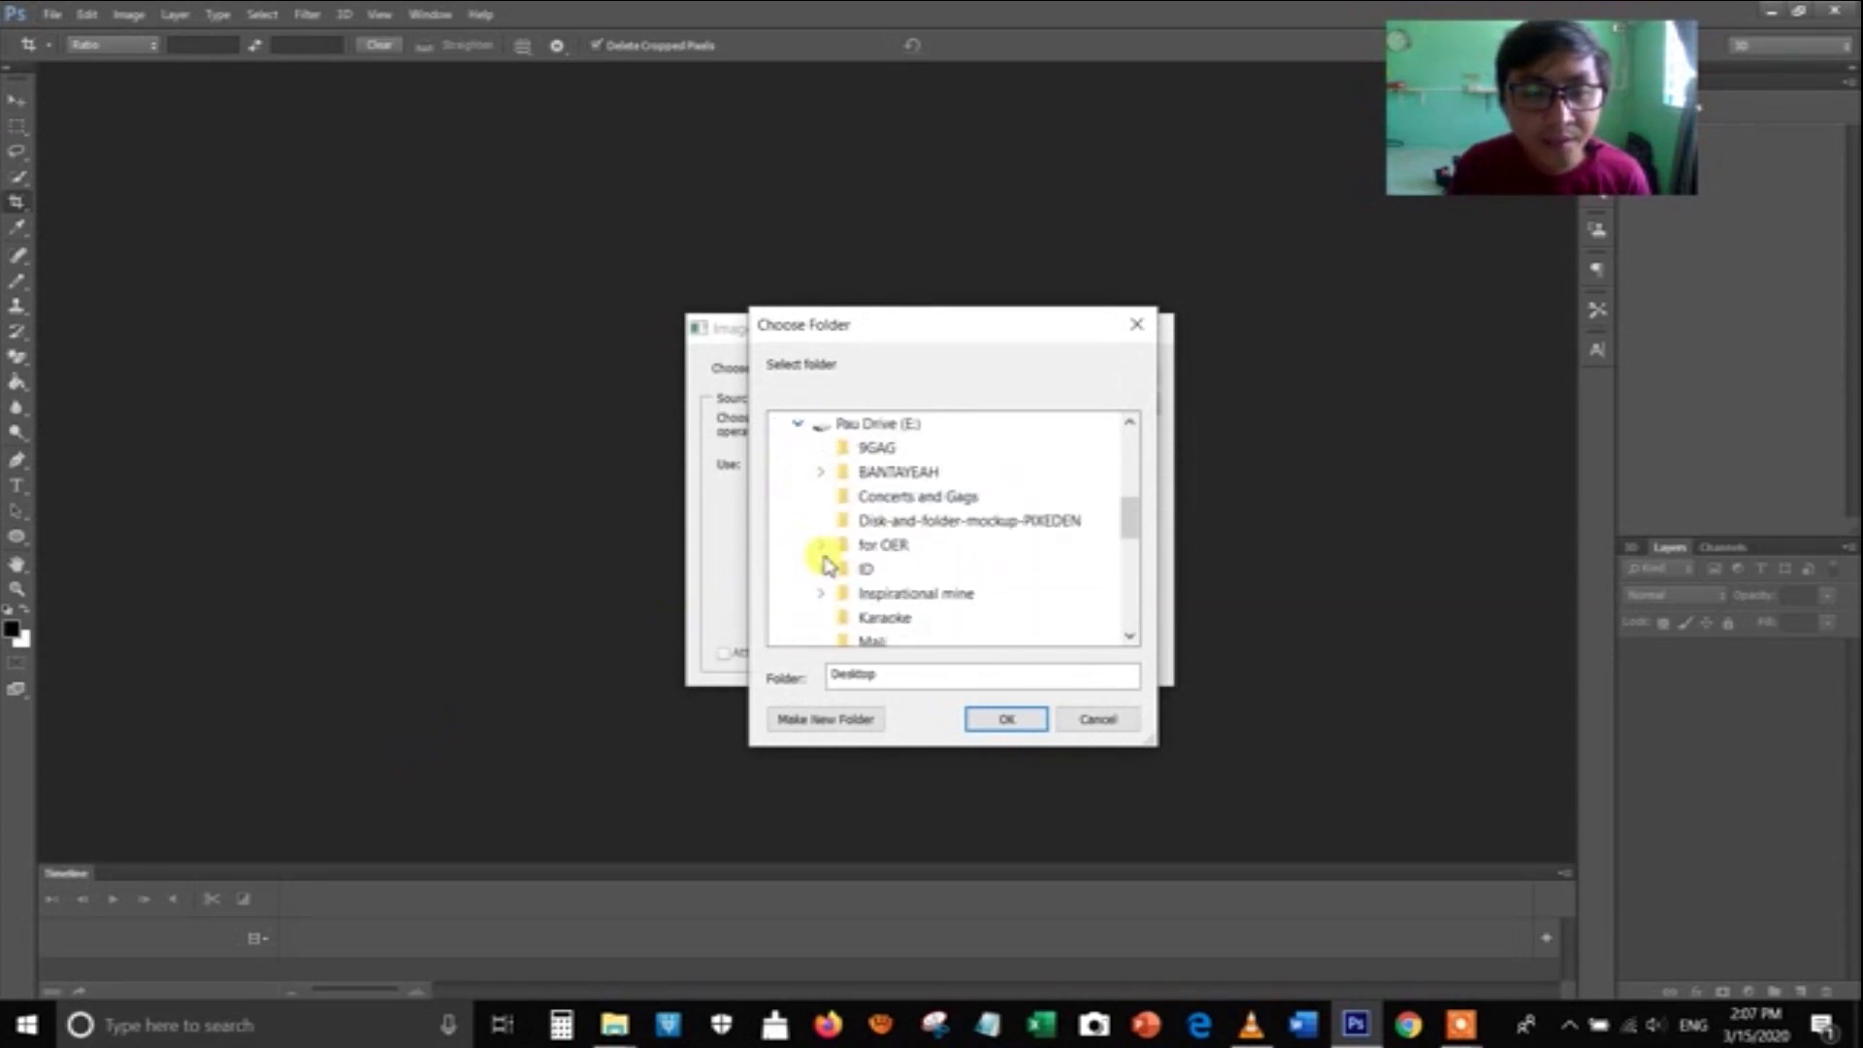
click(820, 471)
scroll(973, 574, down, 2)
click(843, 448)
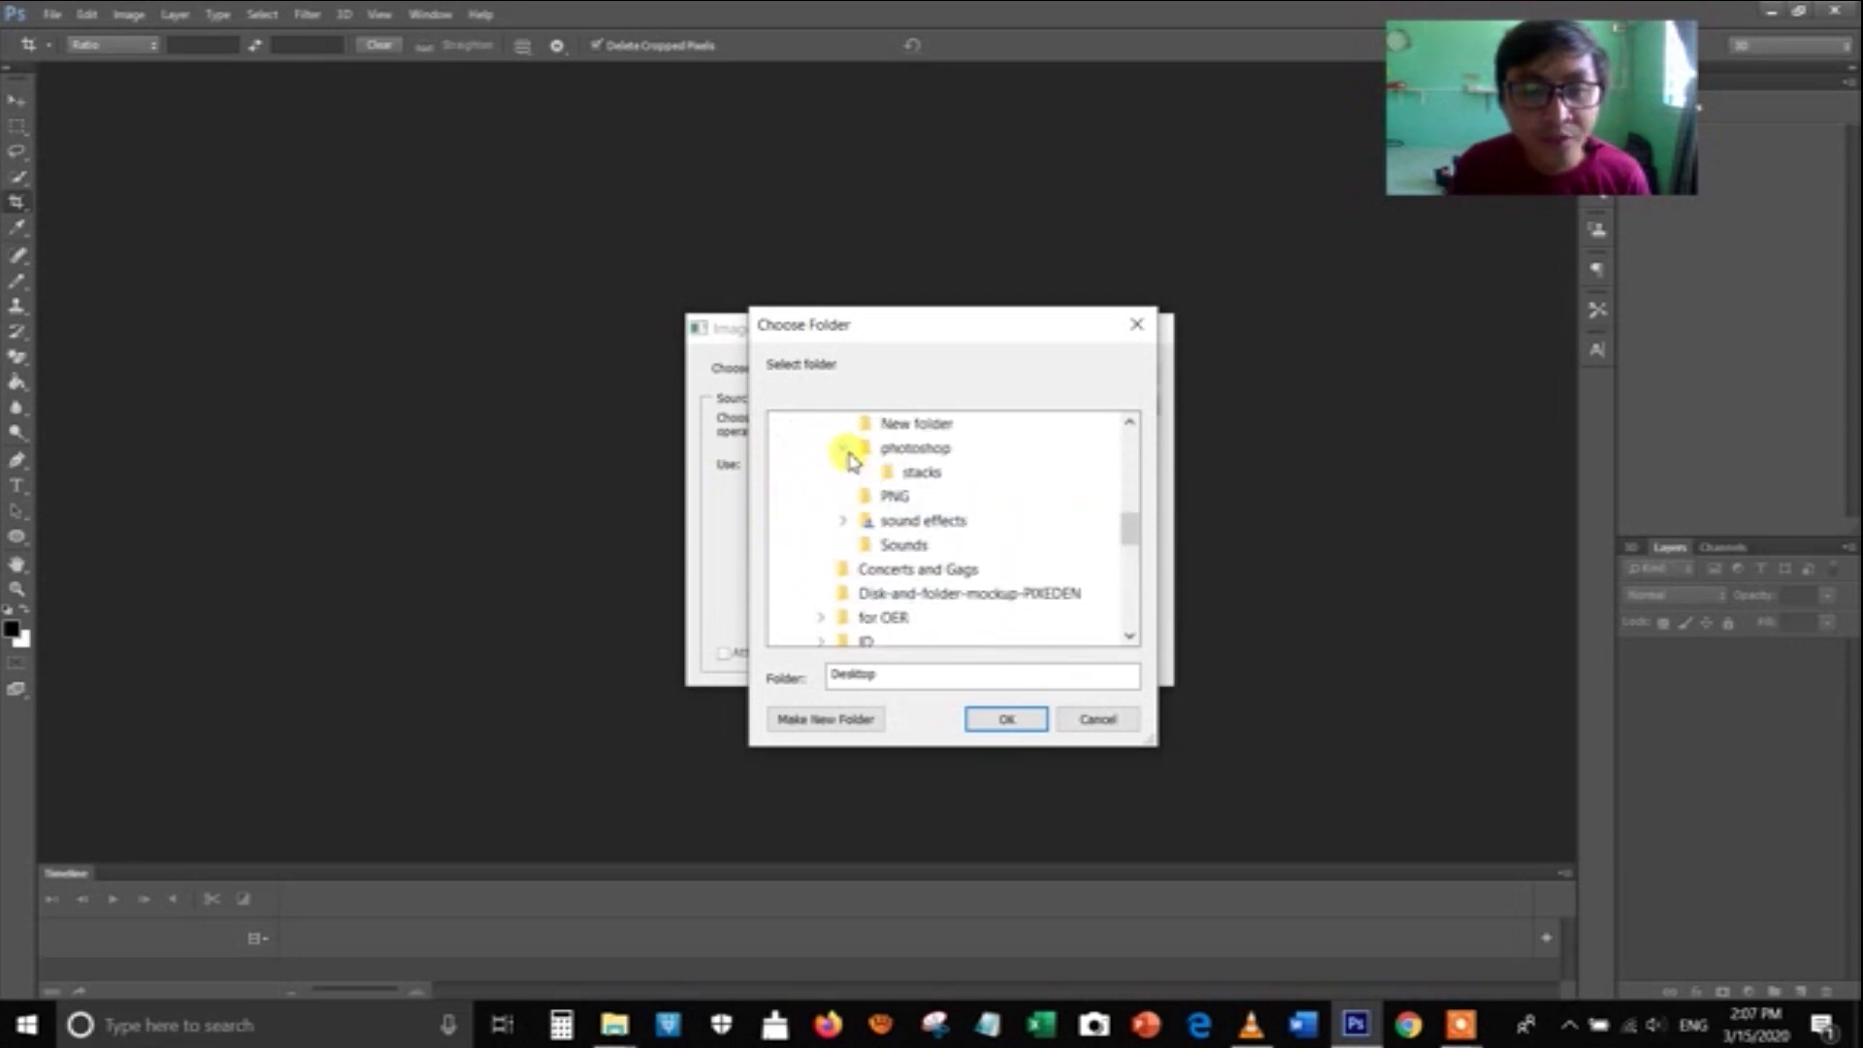
click(927, 476)
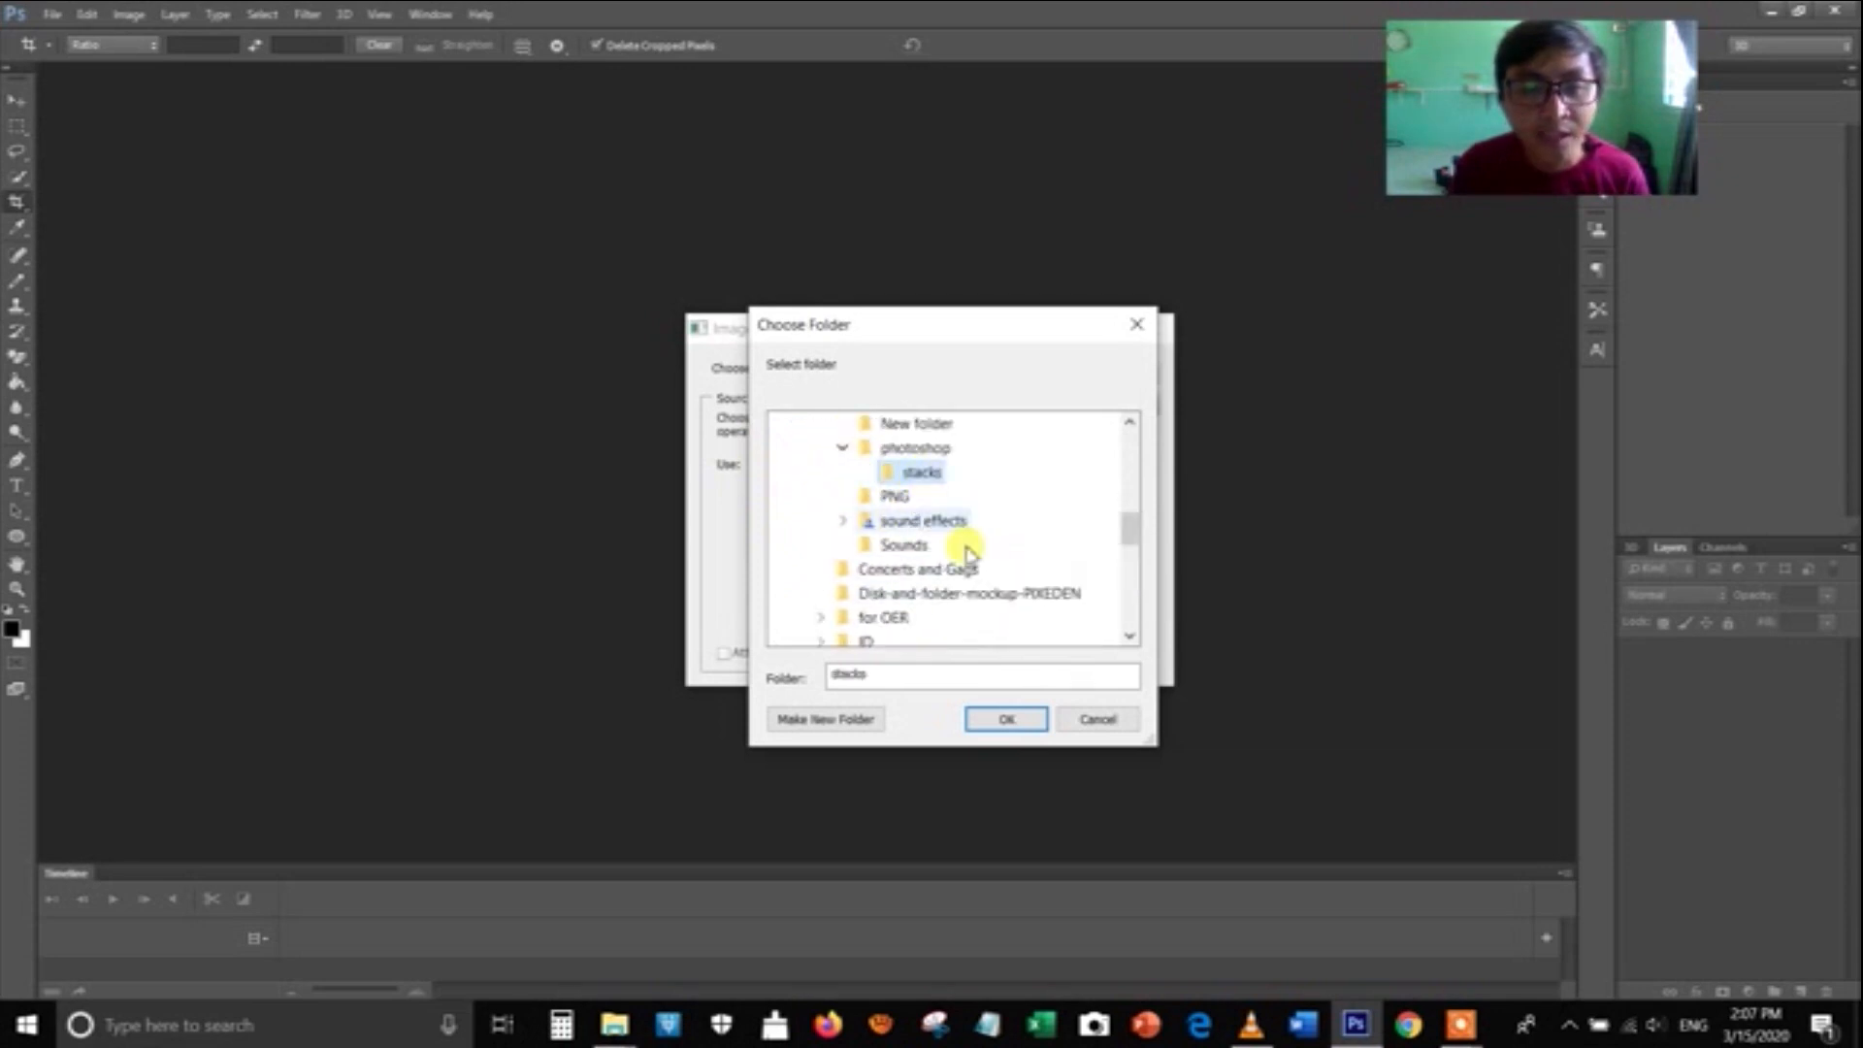
click(1004, 720)
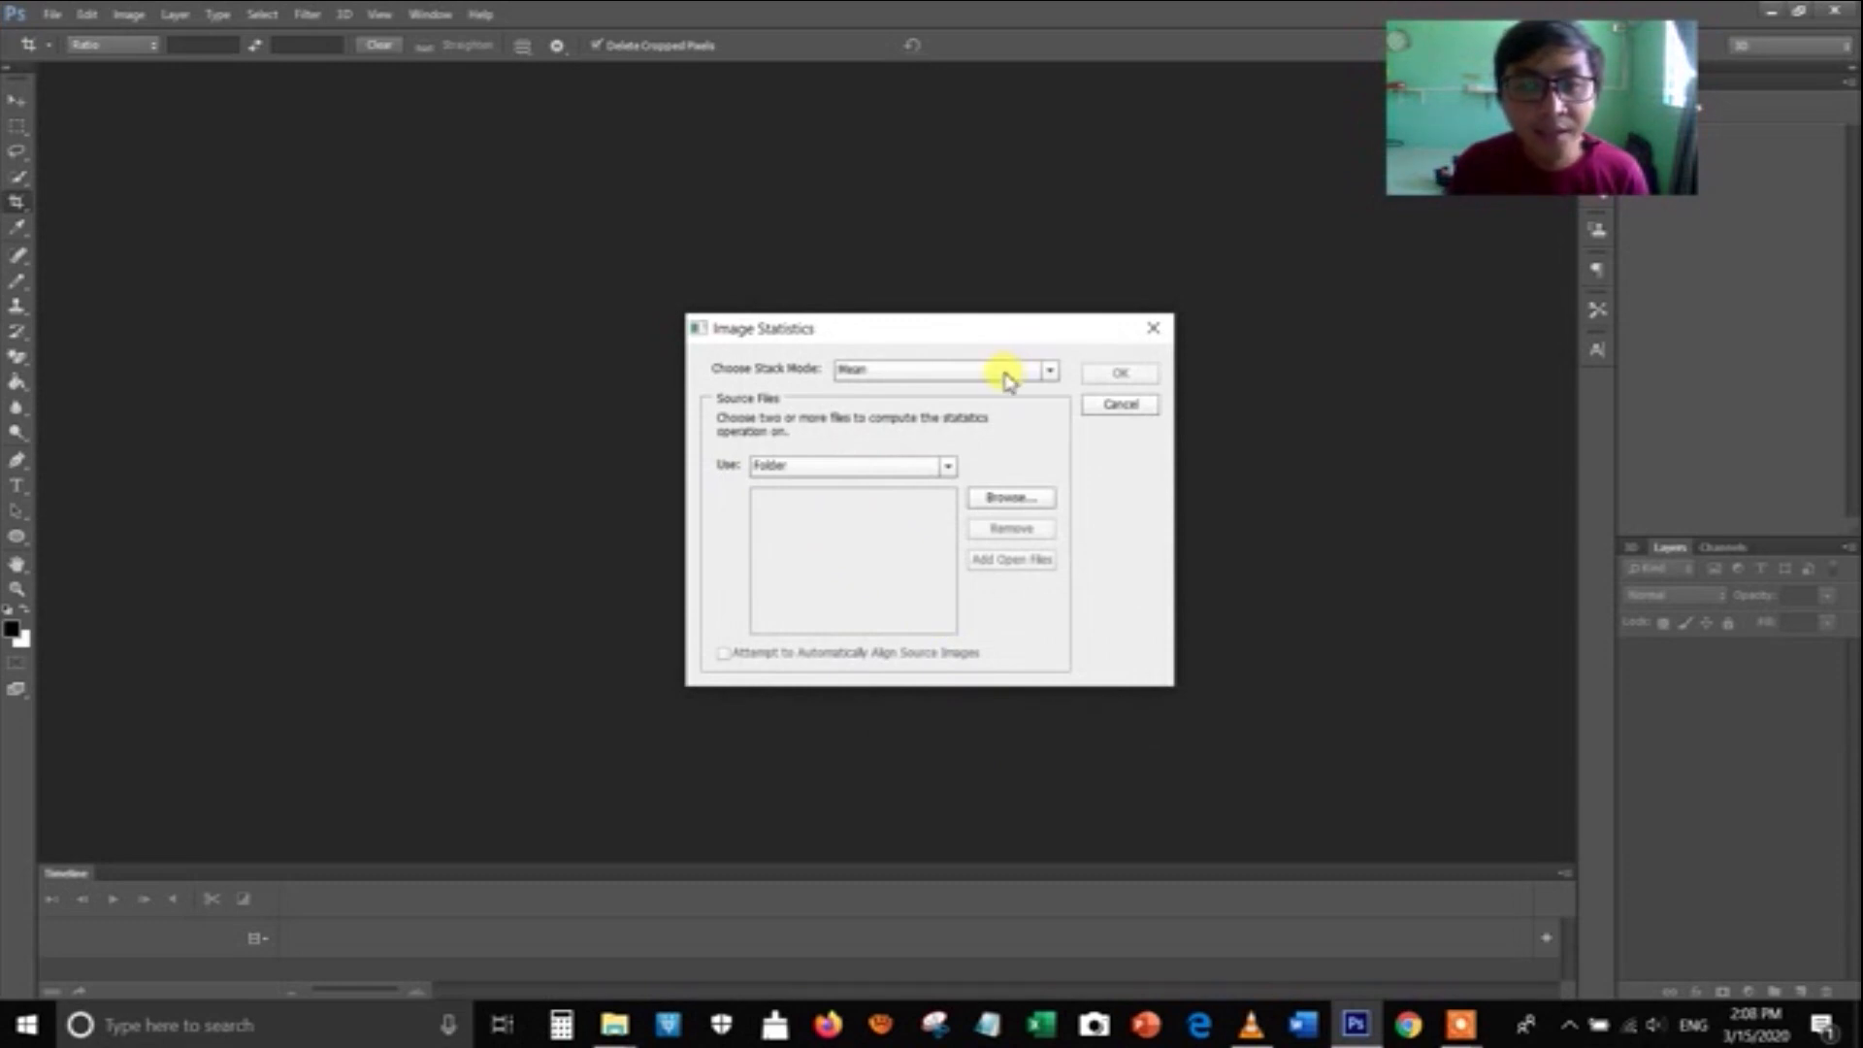
- Run Image Statistics with the Median stack mode and automatic alignment of the source images, and dock the resulting image window
click(1002, 373)
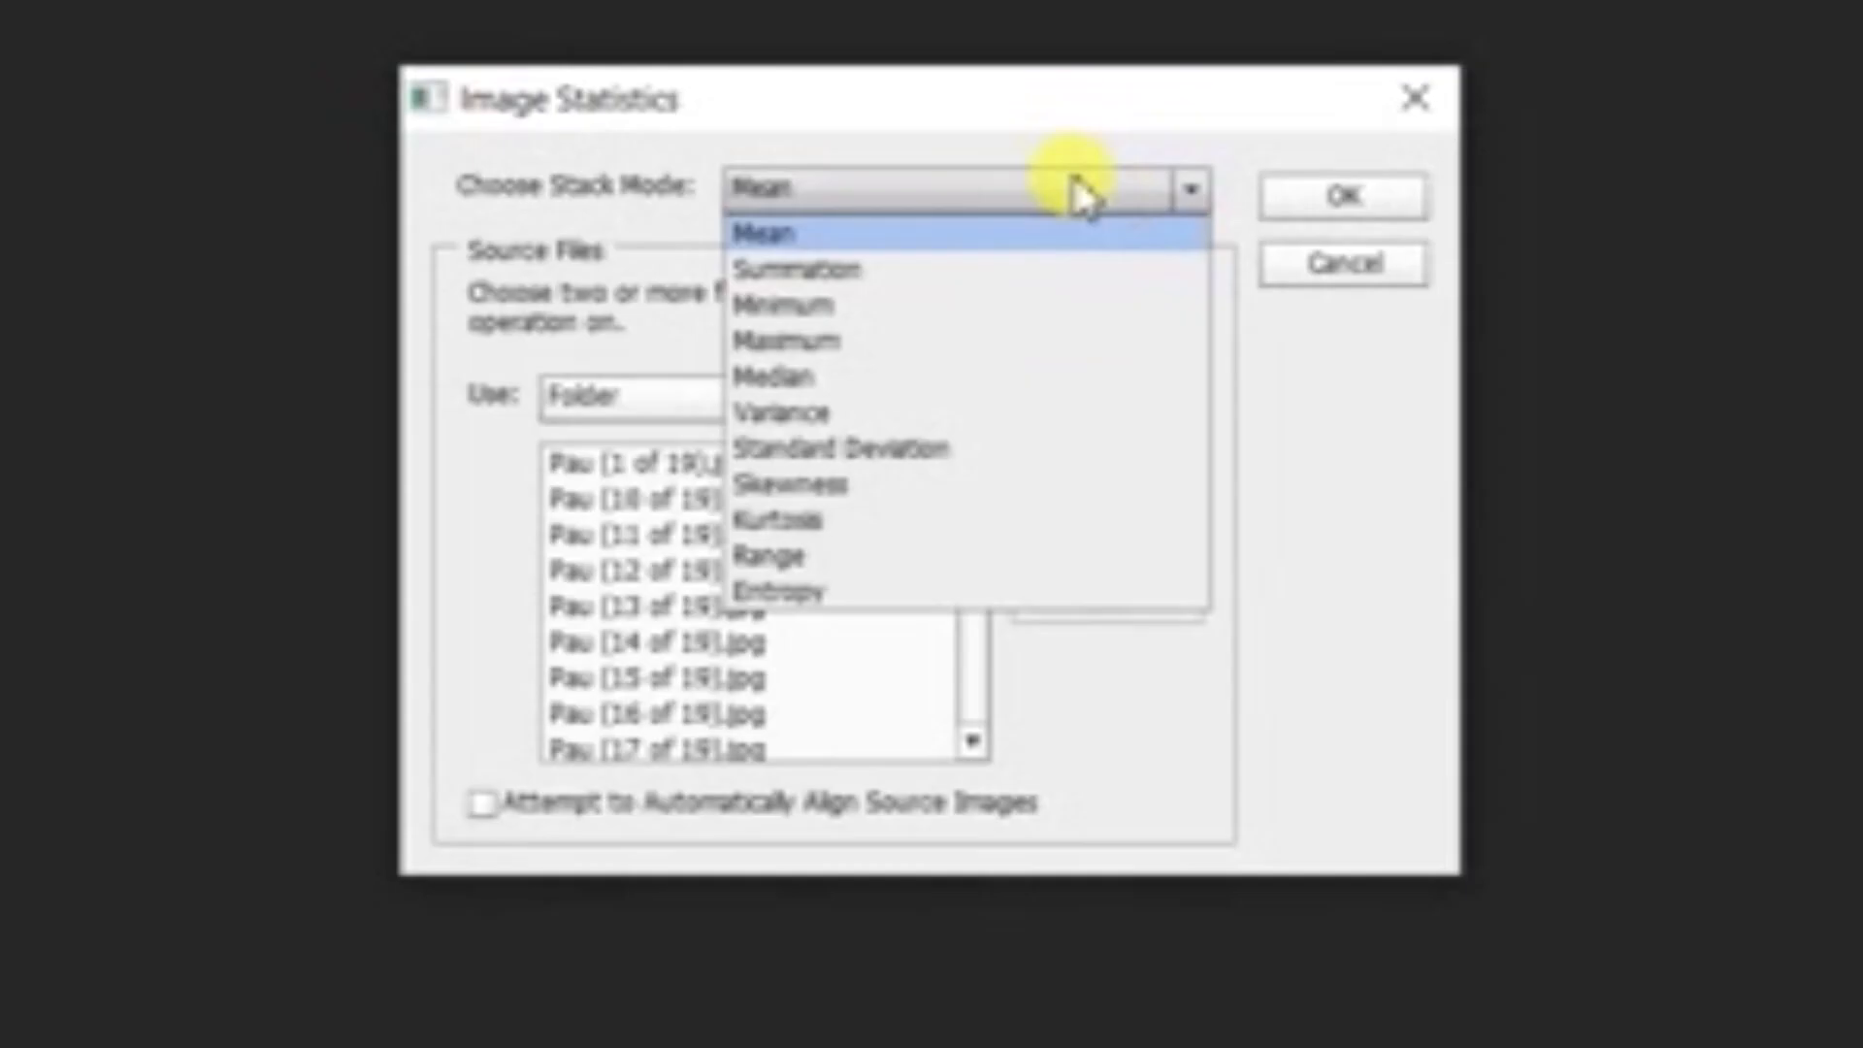
click(832, 378)
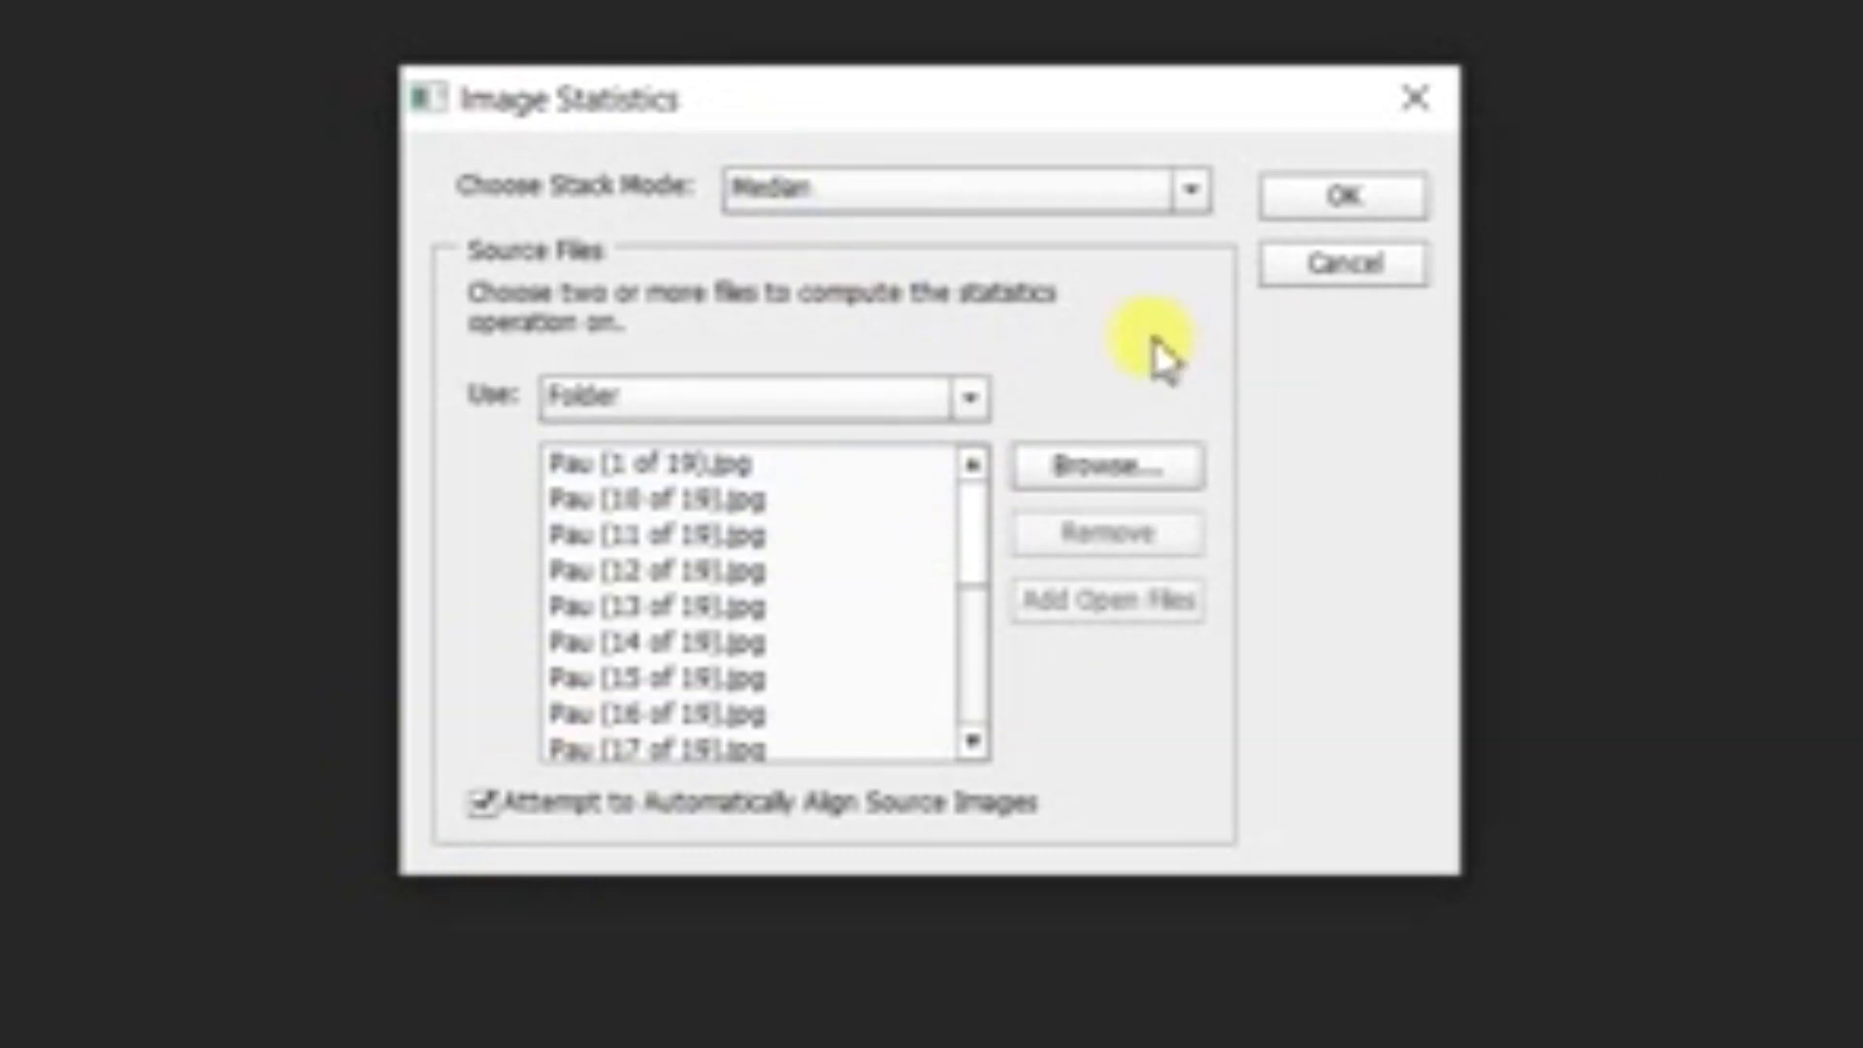
click(1360, 207)
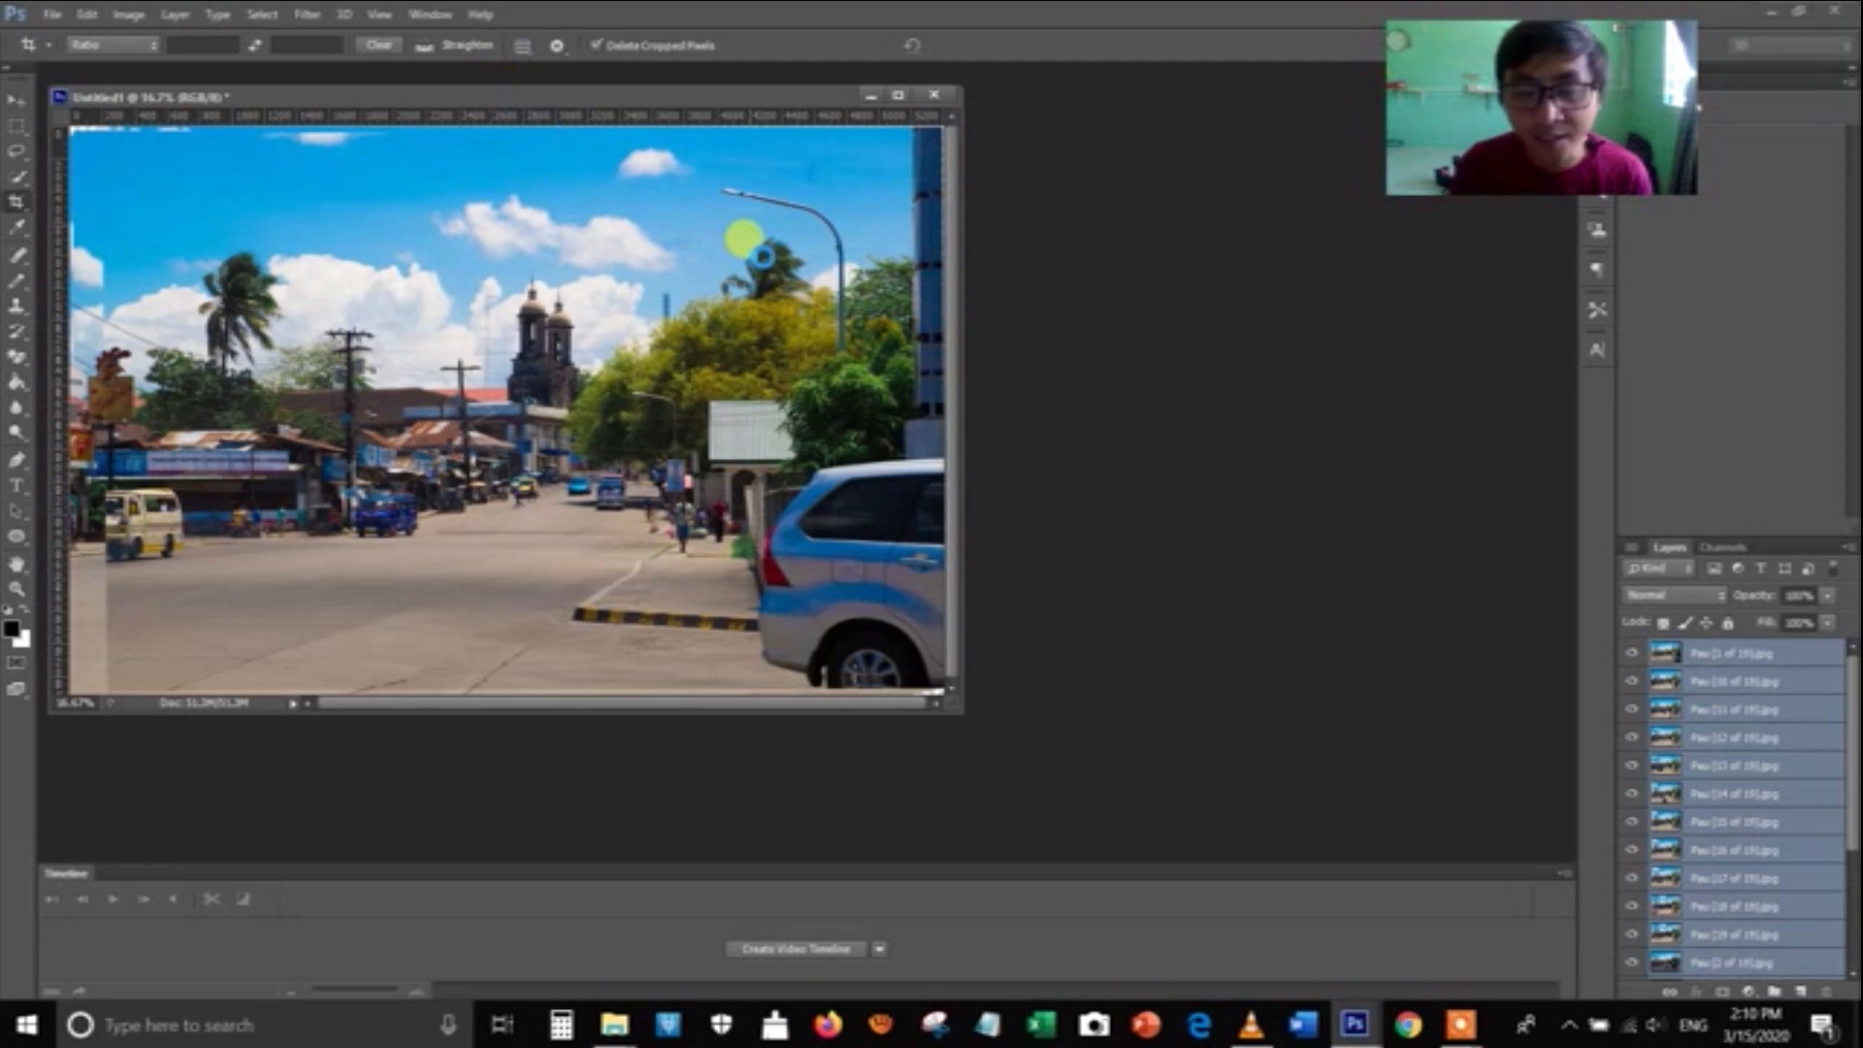
key(ctrl+e)
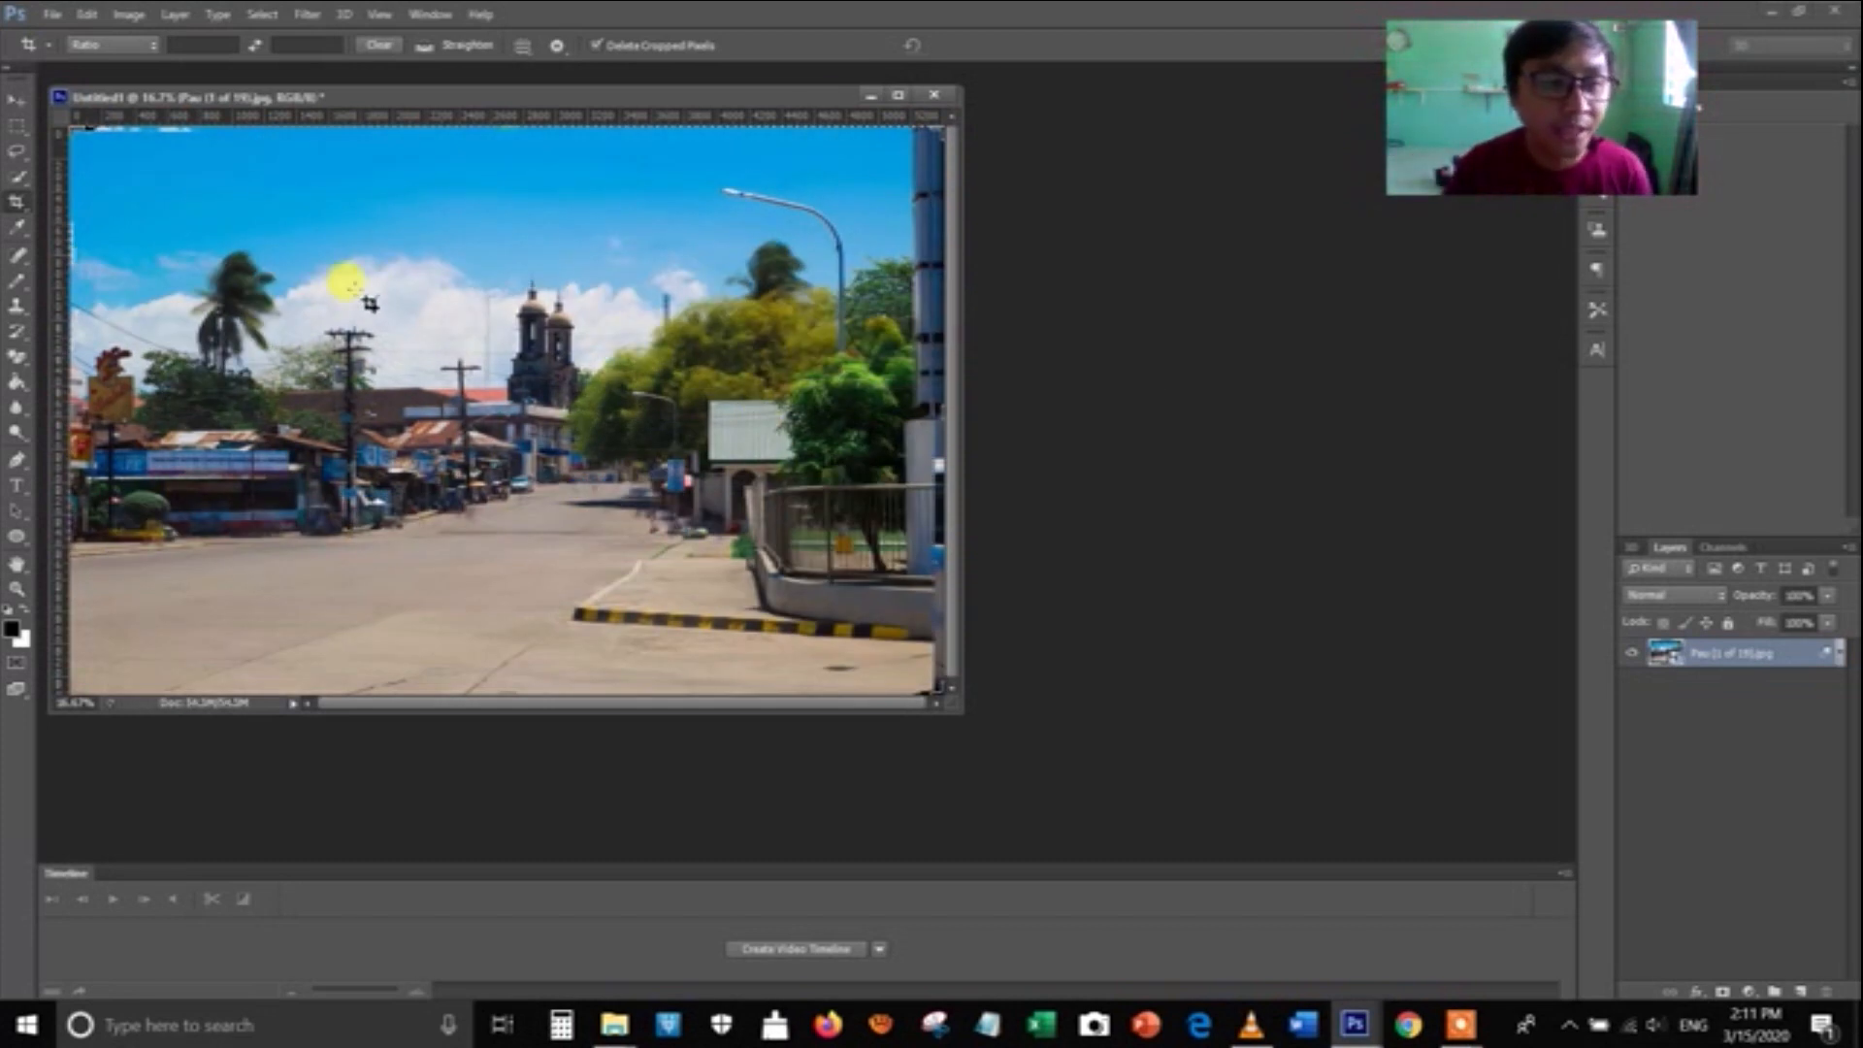
drag(555, 102, 611, 73)
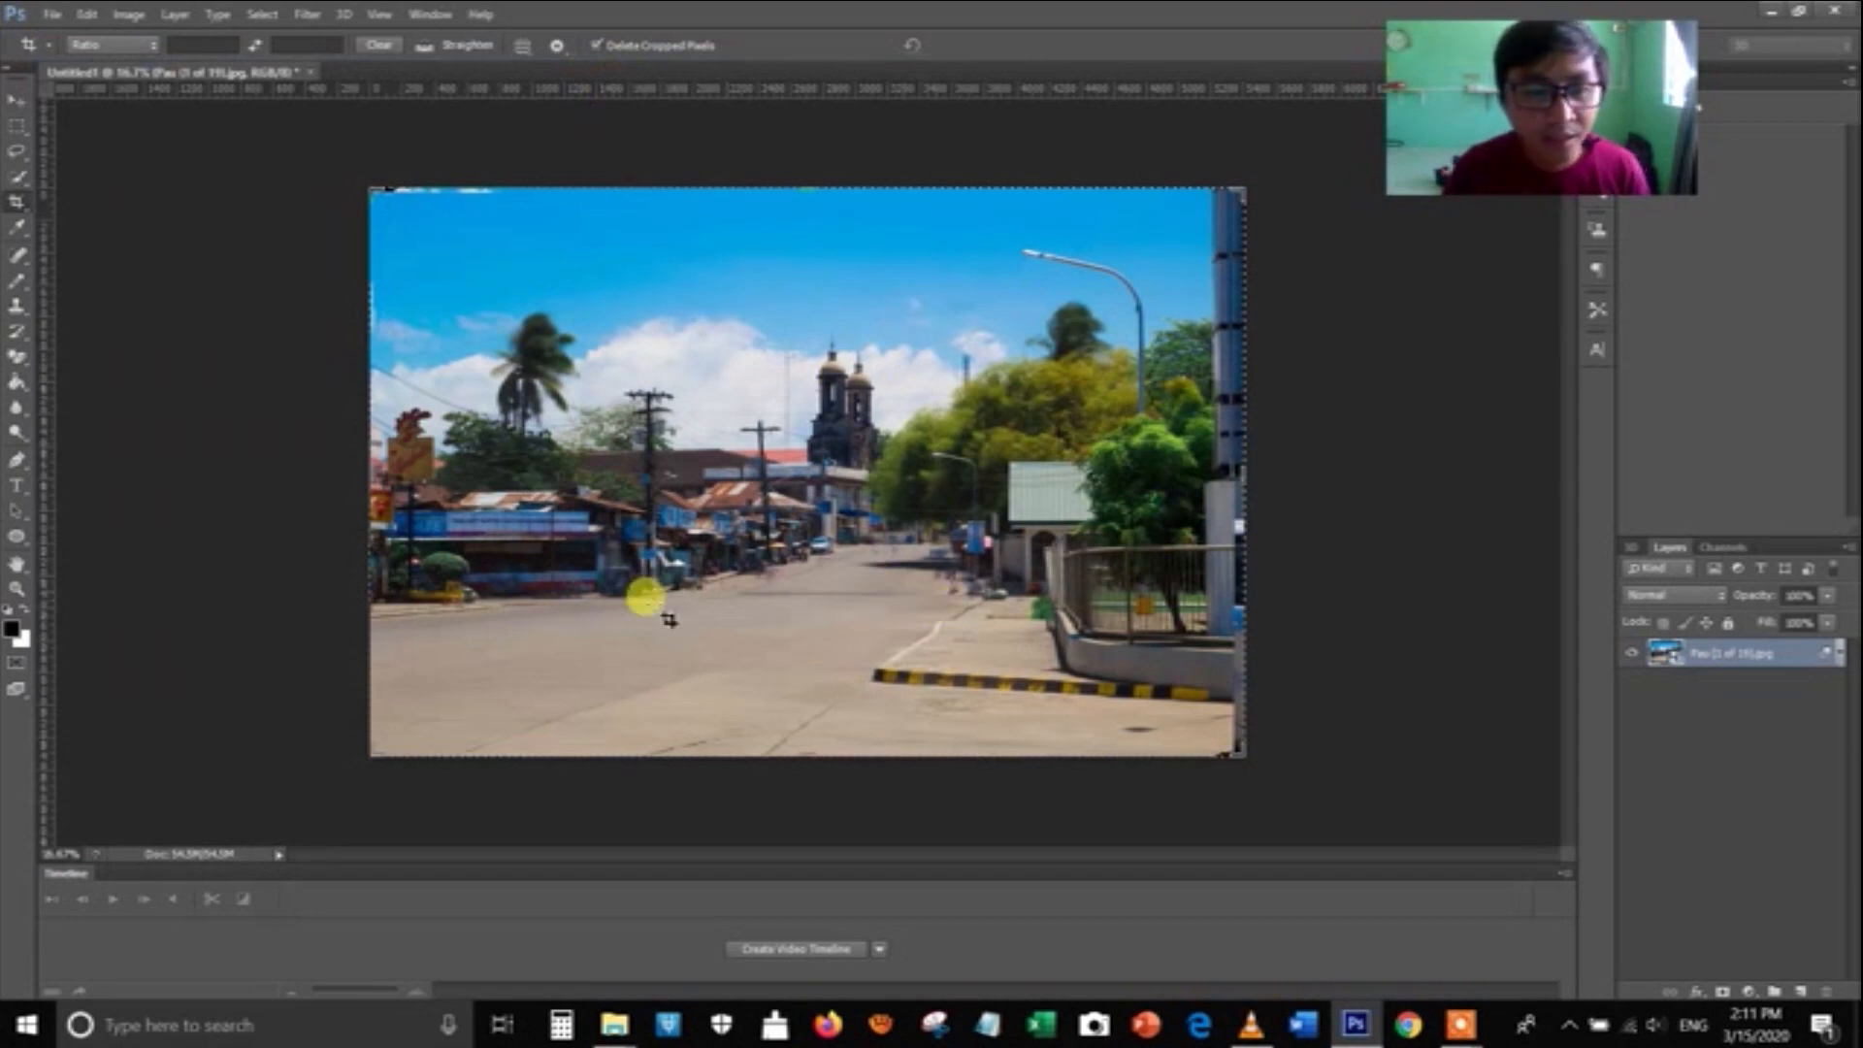